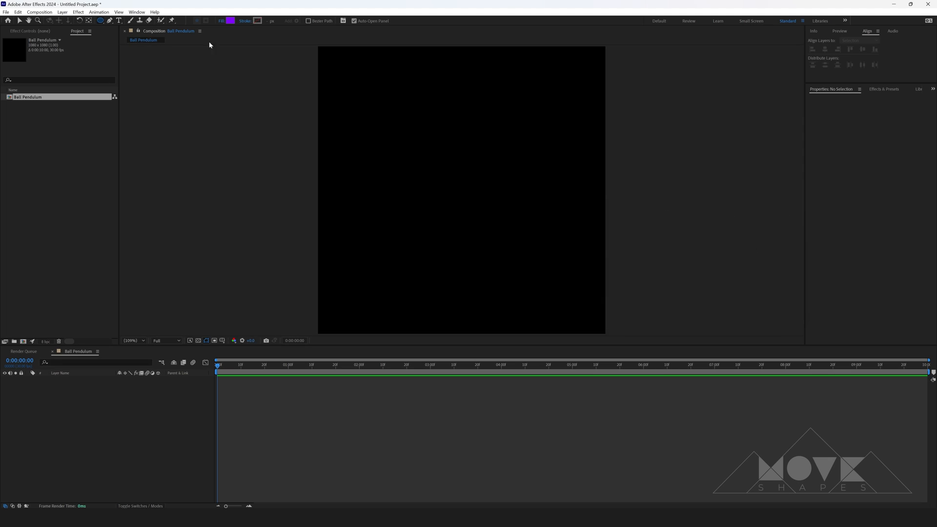
- Create a purple ellipse shape layer centred in the composition and reduce its path size to about 432 px
double_click(100, 20)
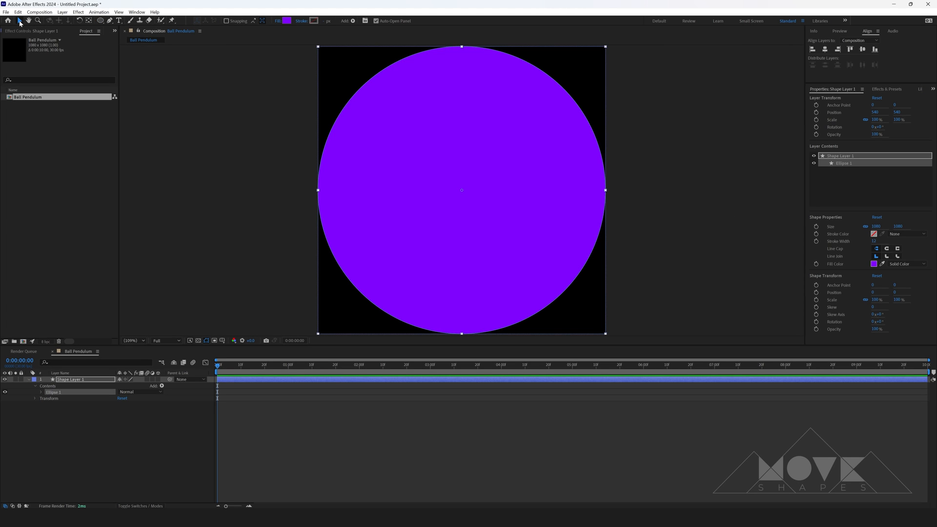
click(41, 392)
click(48, 398)
drag(128, 405, 36, 409)
click(321, 458)
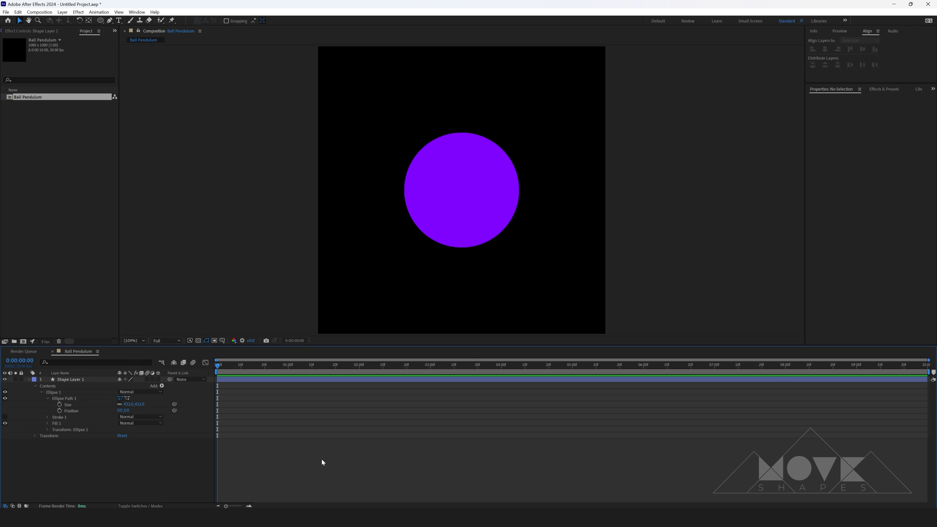
- Rename the purple circle's shape layer as Ball
click(30, 380)
click(76, 382)
key(Return)
text(Ball)
key(Return)
click(381, 427)
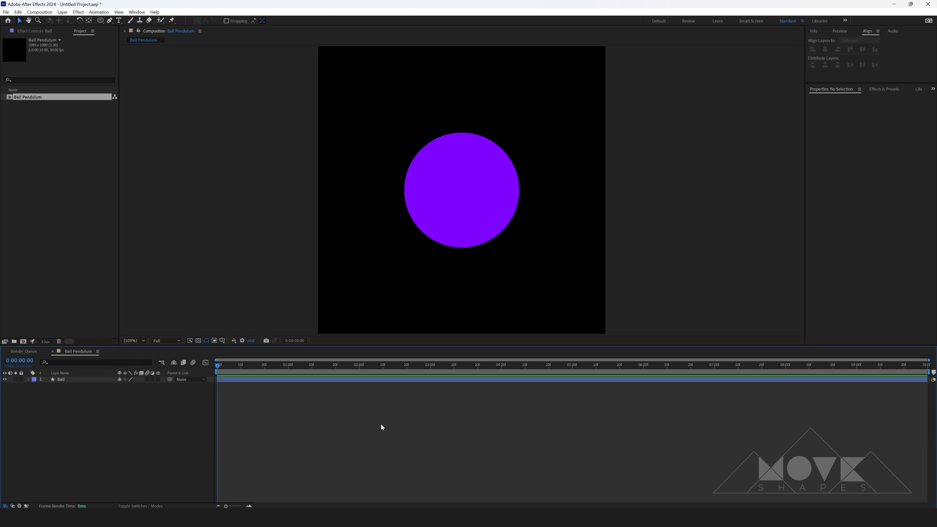
- Draw a straight vertical path with the Pen tool from just above the composition to inside the ball's upper part
click(110, 20)
key(space)
drag(490, 116, 488, 138)
click(459, 61)
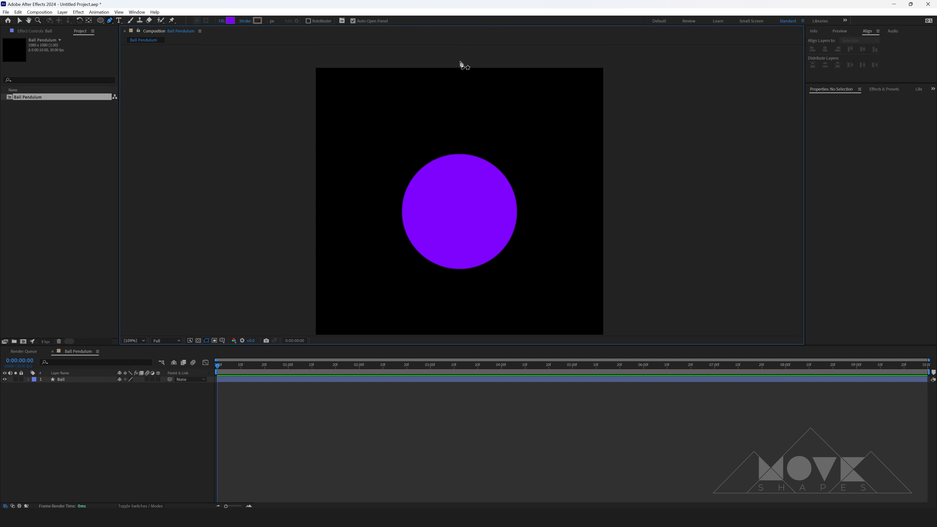
click(459, 175)
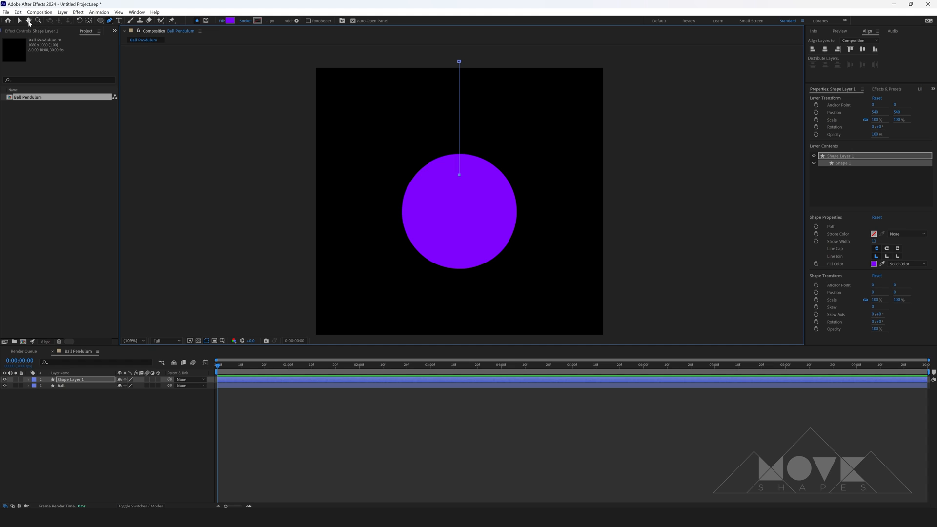
- Give the vertical path a solid stroke and set its fill to none
click(246, 20)
click(440, 238)
click(456, 280)
click(221, 21)
click(432, 237)
click(456, 279)
- Set the vertical line's stroke colour to orange F47500 and its stroke width to about 29 px
click(258, 21)
click(717, 242)
click(708, 218)
drag(717, 244, 721, 303)
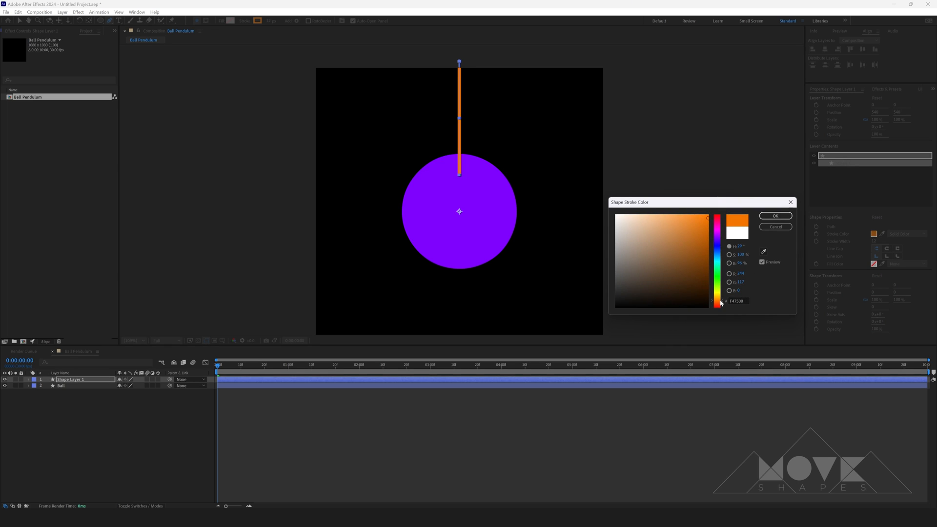
click(775, 215)
drag(268, 20, 272, 20)
click(20, 20)
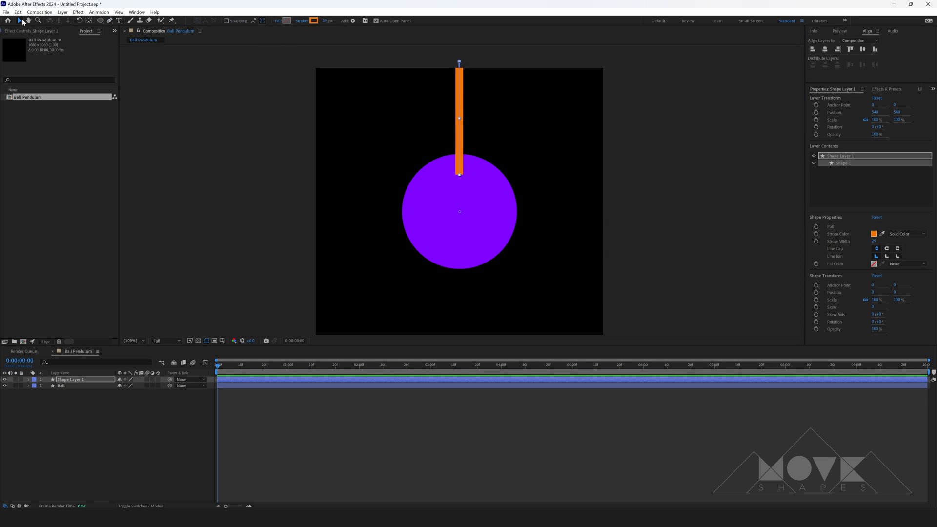
- Turn on snapping and move the orange line layer's anchor point to the line's upper end
click(449, 462)
click(64, 380)
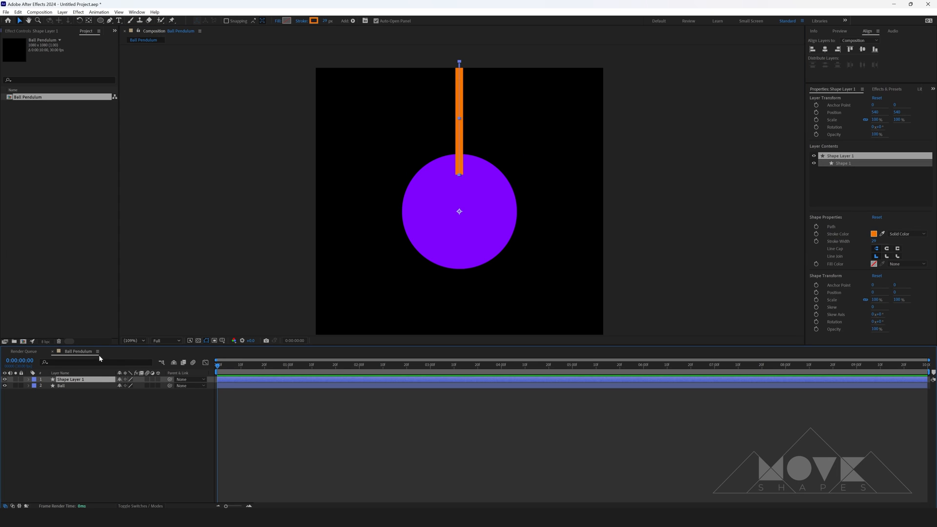
click(89, 20)
drag(461, 212, 452, 69)
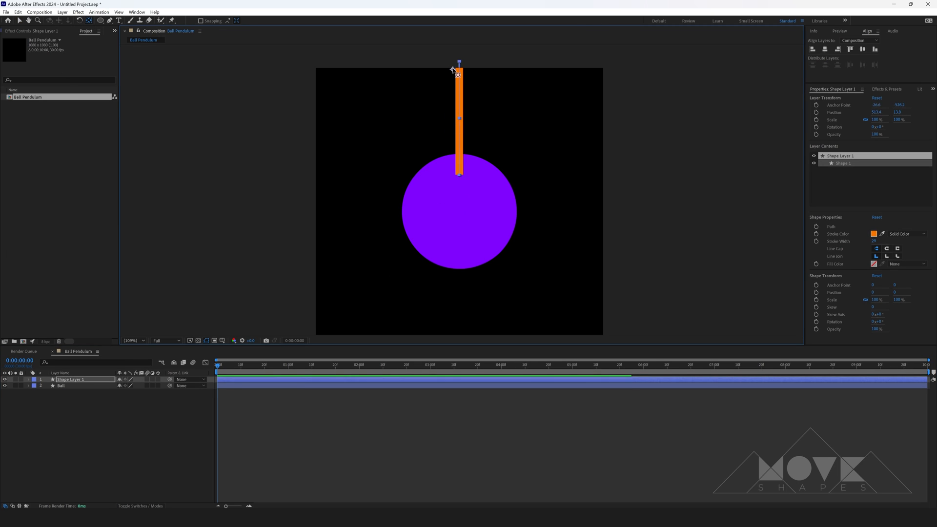
key(ctrl+z)
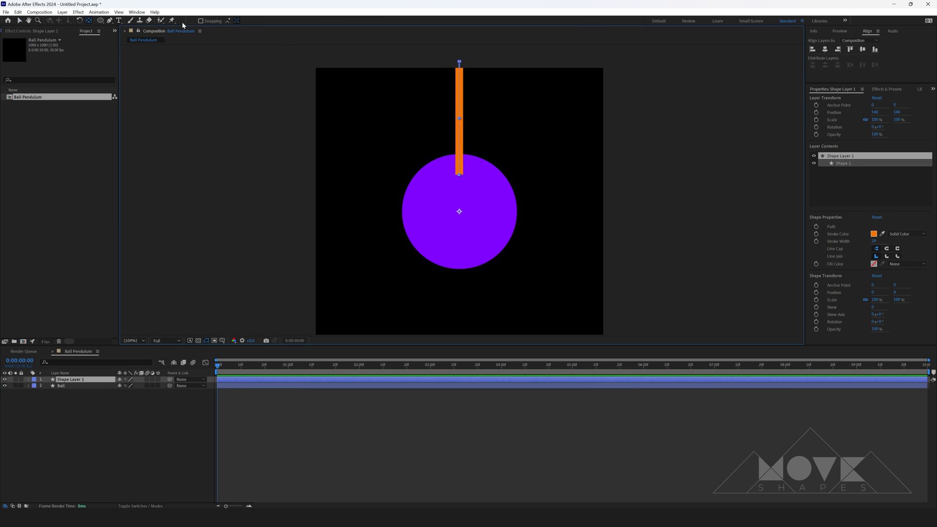
click(208, 21)
drag(459, 212, 459, 62)
click(20, 21)
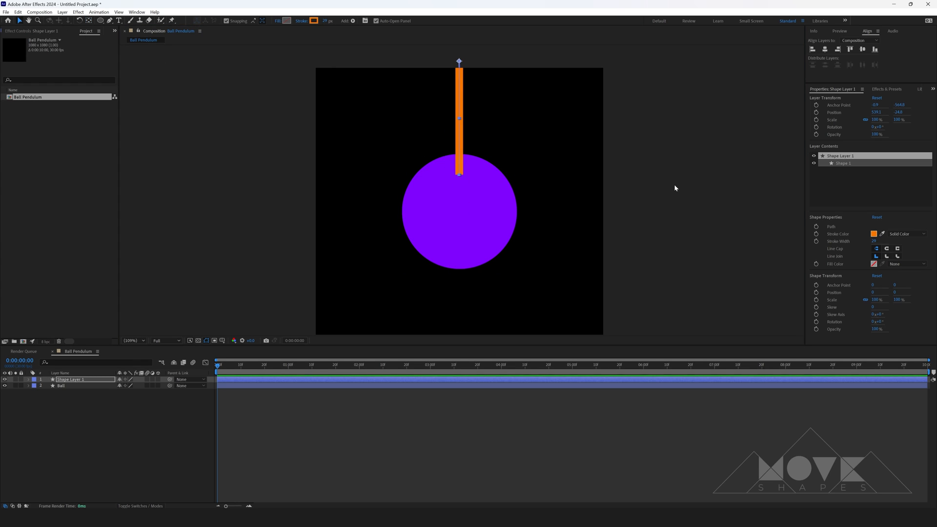
click(613, 247)
- Place the orange line's layer below the Ball layer and rename it as Stick
drag(74, 380, 70, 390)
right_click(70, 390)
click(97, 372)
text(S)
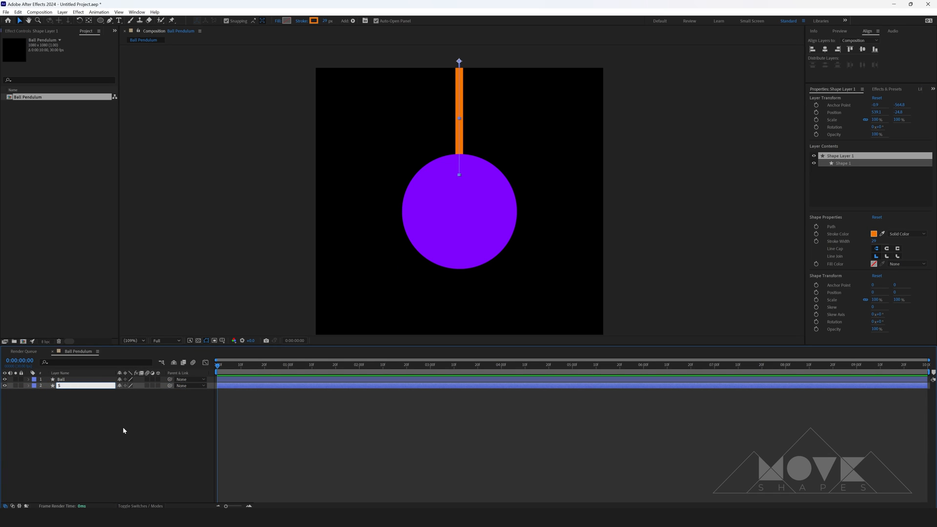
key(Return)
- Parent the Ball layer to the Stick layer
click(159, 379)
drag(171, 380, 145, 400)
key(r)
key(ctrl+z)
click(343, 466)
click(29, 386)
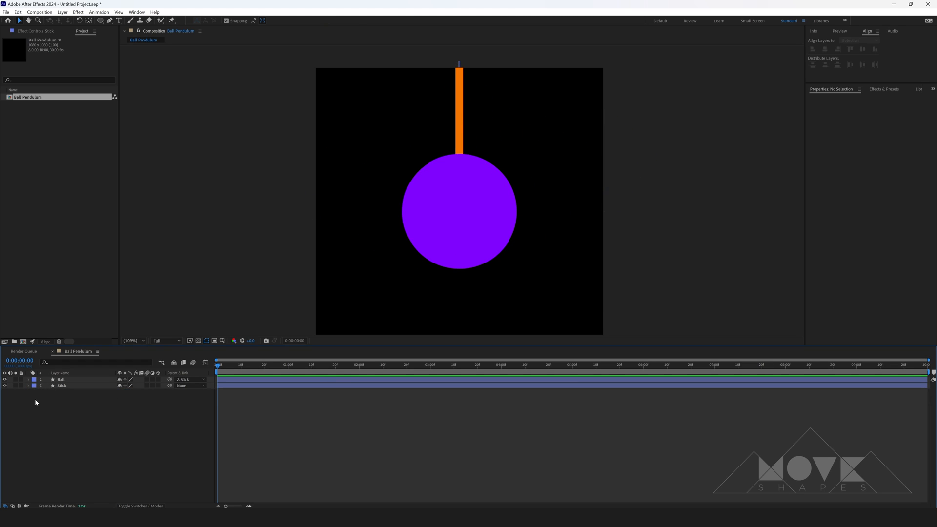
- Create a composition-sized rounded rectangle shape layer with a solid fill and no stroke
drag(101, 21, 125, 28)
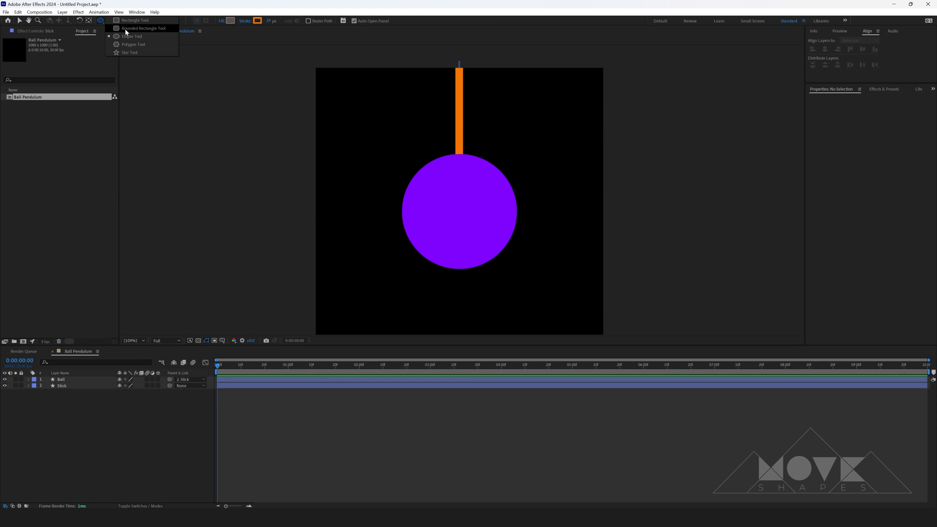
double_click(101, 21)
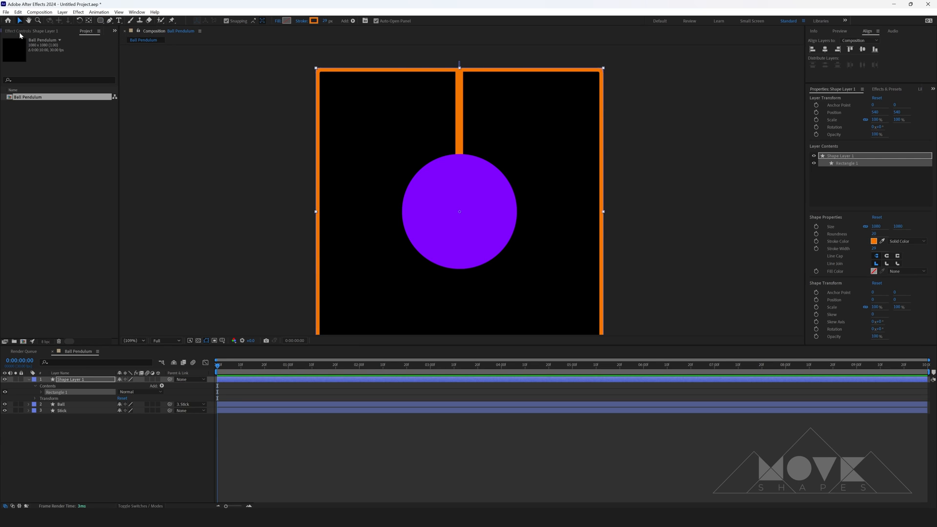
click(279, 21)
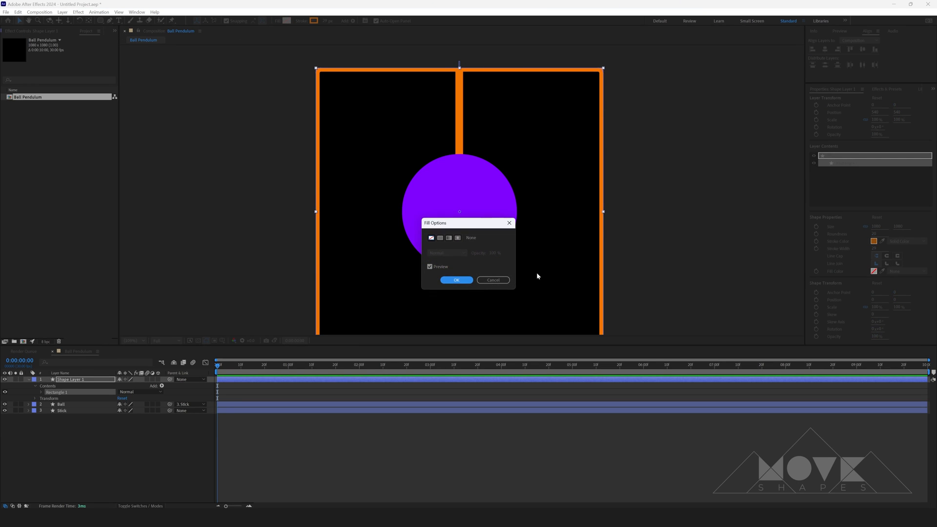
click(441, 238)
click(456, 279)
click(300, 21)
click(432, 239)
click(456, 278)
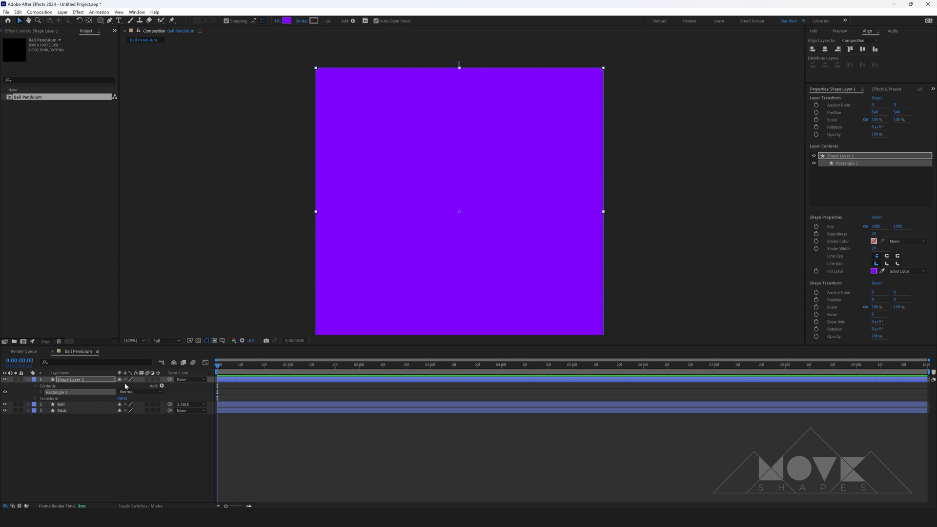
- Shrink the rounded rectangle to about 268 px and increase its roundness until it forms a circle
click(41, 392)
click(47, 398)
drag(128, 404, 1, 420)
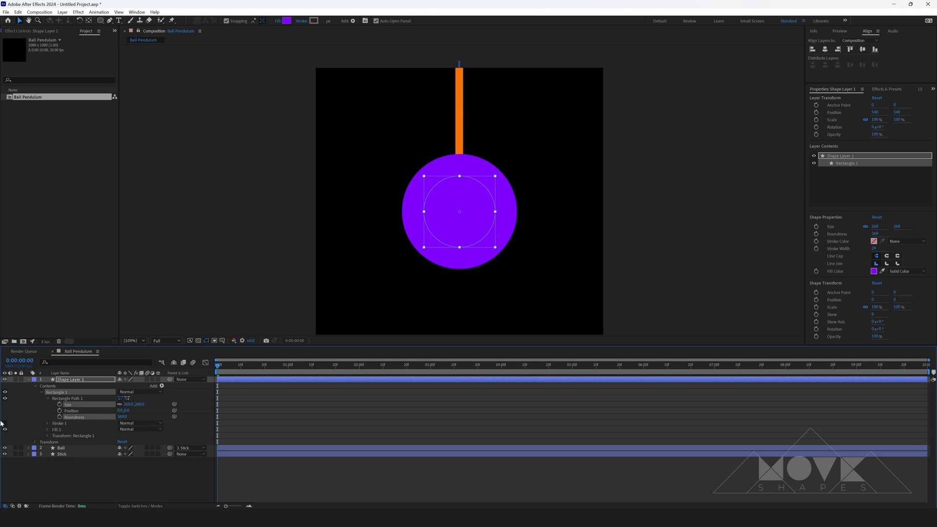
- Set the small circle's fill to white FFFFFF and reduce its path size to about 56 px
click(286, 21)
click(616, 215)
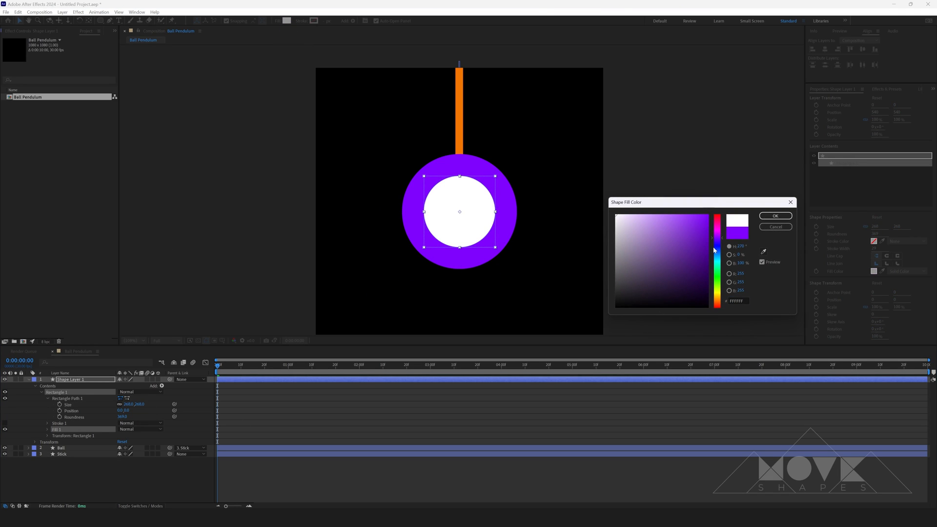
click(616, 307)
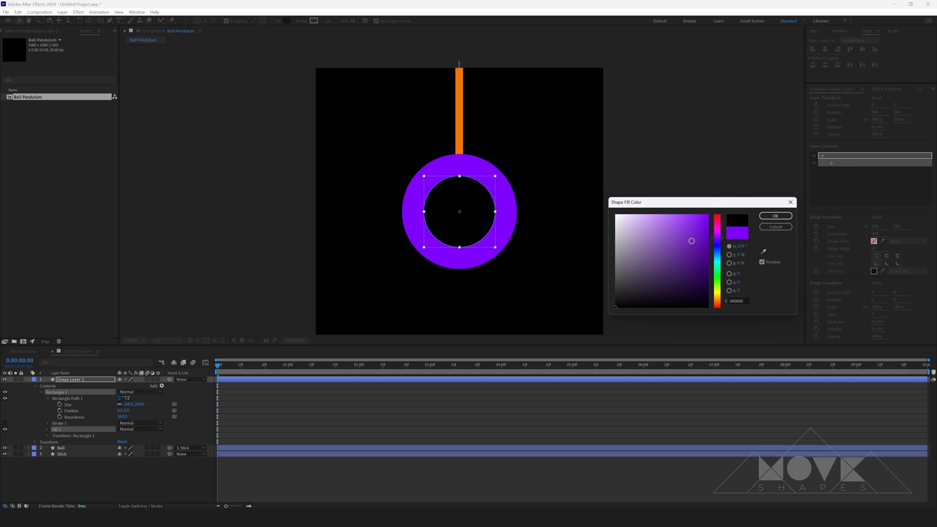
drag(663, 258, 594, 193)
key(Return)
drag(127, 404, 61, 414)
click(349, 422)
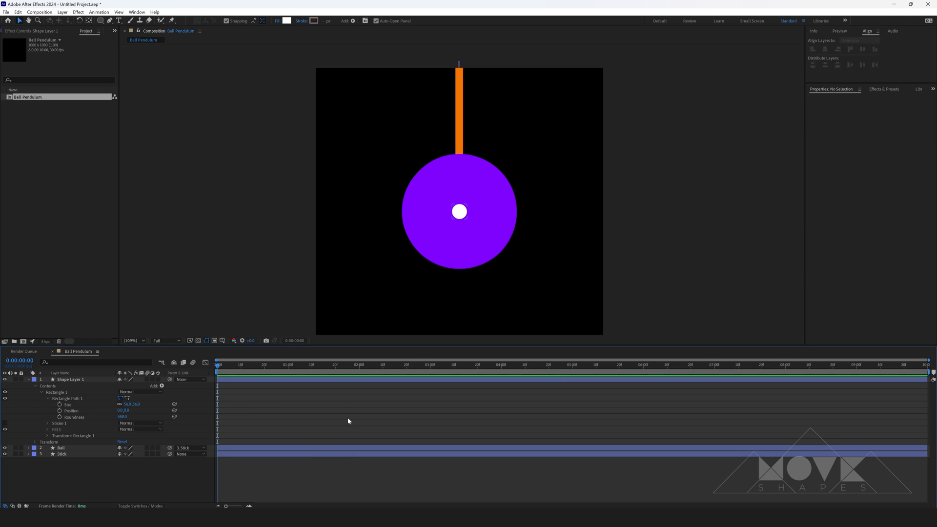
- Set the white circle's path position to -50, -32 to place it as one eye
click(68, 399)
mouse_move(128, 411)
mouse_down()
mouse_move(101, 411)
mouse_move(123, 411)
mouse_up()
click(122, 411)
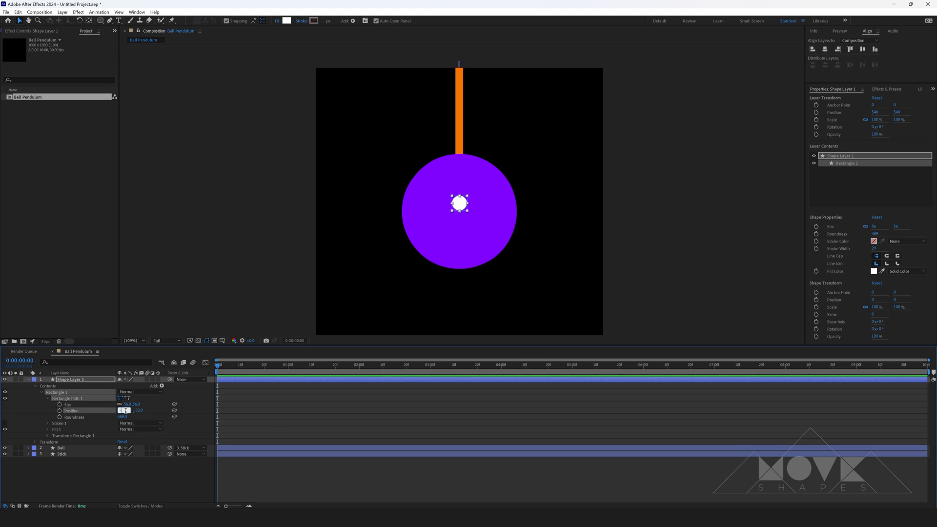
text(-50)
key(Return)
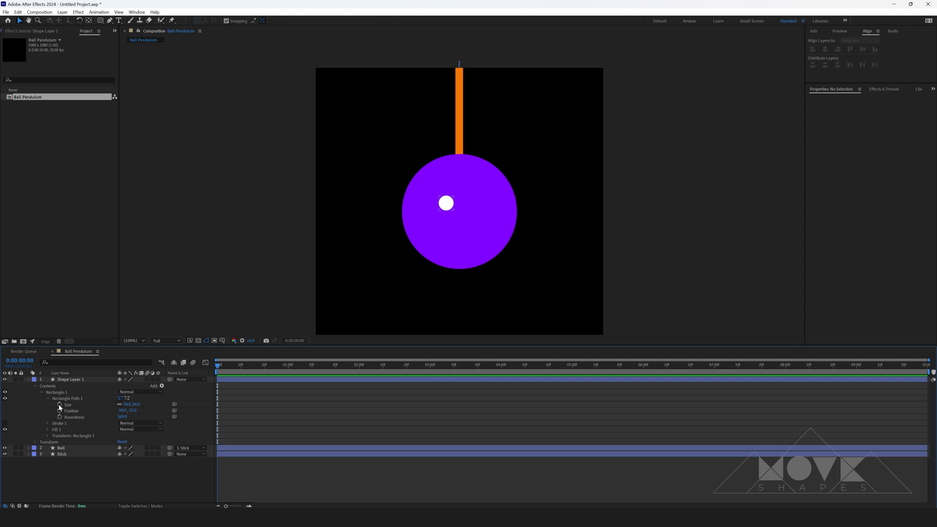
- Duplicate the white eye shape within its shape layer
click(41, 393)
click(48, 393)
click(18, 11)
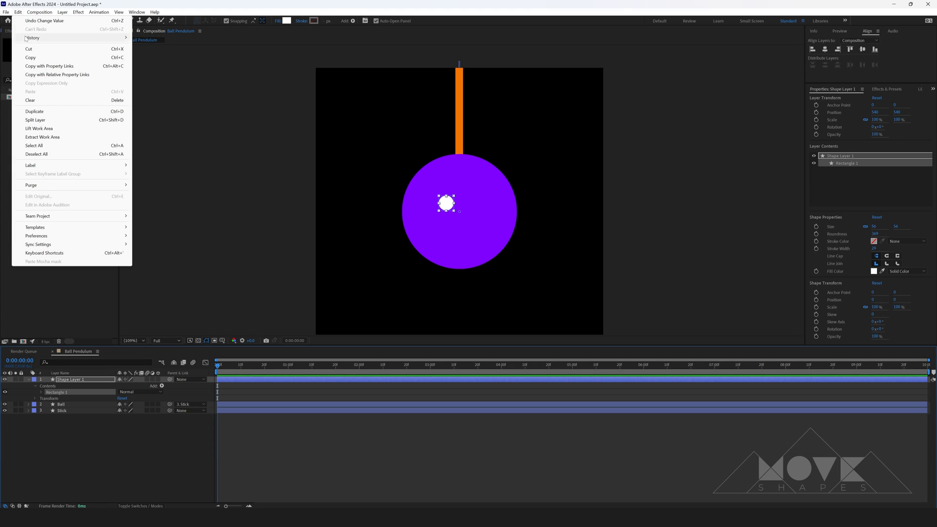
click(39, 112)
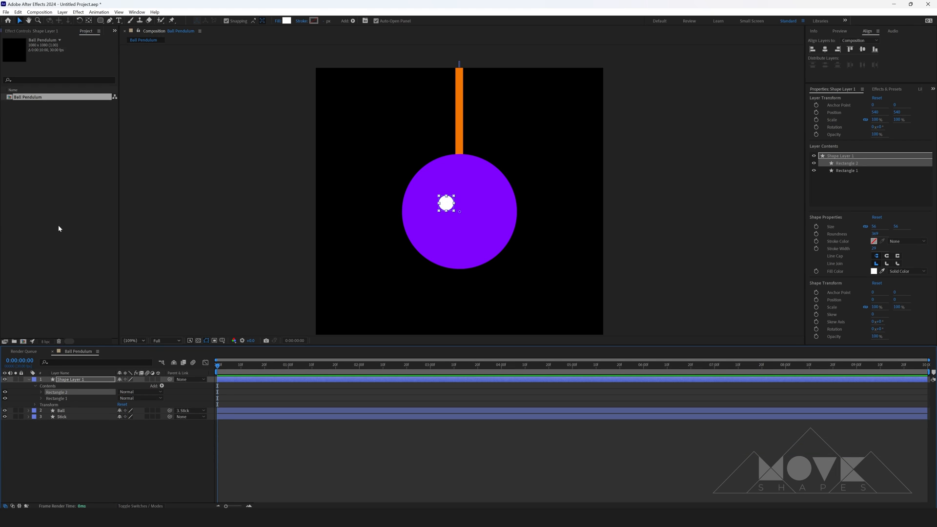
- Set the duplicated eye's horizontal path position to 50
click(41, 392)
click(48, 398)
click(124, 411)
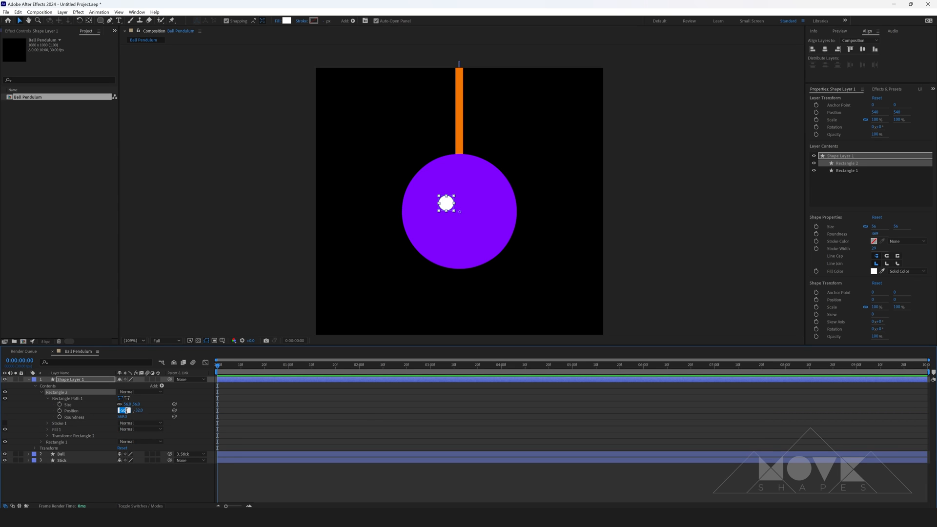
text(50)
key(Return)
click(278, 403)
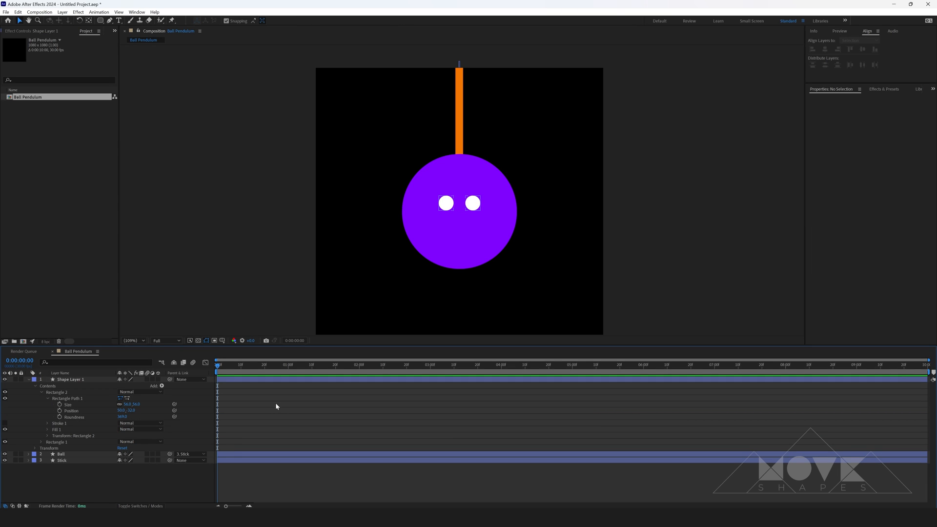
- Rename the shape layer containing the two eyes as Eye
click(29, 379)
right_click(72, 381)
click(88, 355)
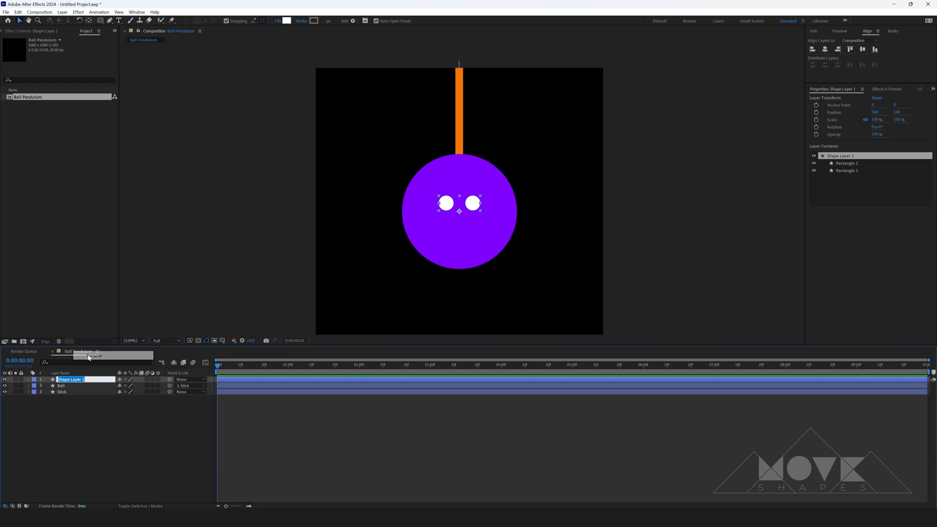
text(Eye)
key(Return)
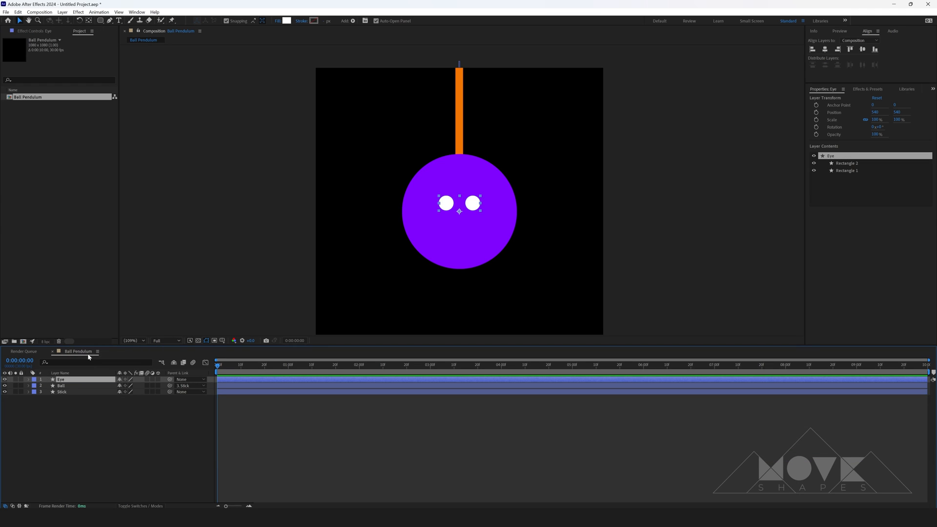
click(150, 430)
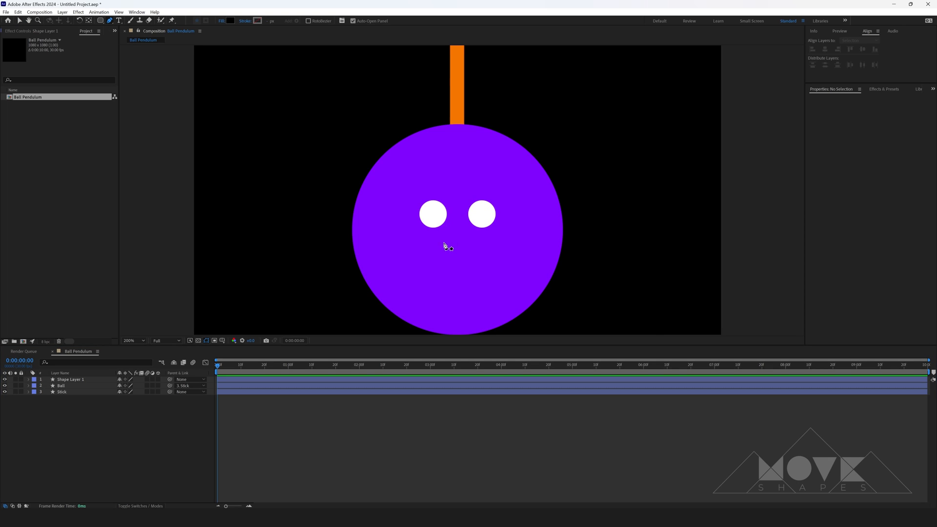
- Draw a two-point curved smile path below the eyes with the Pen tool
scroll(446, 244, up, 2)
scroll(461, 271, down, 2)
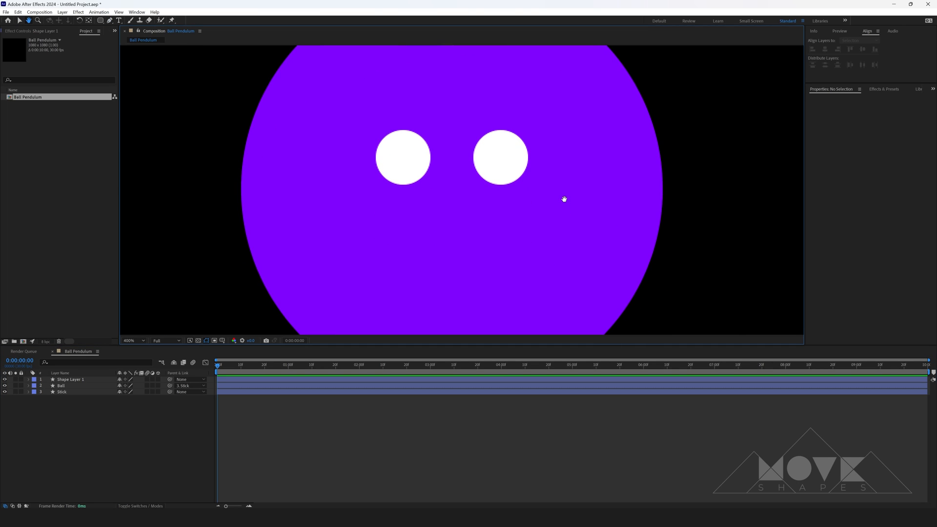
click(422, 215)
drag(423, 215, 503, 191)
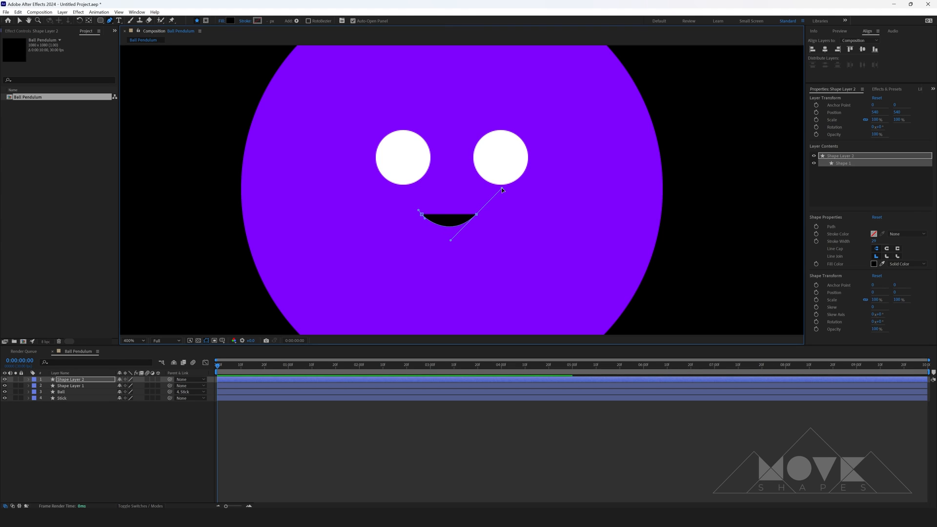
click(19, 21)
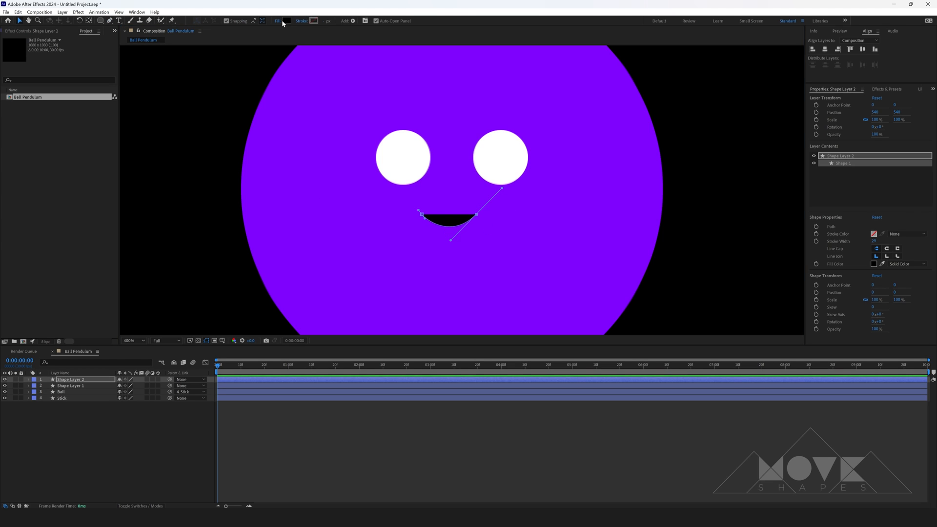
- Give the smile path a solid orange stroke and set its fill to none
click(301, 21)
click(440, 237)
click(453, 279)
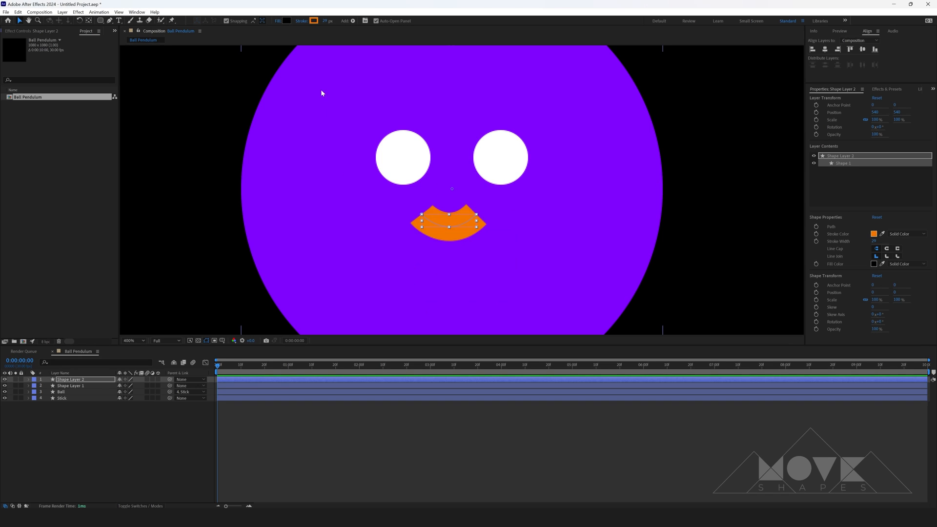
click(280, 20)
click(431, 237)
click(453, 279)
- Set the line cap of the smile path's stroke to Round Cap
click(28, 379)
click(36, 385)
click(41, 392)
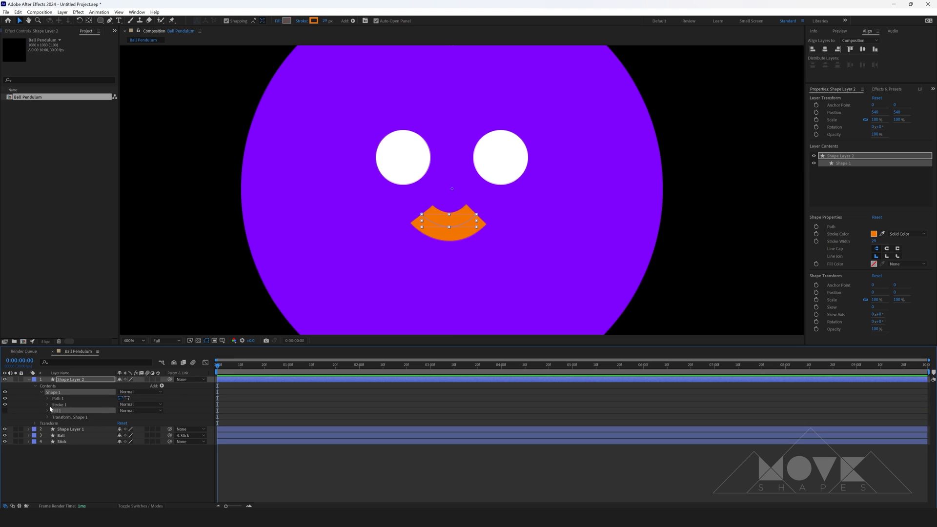
click(48, 405)
click(140, 435)
click(142, 451)
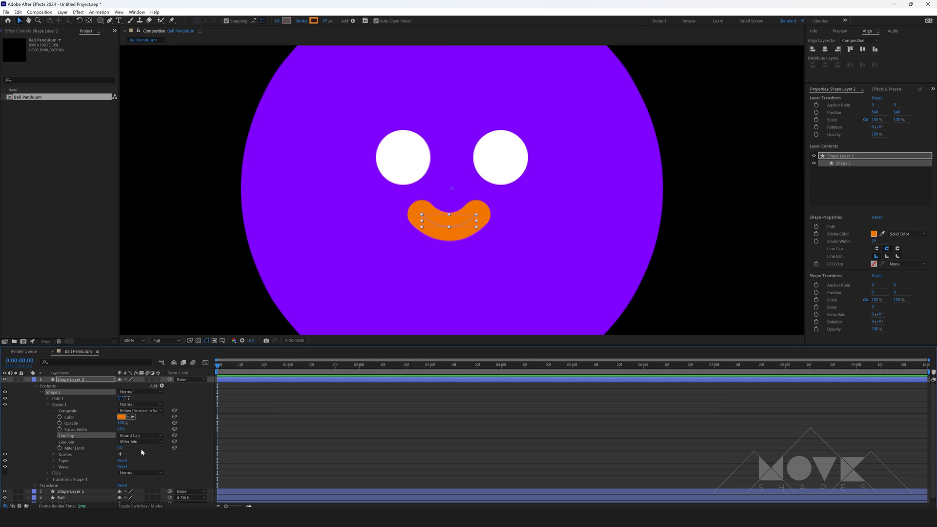
click(47, 404)
- Rename the shape layer containing the smile as Mouth
click(66, 380)
click(29, 379)
right_click(77, 380)
click(98, 358)
text(Mo)
key(Return)
- Rename the shape layer with the two white circles as Eye
click(79, 386)
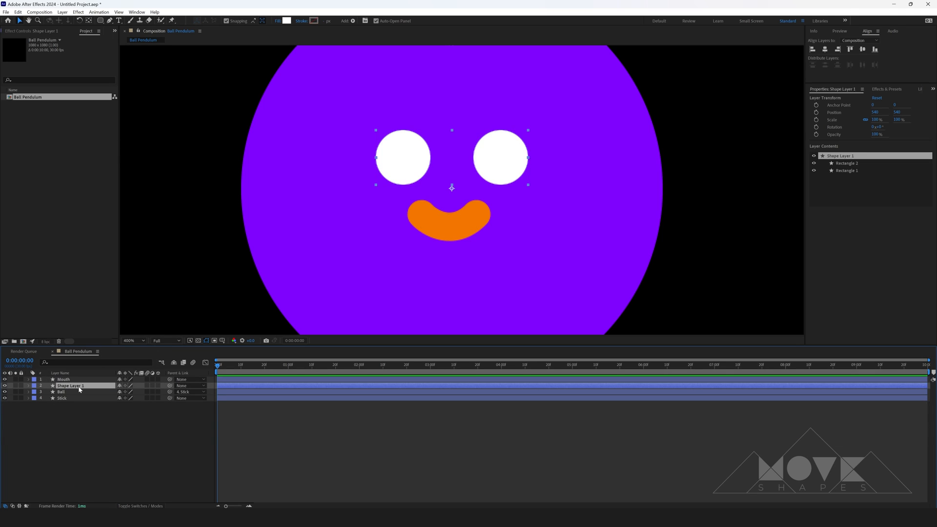
right_click(77, 386)
click(100, 363)
text(Eye)
key(Return)
click(350, 446)
- Move the Mouth and Eye layers down together by 10 px
scroll(536, 242, down, 1)
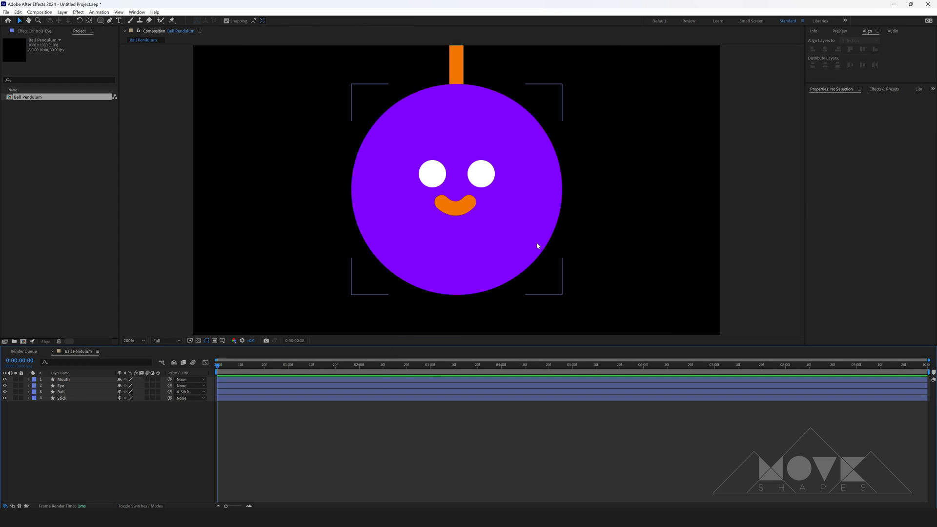
click(63, 379)
ctrl+click(61, 386)
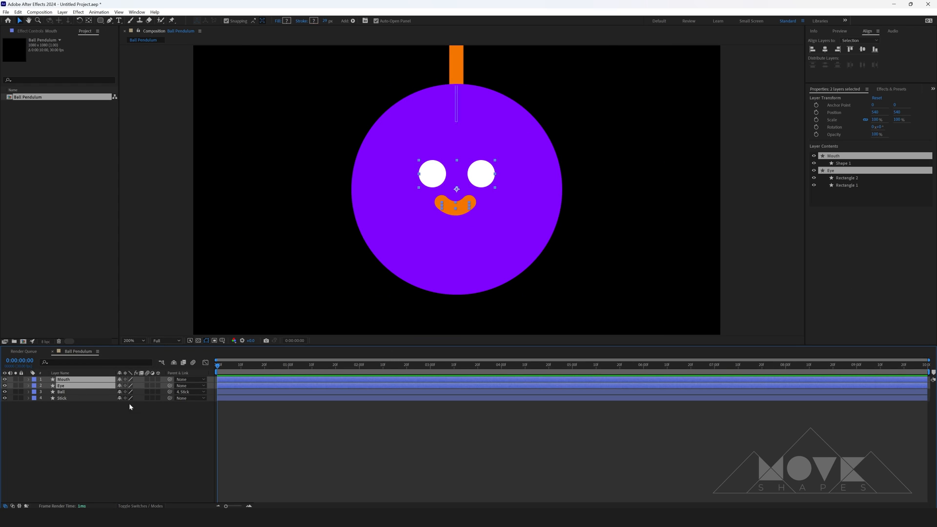
key(shift+Down)
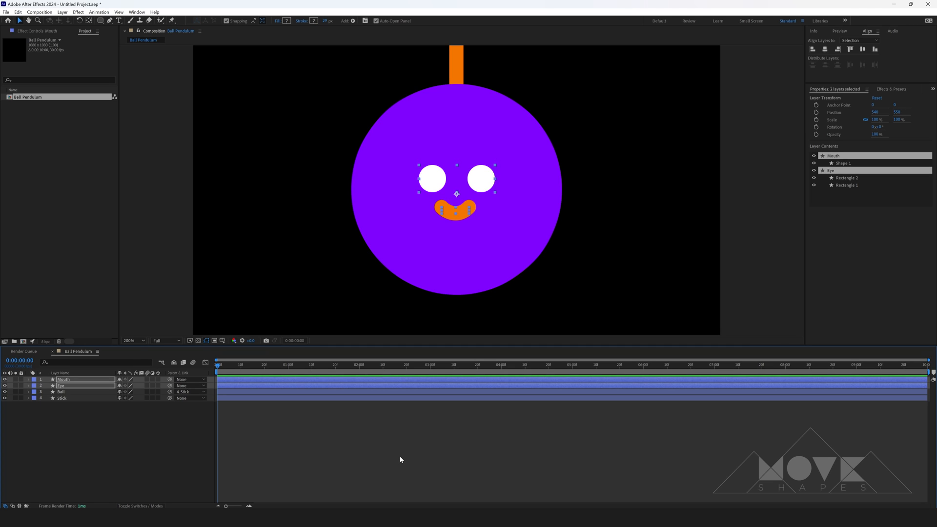
click(304, 468)
drag(236, 368, 218, 368)
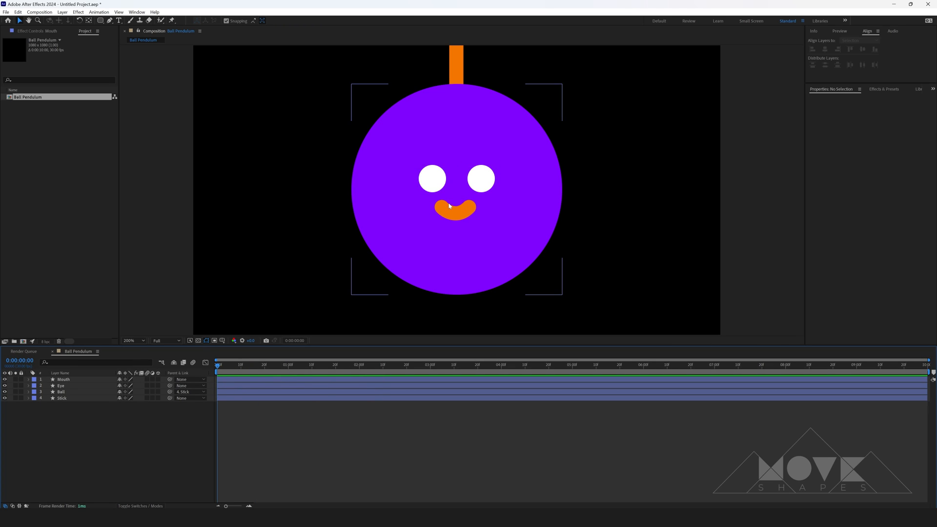
- Parent the Mouth and Eye layers to the Stick layer
click(84, 380)
ctrl+click(84, 386)
drag(169, 386, 217, 404)
- Test the parenting by rotating the Stick layer, and reset its rotation to 0
click(81, 398)
key(r)
drag(159, 404, 112, 402)
key(shift+slash)
key(ctrl+z)
click(342, 450)
click(126, 405)
text(0)
click(385, 440)
- Draw a vertical two-point leg line with the Pen tool, starting at the ball's lower left edge and extending below it
scroll(511, 230, up, 1)
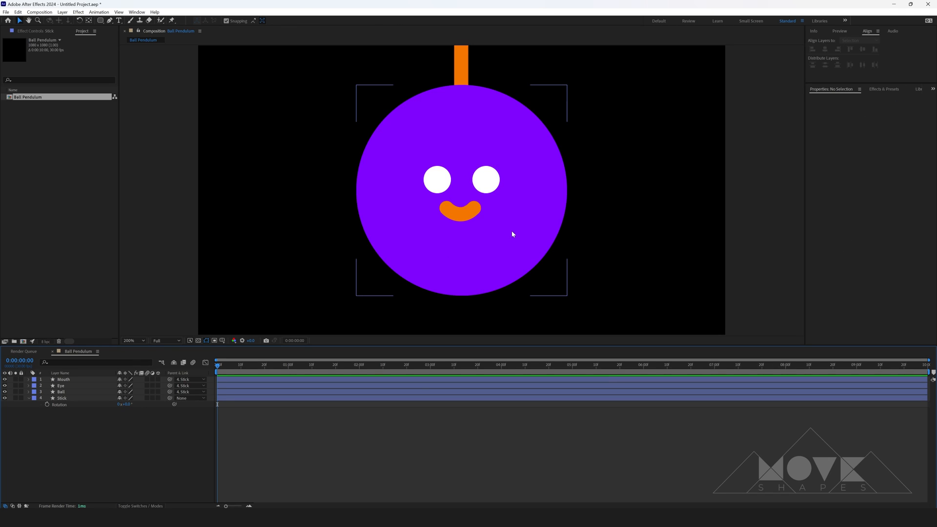
drag(667, 263, 646, 188)
click(109, 20)
click(393, 199)
click(393, 273)
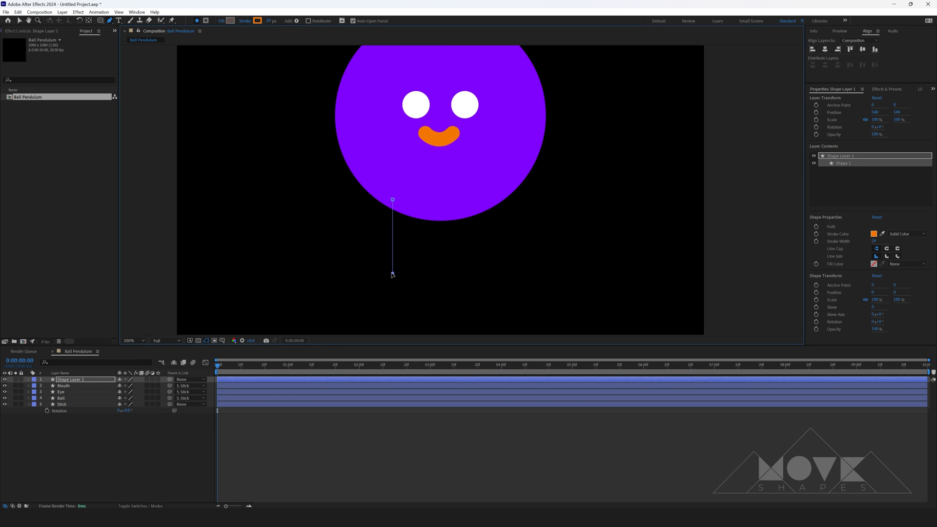
- Colour the leg line's stroke a slightly darker shade of the ball's purple and set its width to 40 px
click(257, 20)
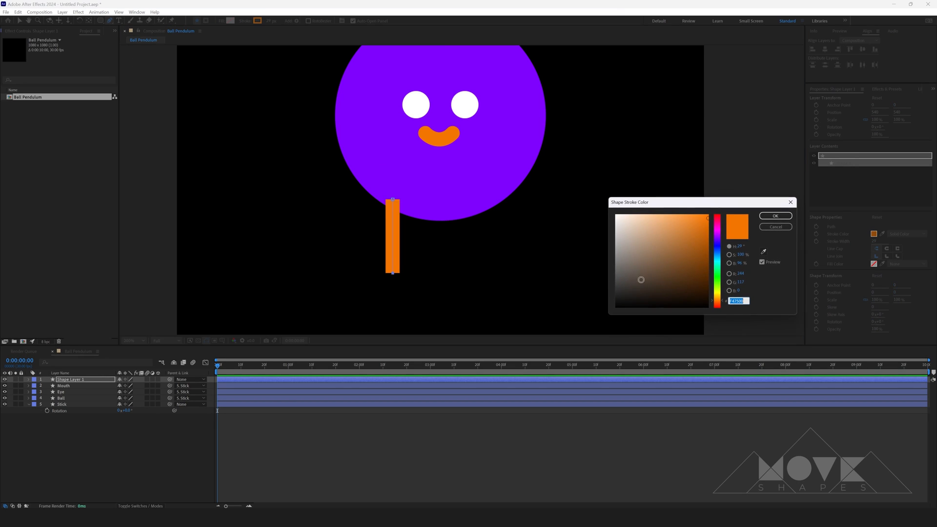
click(765, 253)
click(440, 115)
drag(710, 218, 716, 230)
key(Return)
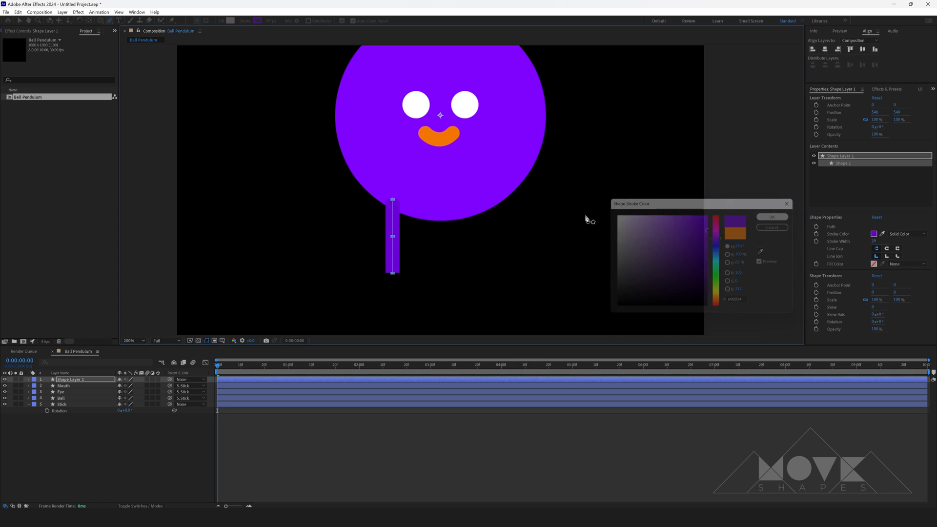
click(277, 21)
text(40)
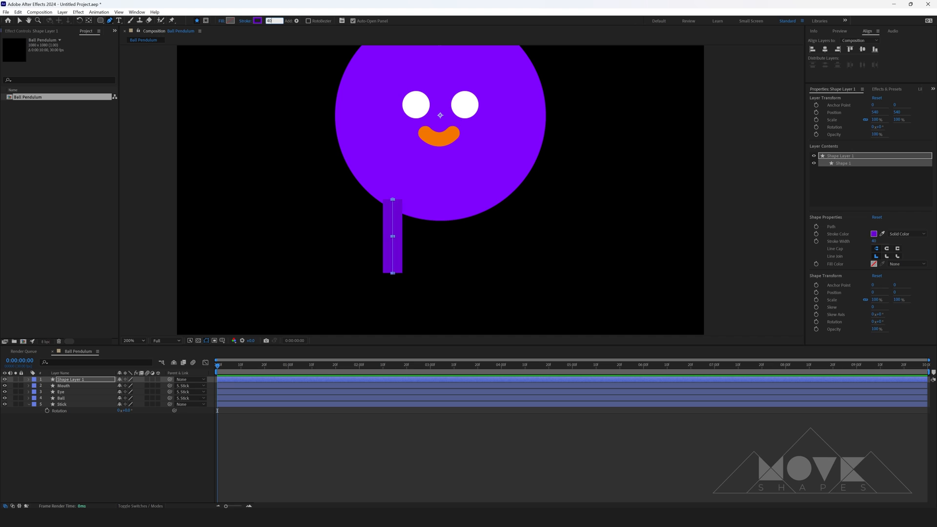
click(20, 21)
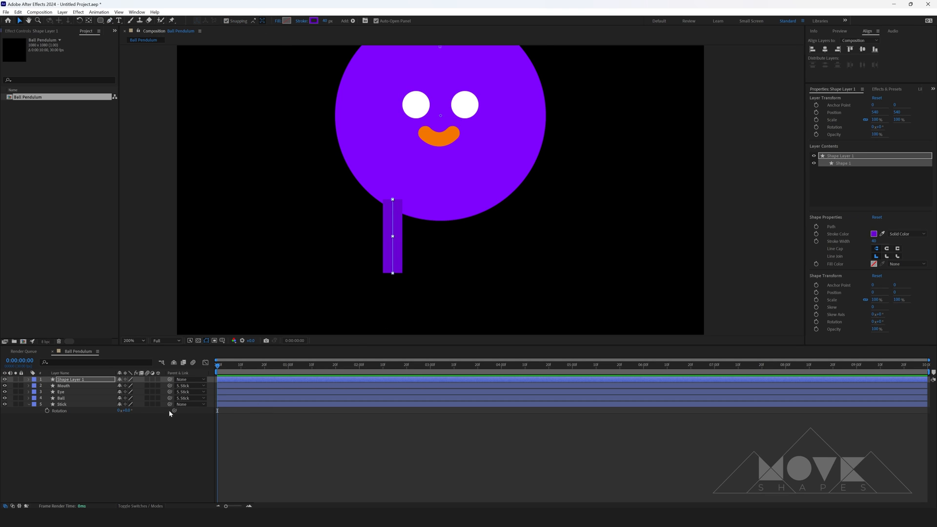
- Set the line cap of the leg's stroke to Round Cap
click(28, 404)
click(29, 380)
click(35, 386)
click(41, 392)
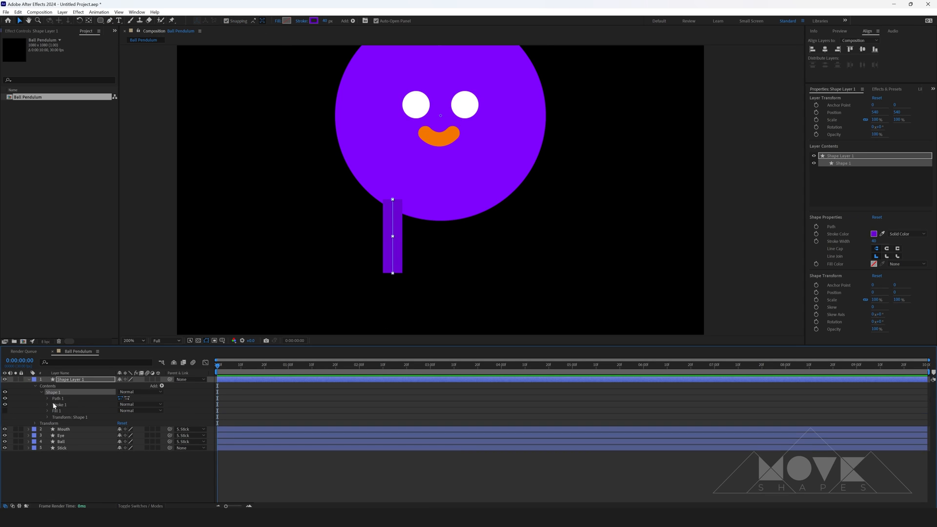
click(47, 404)
click(141, 435)
click(134, 447)
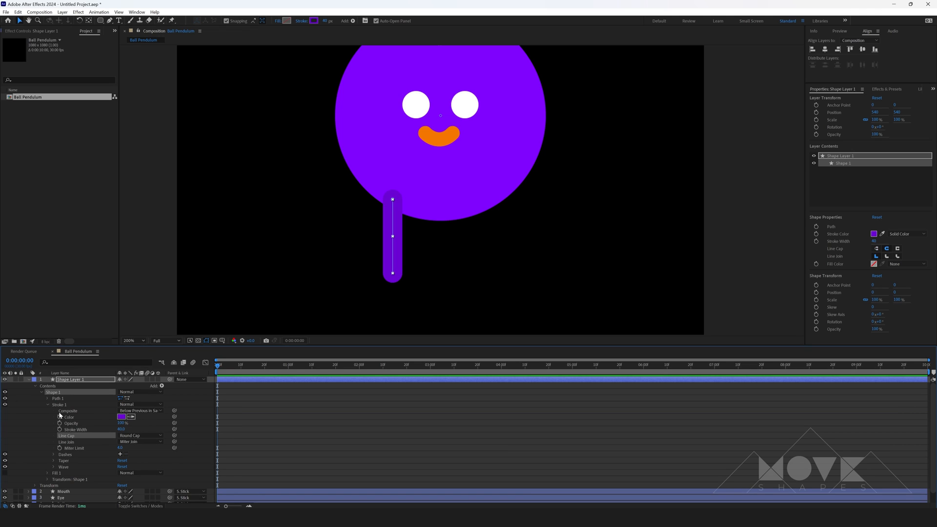
click(36, 387)
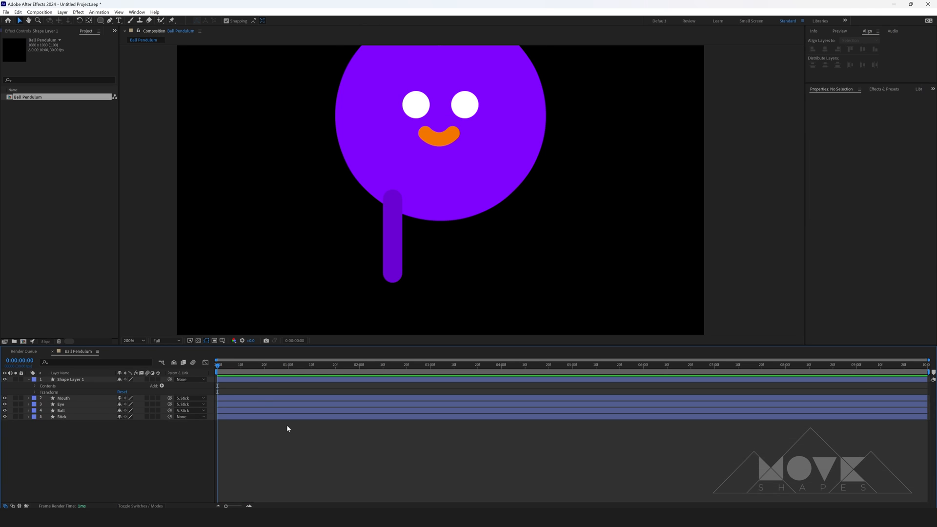
- Set the leg's stroke width to 50 px
click(507, 379)
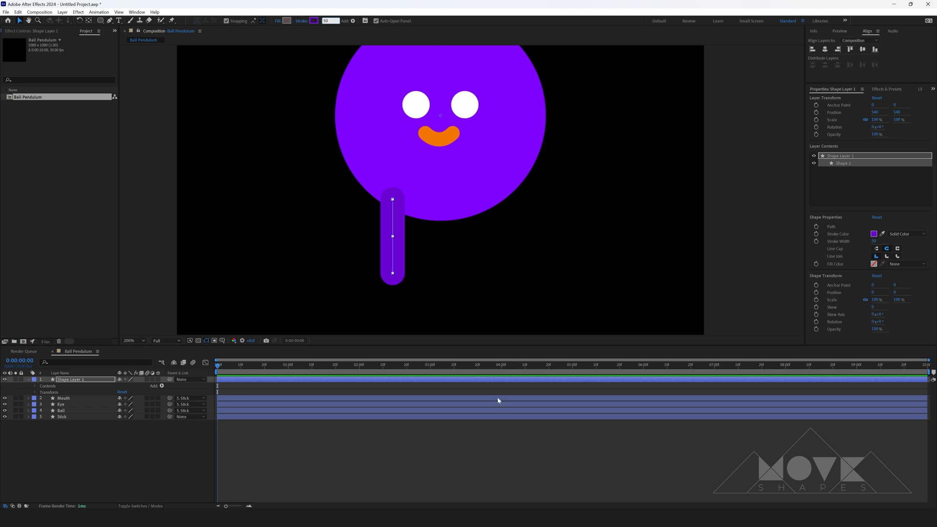
click(462, 446)
click(72, 381)
click(28, 379)
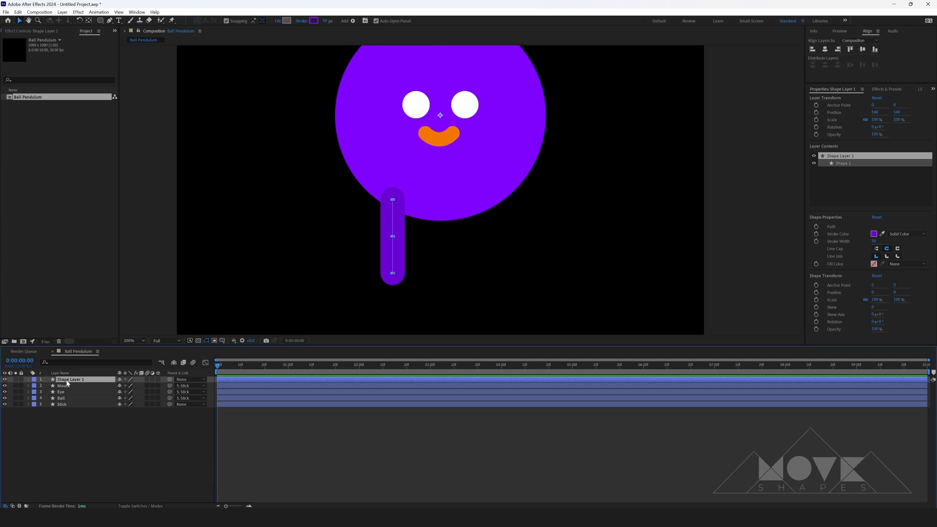
- Move the leg layer's anchor point to the upper endpoint of the leg line
click(89, 20)
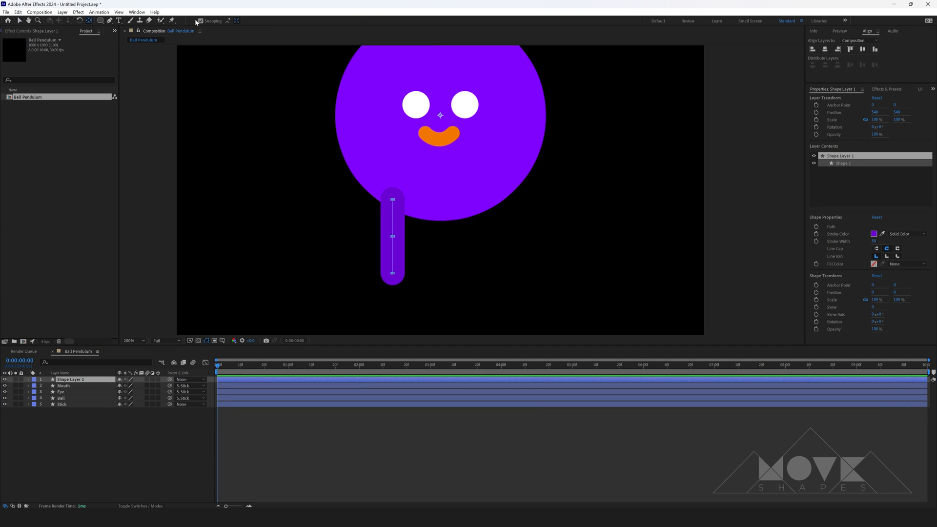
drag(441, 116, 392, 200)
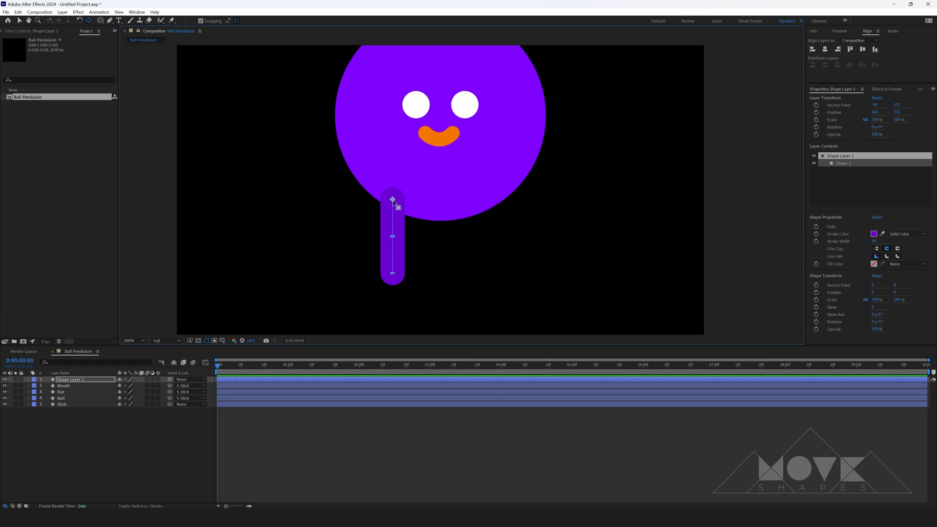
key(v)
click(373, 476)
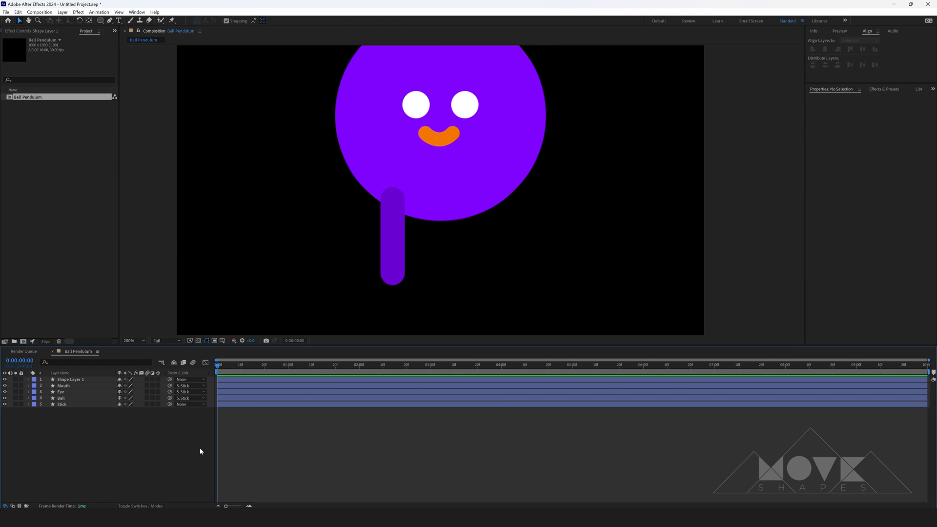
- Rename the leg's shape layer as Leg
click(74, 380)
right_click(74, 379)
click(96, 357)
text(Leg)
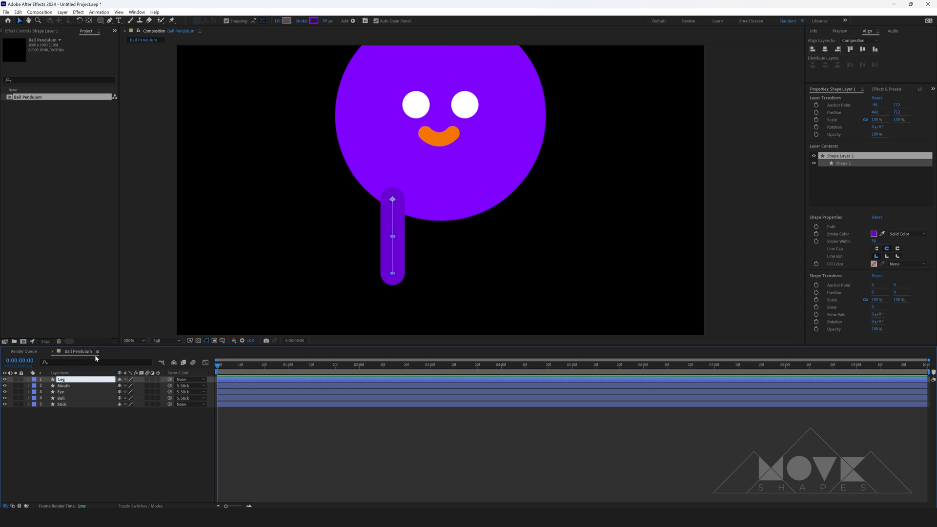
key(Return)
click(90, 437)
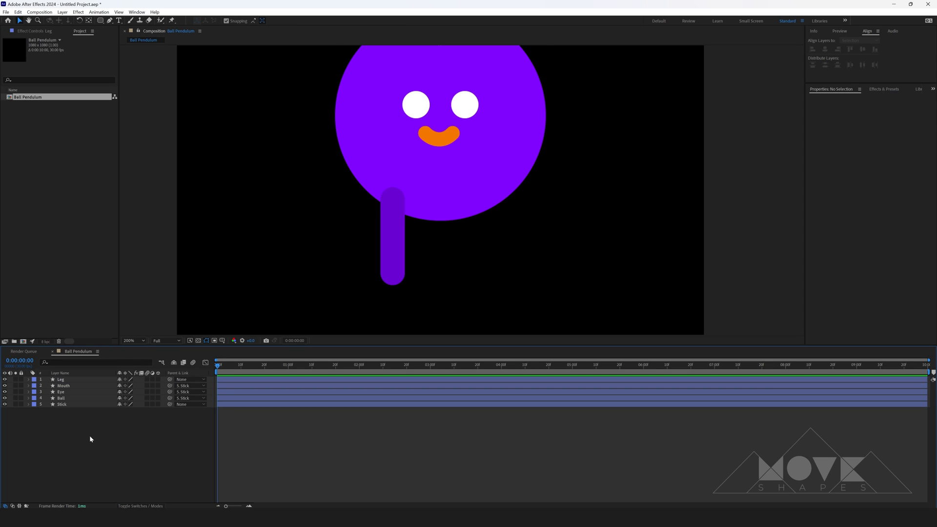
- Draw a short diagonal foot line with the Pen tool, rising from the lower left towards the leg's lower end
key(g)
scroll(453, 279, up, 1)
drag(453, 279, 556, 148)
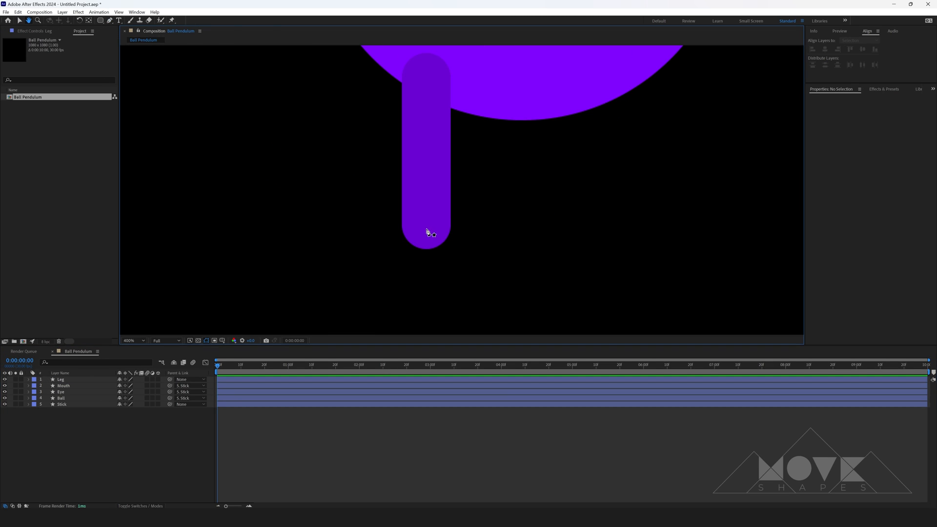
click(368, 265)
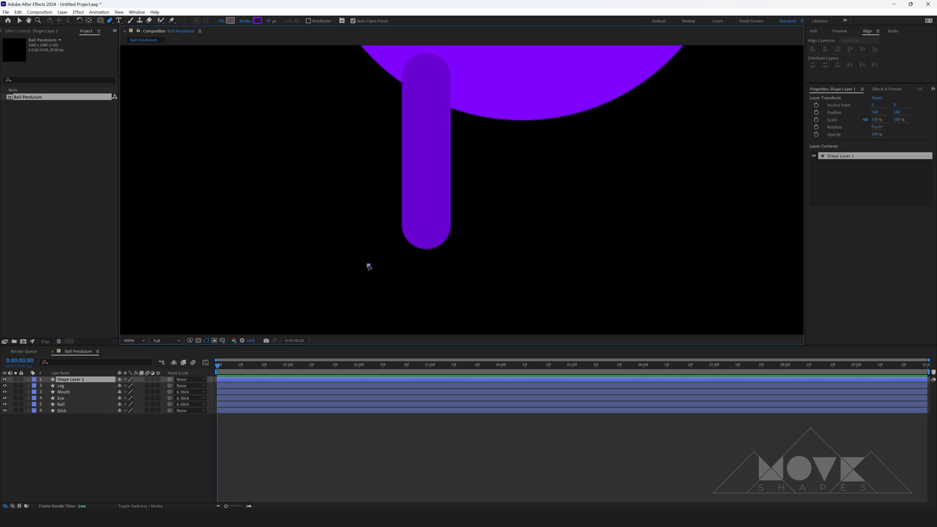
click(409, 239)
key(v)
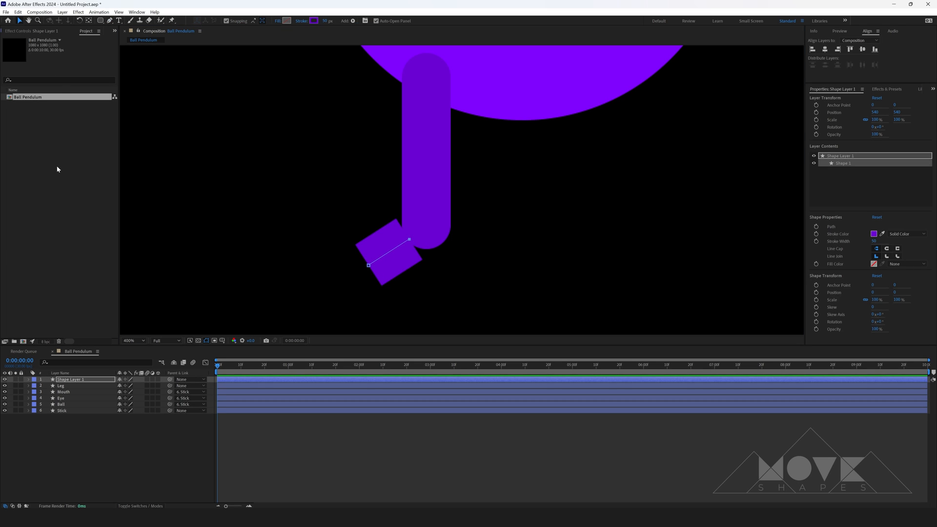
- Set the line cap of the foot's stroke to Round Cap
click(29, 379)
click(35, 386)
click(42, 392)
click(48, 404)
click(144, 435)
click(141, 452)
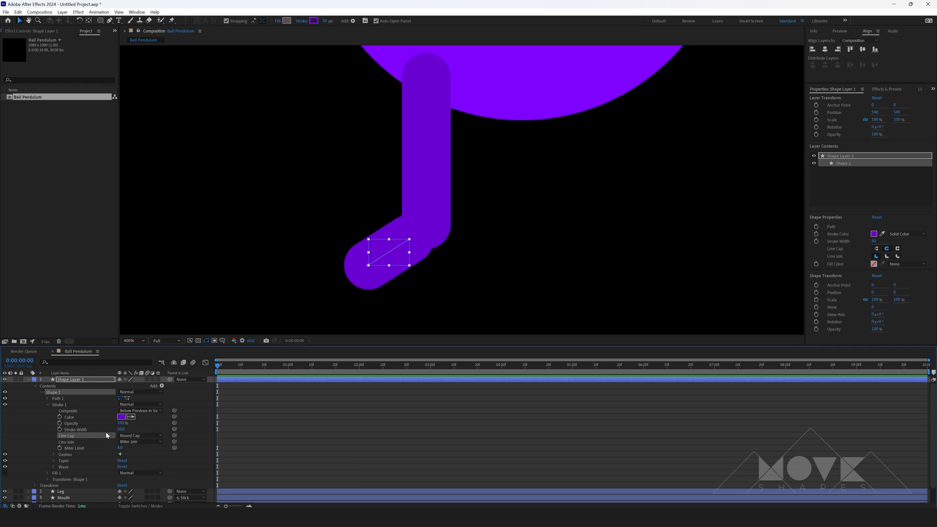
click(29, 379)
- Try to move the foot onto the leg's lower end, undo it, and place the foot clear of the leg
drag(402, 252, 406, 242)
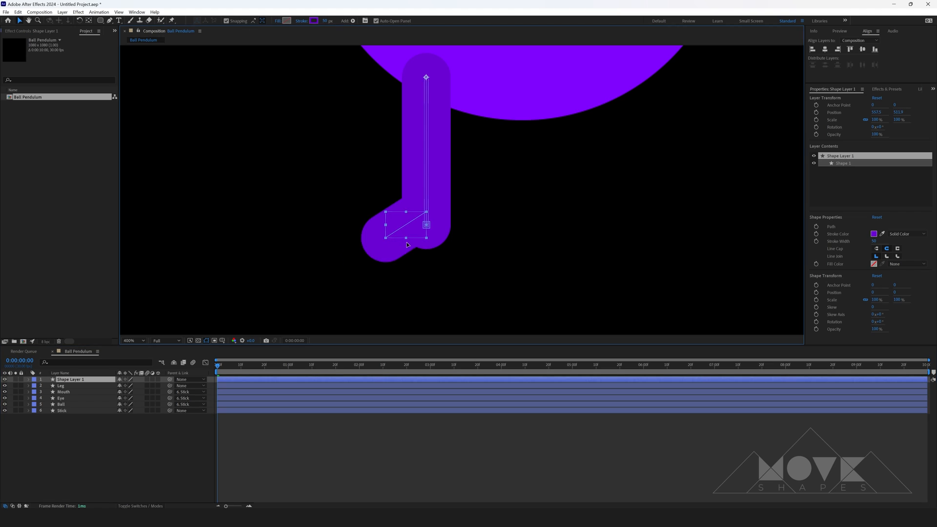
key(ctrl+z)
drag(400, 246, 347, 281)
- Lower the opacity of the foot and Leg layers together to 39%
click(69, 386)
shift+click(71, 379)
key(t)
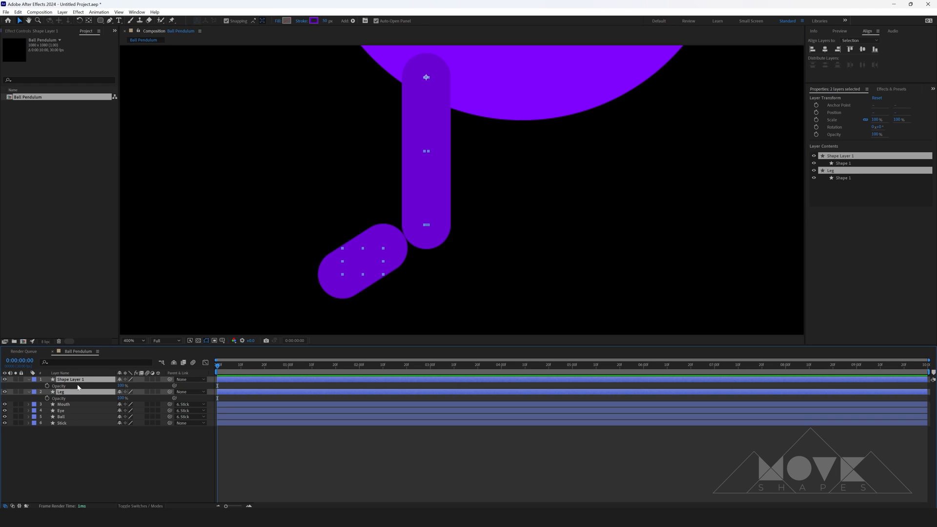
drag(120, 386, 90, 386)
- Turn off snapping and move the foot so its upper rounded end coincides with the leg's lower rounded end
click(87, 386)
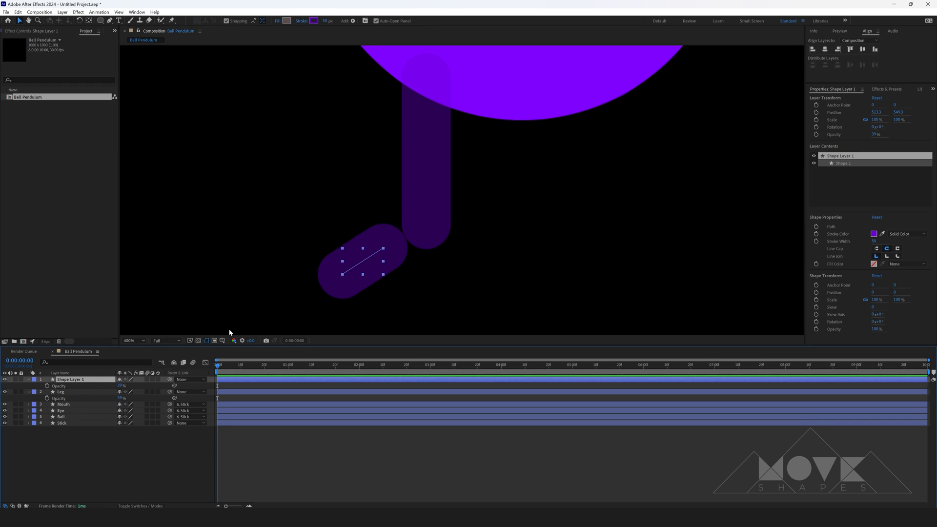
click(226, 21)
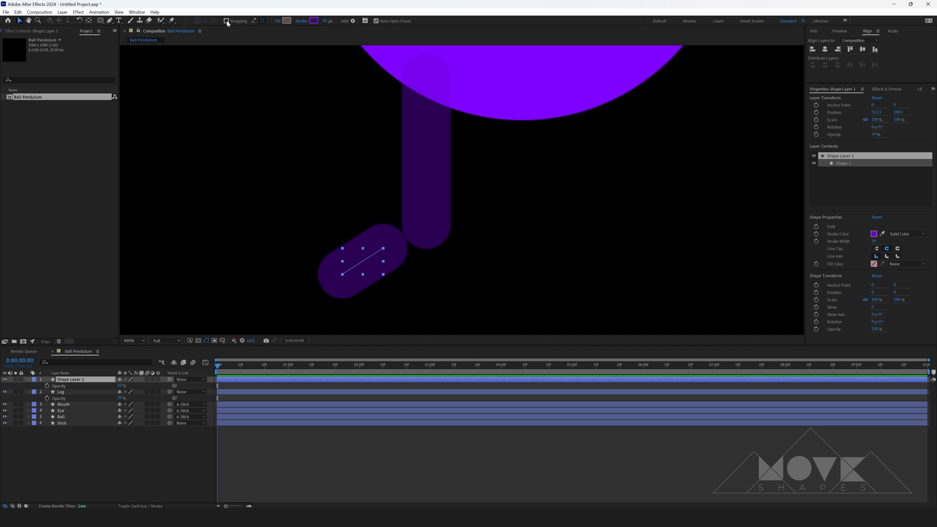
drag(369, 270, 409, 247)
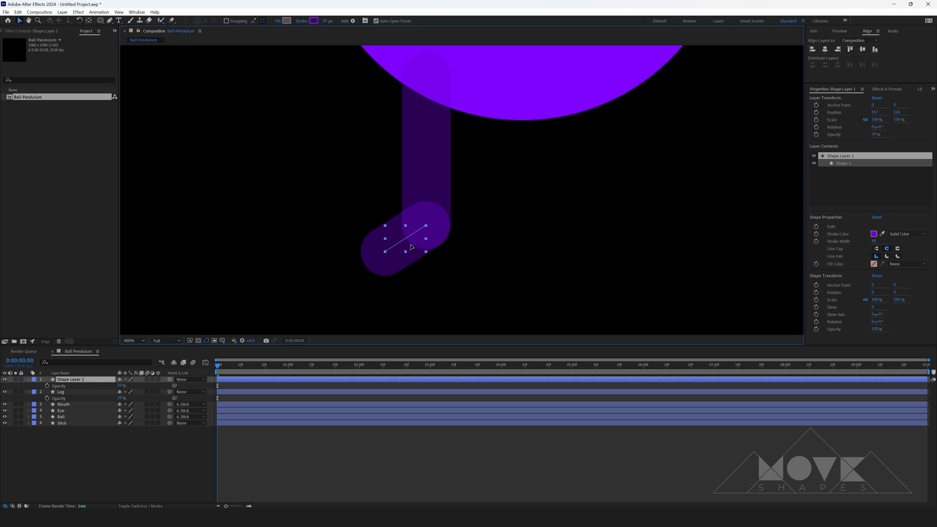
click(437, 469)
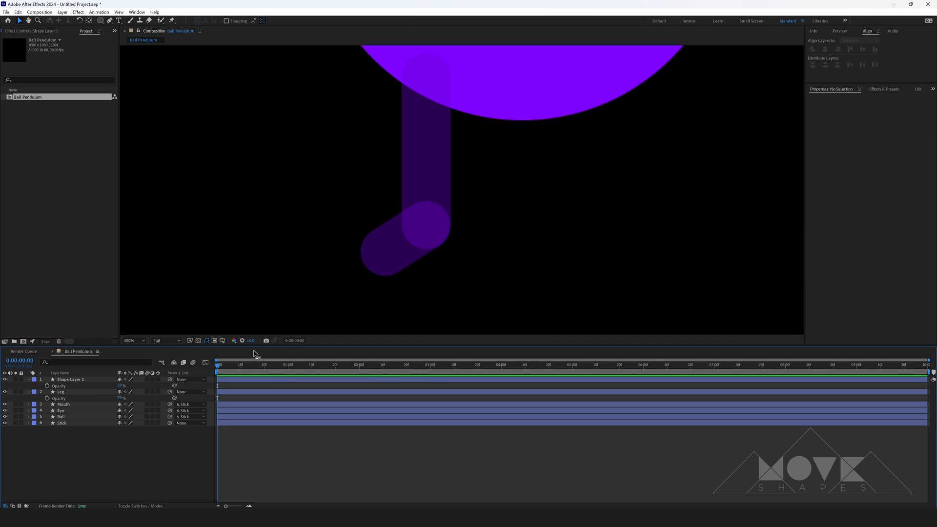
- Restore the opacity of the foot and Leg layers to 100%
click(29, 379)
click(29, 385)
click(60, 379)
shift+click(65, 385)
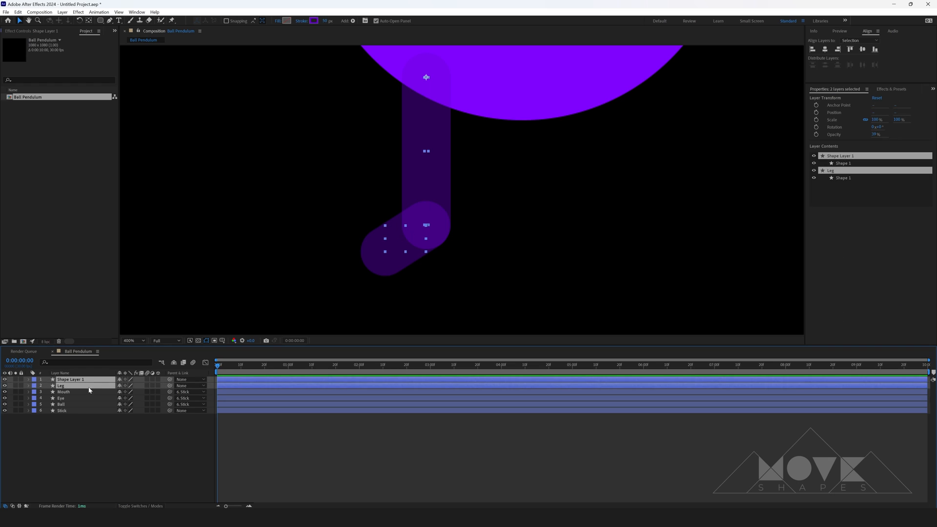
key(t)
drag(121, 387, 161, 386)
click(303, 458)
- Rename the foot's shape layer as Foot
right_click(69, 380)
click(86, 358)
text(Foot)
key(Return)
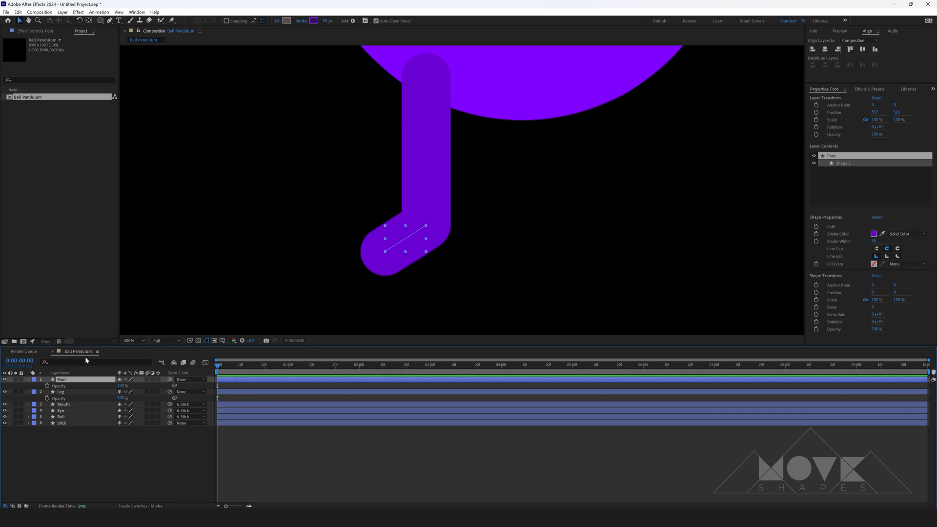
- Collapse the opacity properties of the Foot and Leg layers and clear the layer selection
click(29, 379)
click(29, 386)
key(F2)
- Parent the Foot layer to the Leg layer, and parent the Leg layer to the Ball layer
click(139, 341)
click(141, 352)
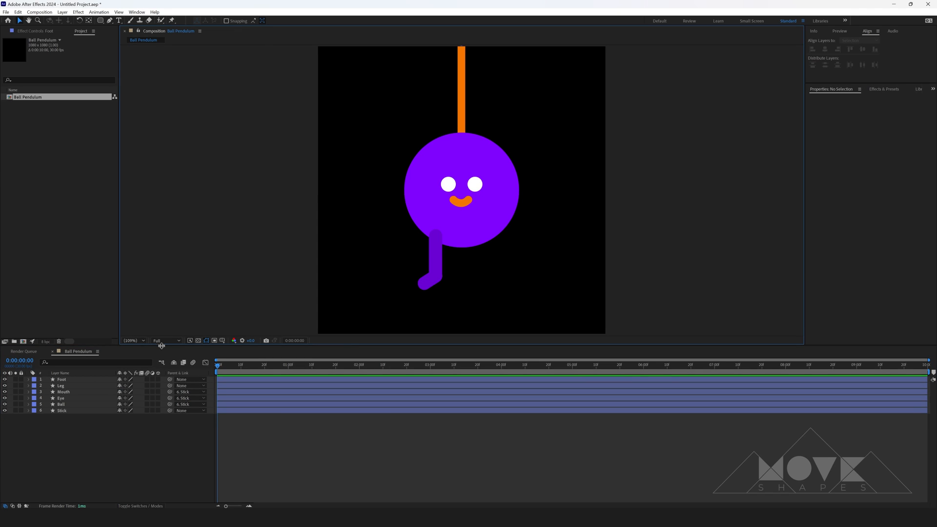
click(133, 341)
click(141, 427)
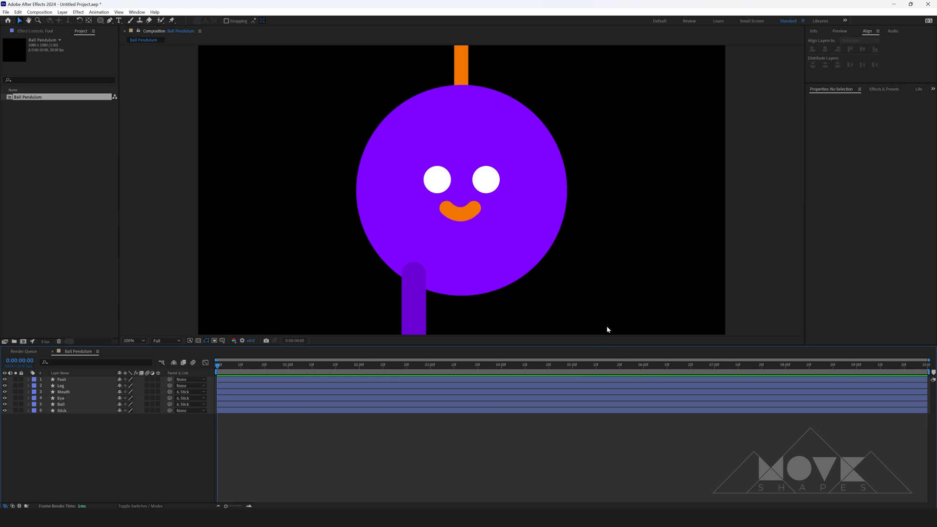
scroll(633, 203, down, 2)
click(62, 380)
key(g)
click(61, 386)
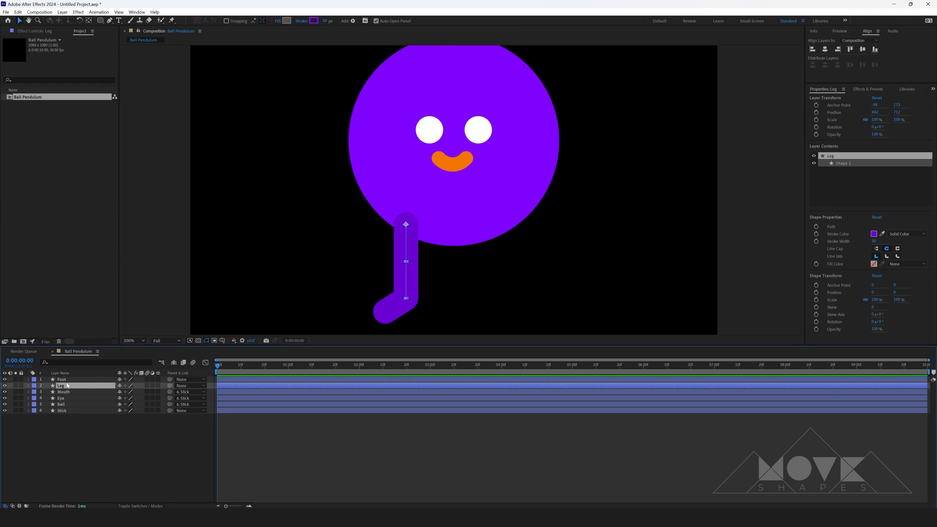
click(62, 380)
drag(169, 380, 70, 389)
drag(170, 387, 63, 408)
click(104, 441)
- Move the Foot and Leg layers together to just below the Ball layer in the stacking order
click(62, 380)
shift+click(65, 387)
click(341, 458)
key(shift+/)
- Add a rotation keyframe to the Stick layer at 0:00:02:00 with a value of 40°
drag(229, 366, 359, 369)
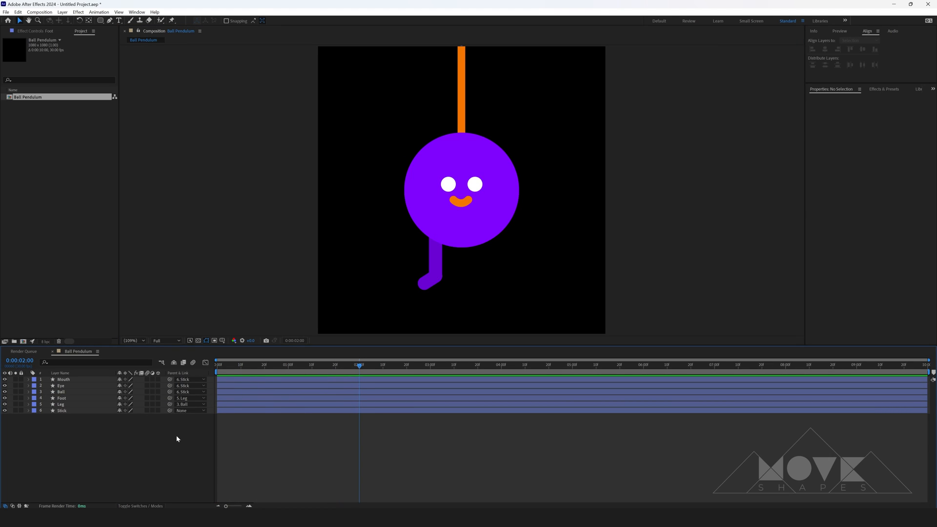
click(62, 411)
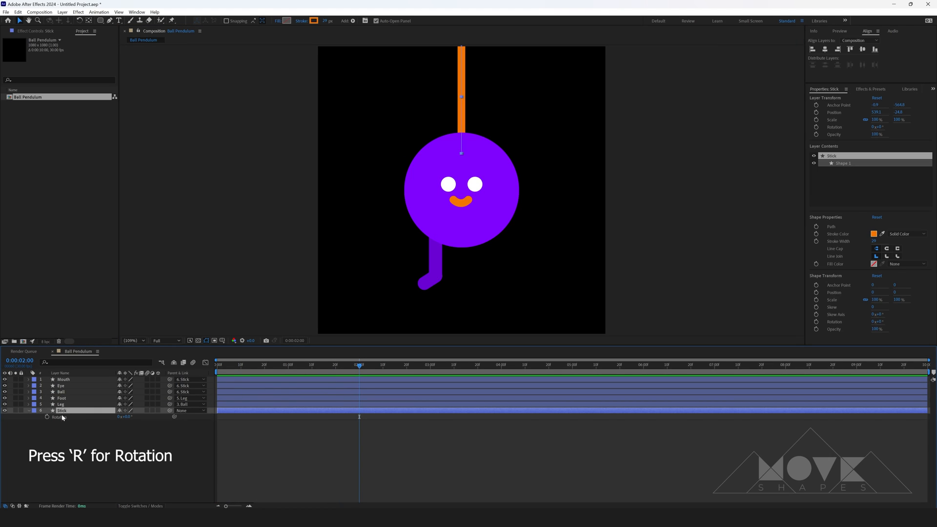
click(47, 417)
drag(126, 420, 133, 421)
click(133, 418)
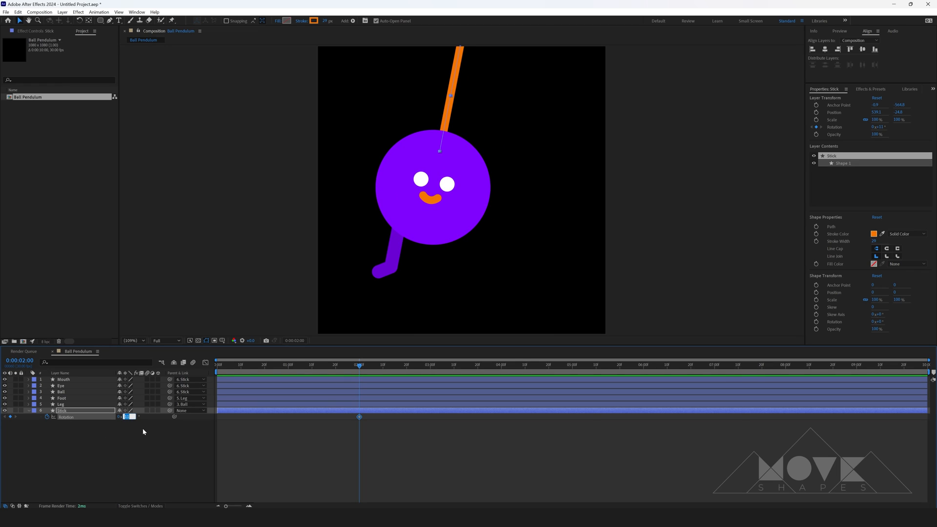
text(40)
key(Return)
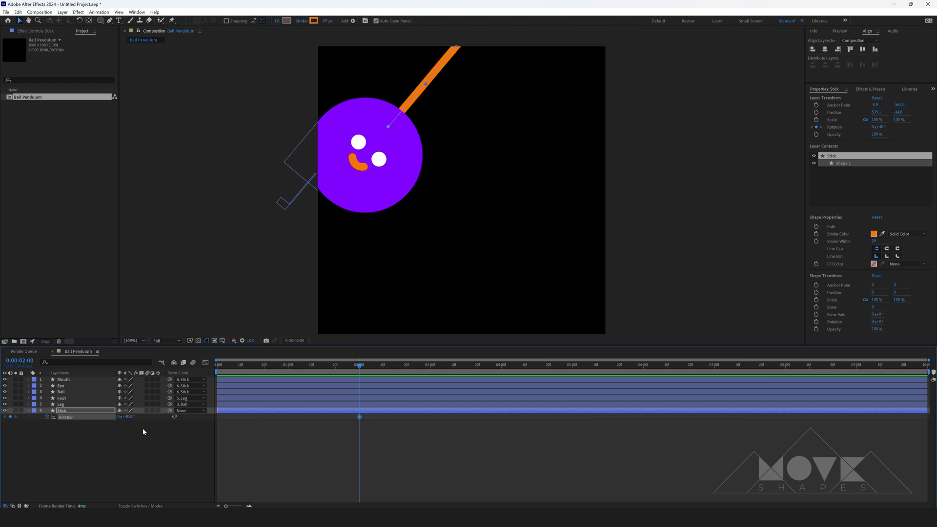
- Change the Stick's rotation at 0:00:02:00 to 20°
click(127, 418)
text(20)
key(Return)
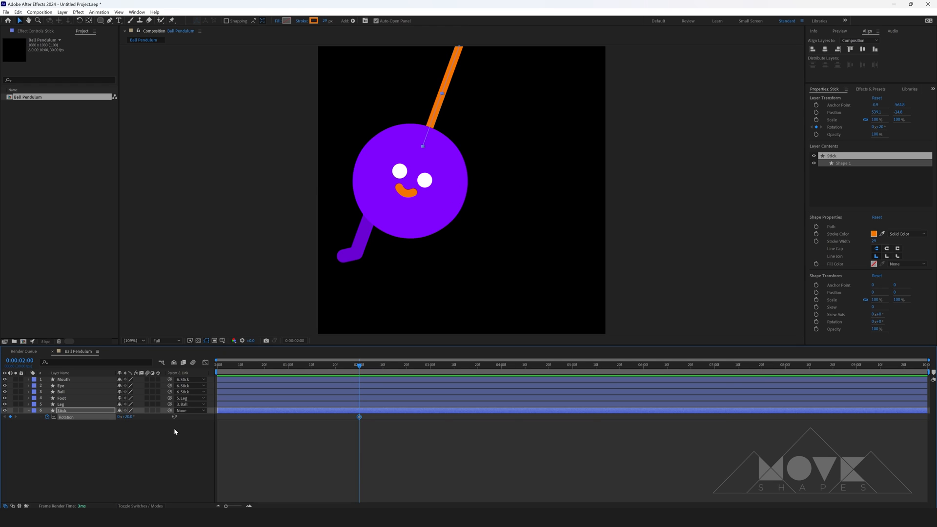
click(423, 450)
- Add a Stick rotation keyframe of -20° at 0:00:03:00
drag(359, 367, 430, 367)
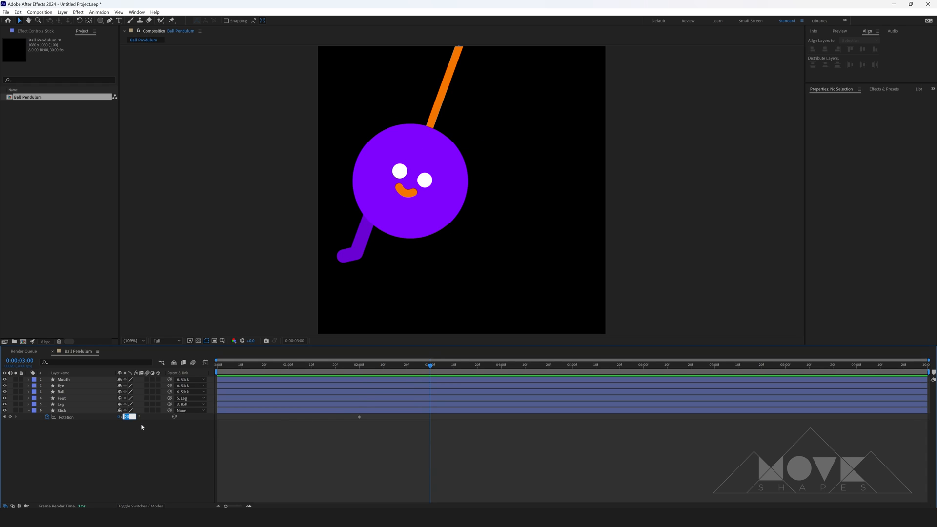
text(-20)
key(Return)
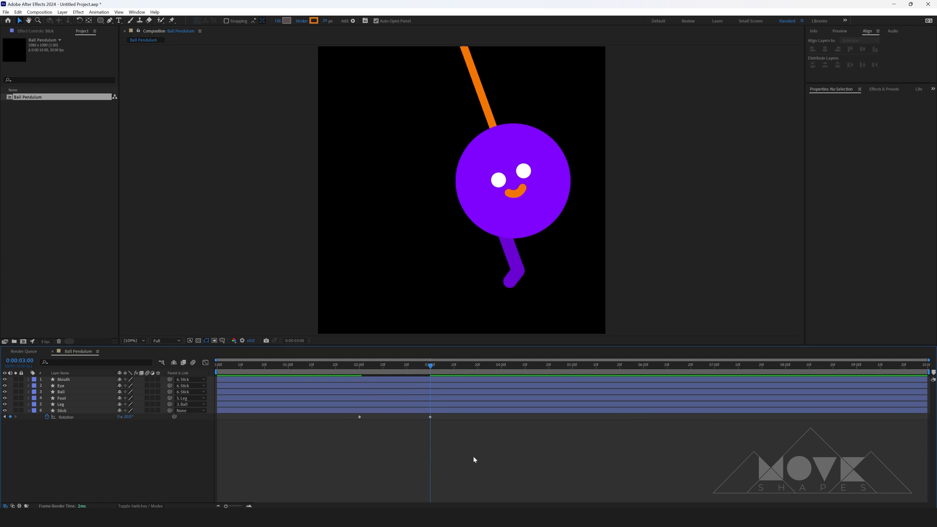
- Copy the Stick's first rotation keyframe and paste it at 0:00:04:00
drag(497, 370, 501, 370)
mouse_move(373, 424)
mouse_down()
mouse_move(358, 413)
mouse_move(359, 425)
mouse_up()
key(ctrl+v)
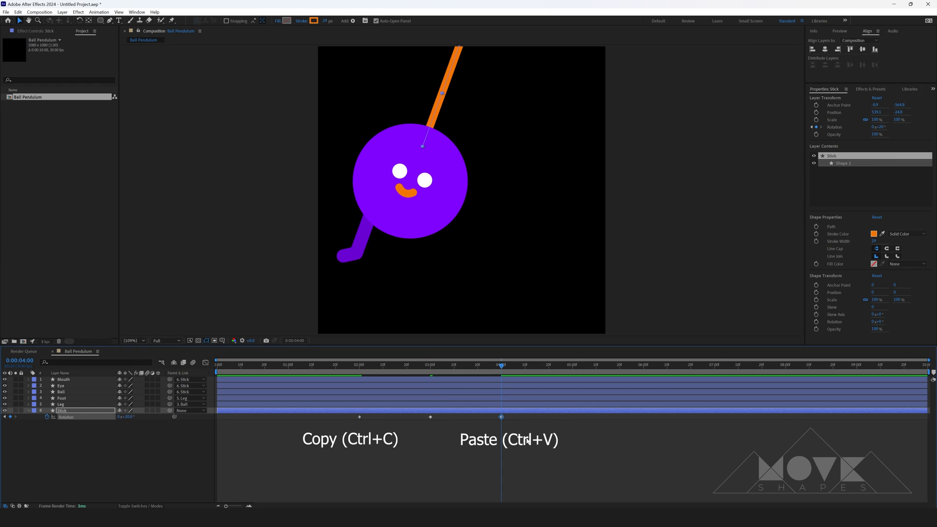
click(523, 442)
- Limit the work area to the span from 2 to 4 seconds and preview the swing
drag(929, 374, 502, 374)
drag(215, 375, 357, 374)
key(space)
drag(226, 506, 236, 506)
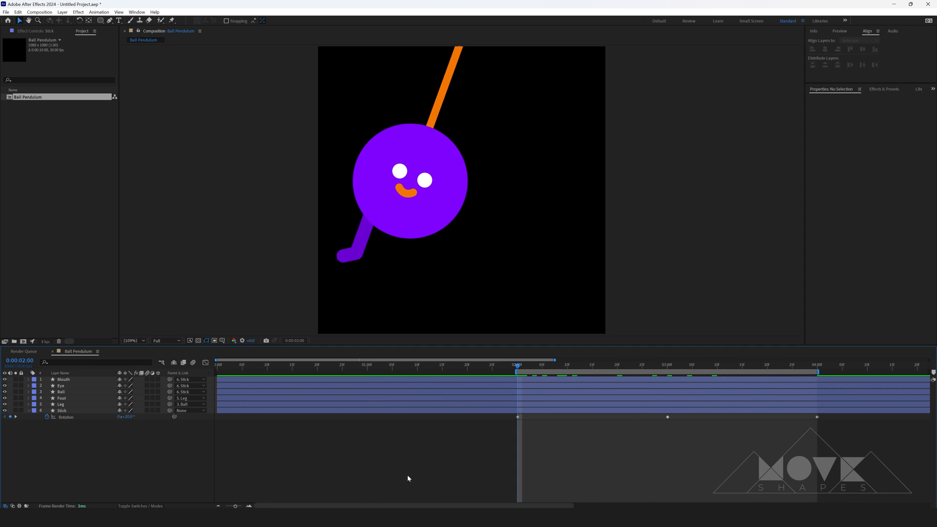
drag(602, 443, 477, 447)
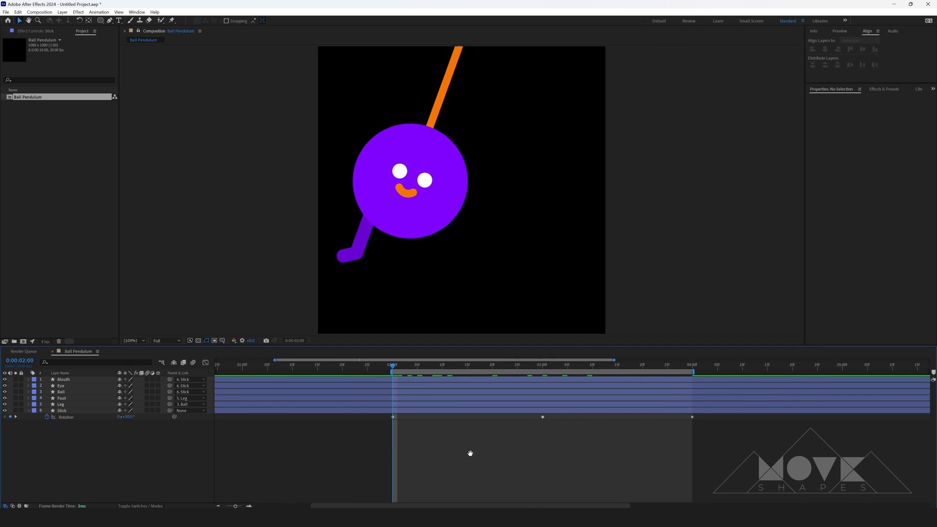
key(space)
- Apply Easy Ease to all three Stick rotation keyframes and play back the swing
drag(717, 438, 390, 417)
right_click(392, 418)
mouse_move(456, 413)
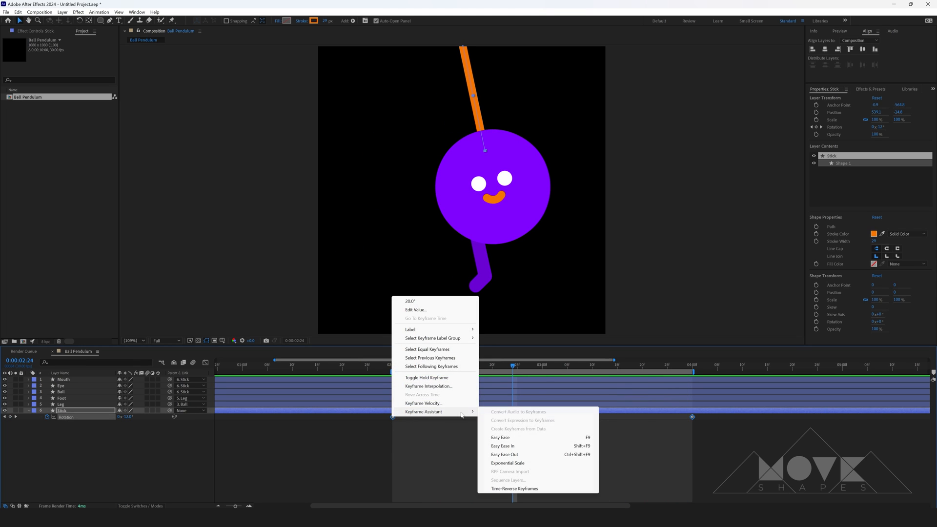
click(576, 439)
click(546, 444)
key(space)
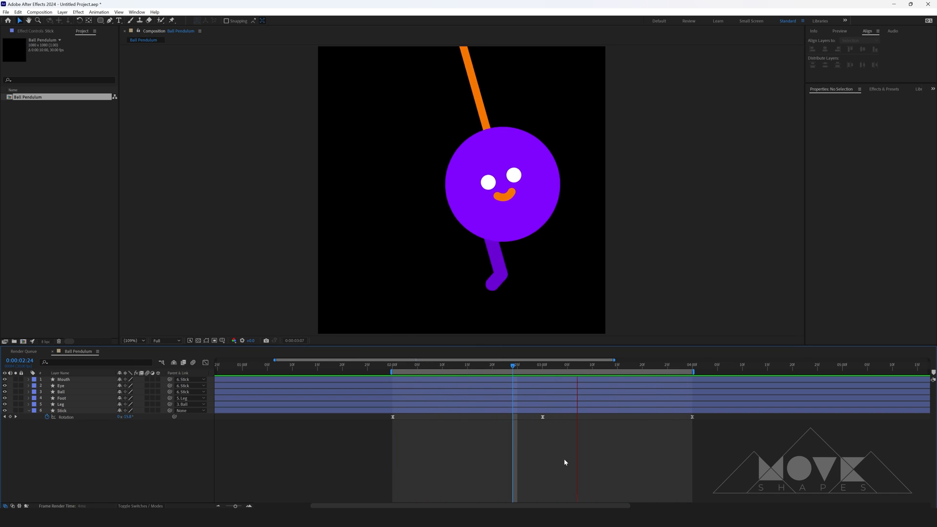
key(space)
drag(614, 436, 379, 412)
right_click(392, 417)
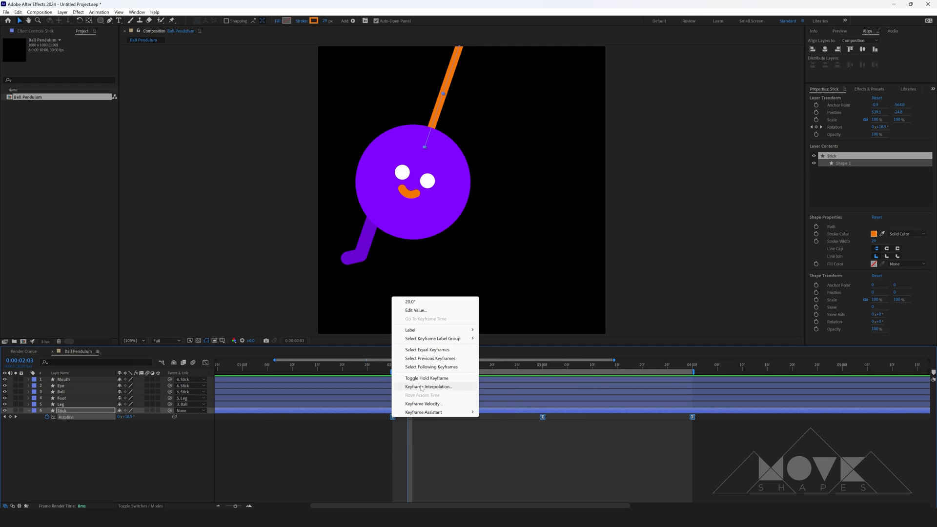
click(411, 431)
- Show the Stick's rotation keyframes in the Graph Editor as a speed graph
drag(720, 450, 379, 415)
click(205, 363)
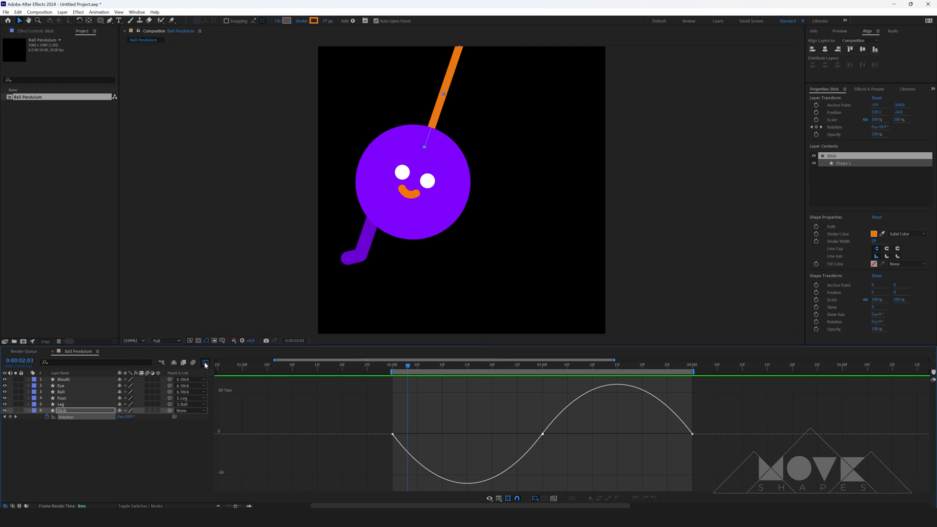
drag(722, 467, 325, 400)
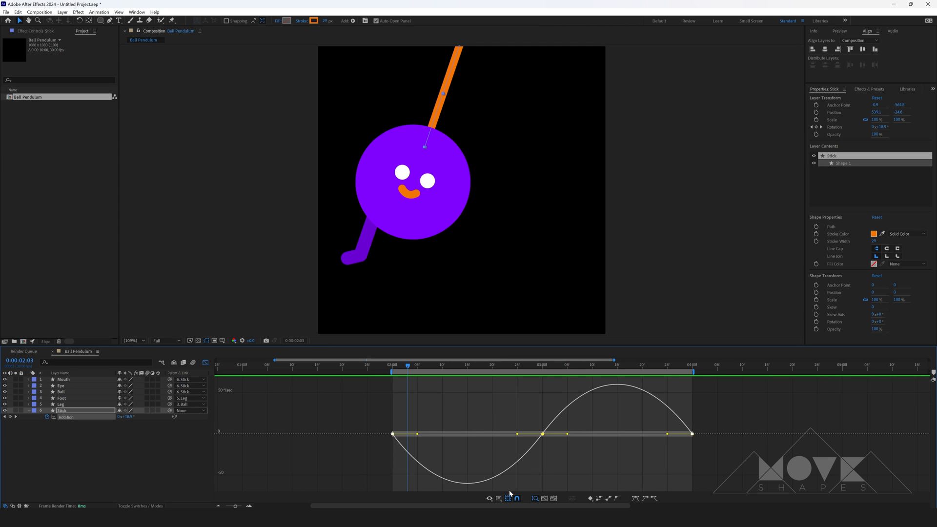
click(491, 498)
click(524, 416)
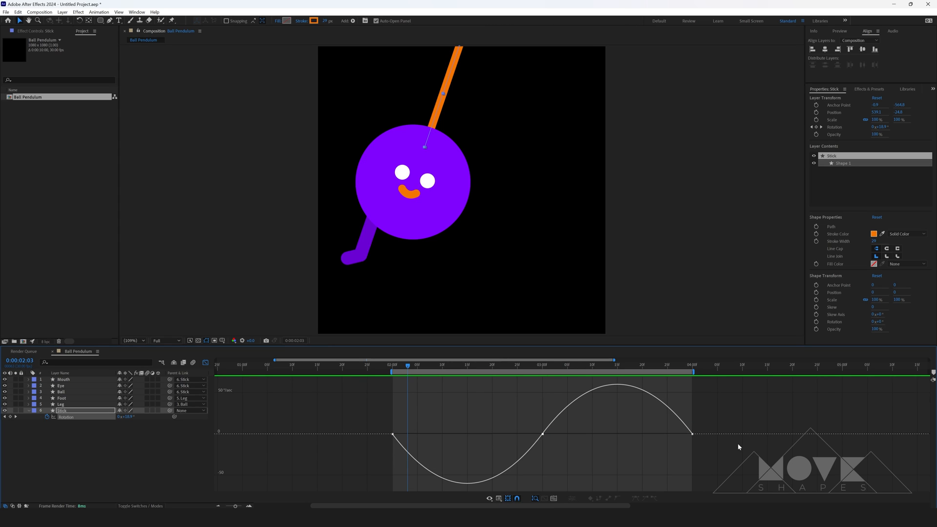
- Lengthen the ease handles of all Stick rotation keyframes, with incoming influence about 53%, and close the Graph Editor
drag(718, 459, 366, 421)
drag(419, 435, 429, 434)
drag(567, 434, 580, 434)
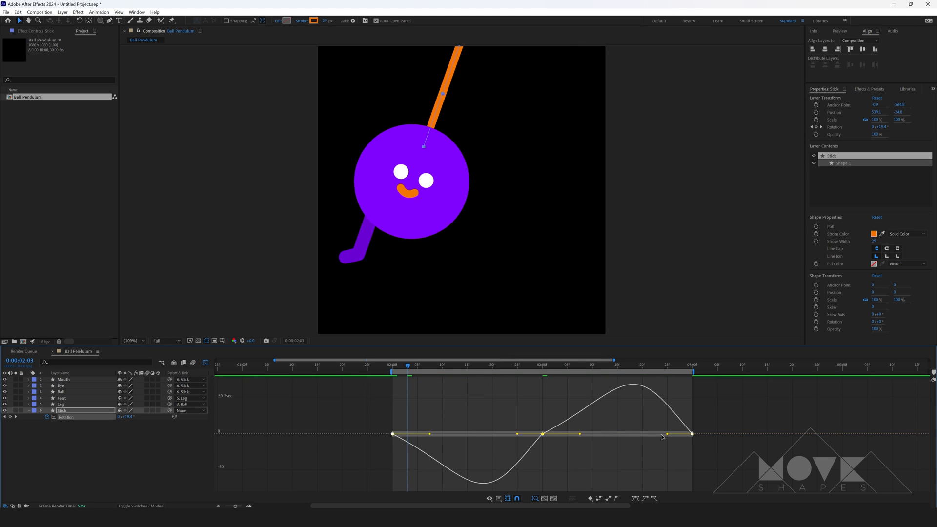
drag(667, 434, 655, 438)
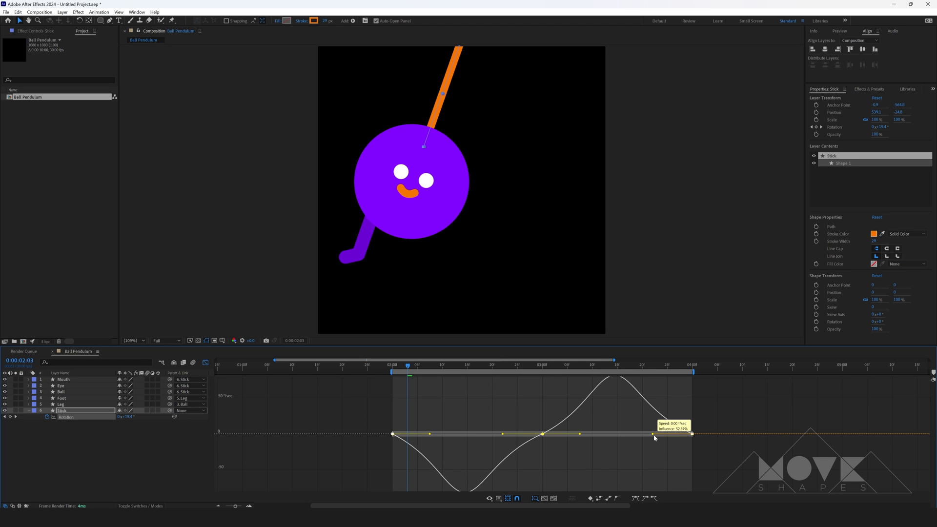
click(515, 446)
key(space)
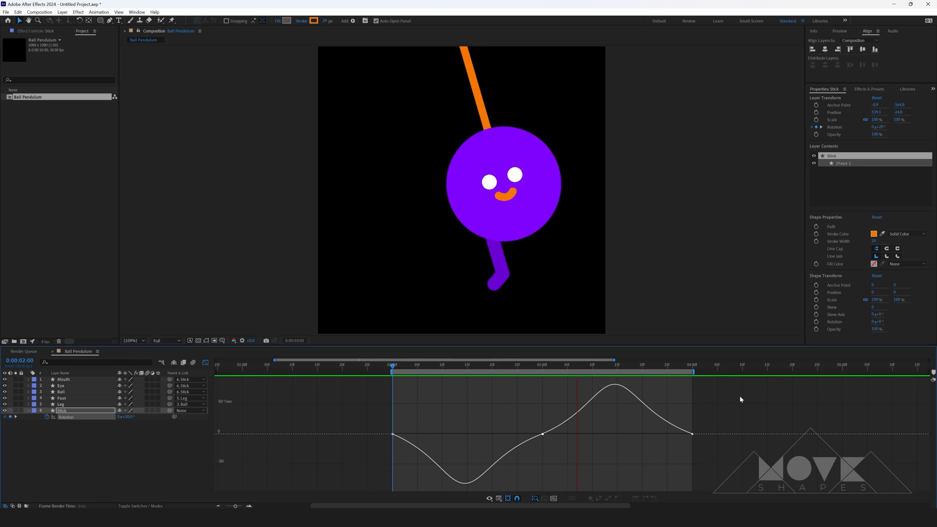
key(space)
click(204, 363)
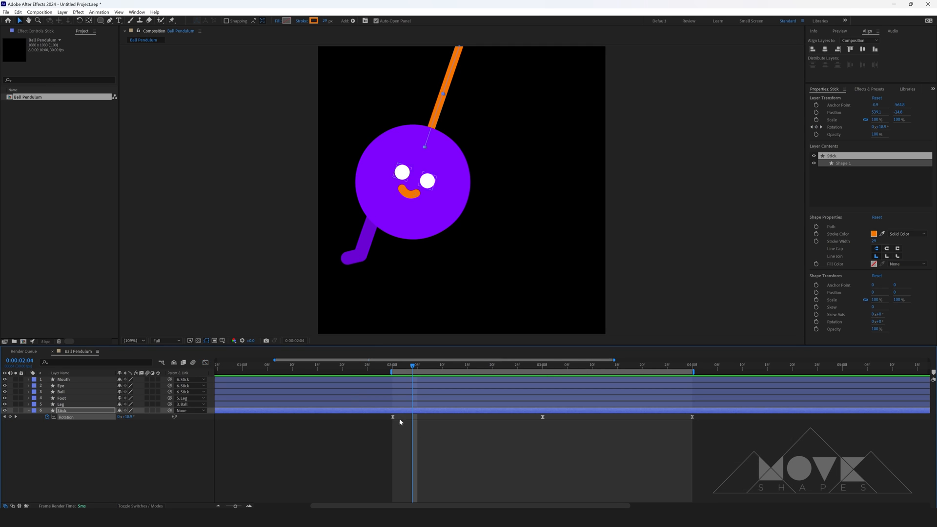
- Play back the pendulum swing from 0:00:02:00
click(389, 423)
drag(388, 367, 393, 369)
key(space)
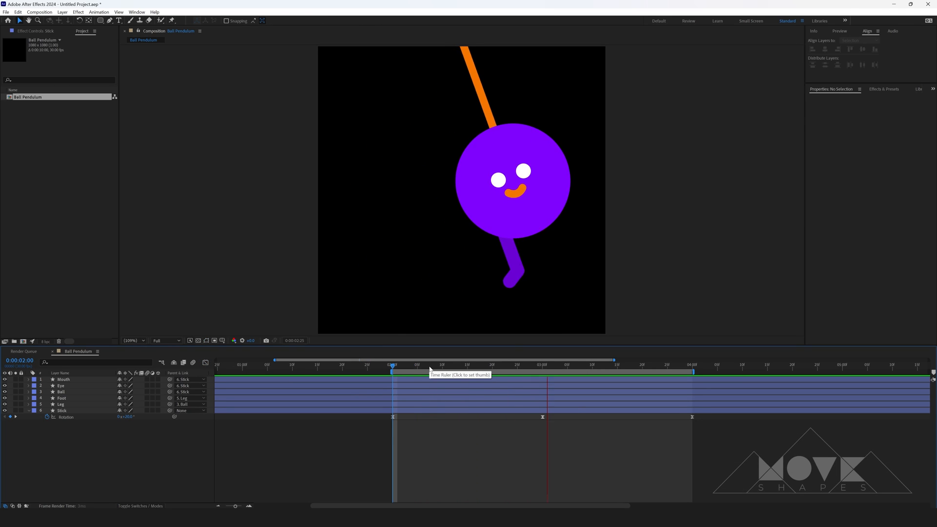
key(space)
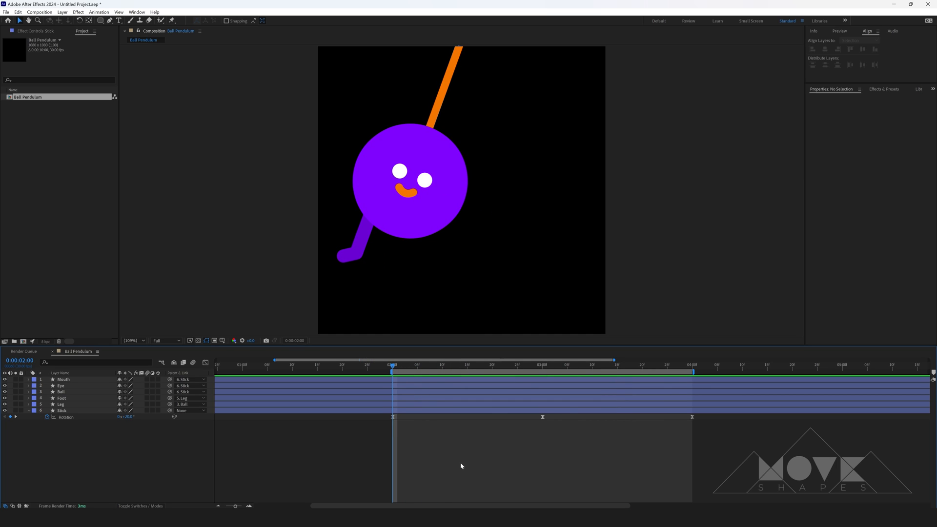
- Parent the Eye layer to the Mouth layer and select the Mouth layer
click(418, 188)
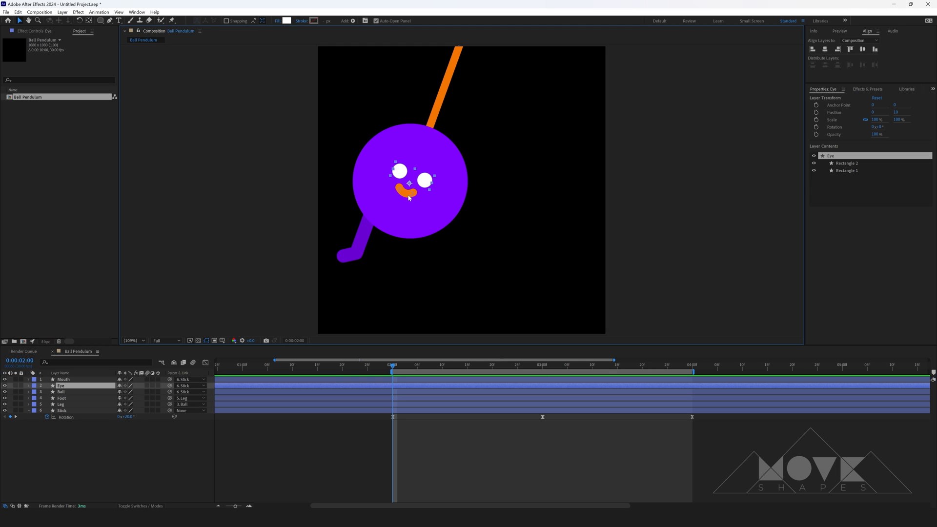
click(409, 197)
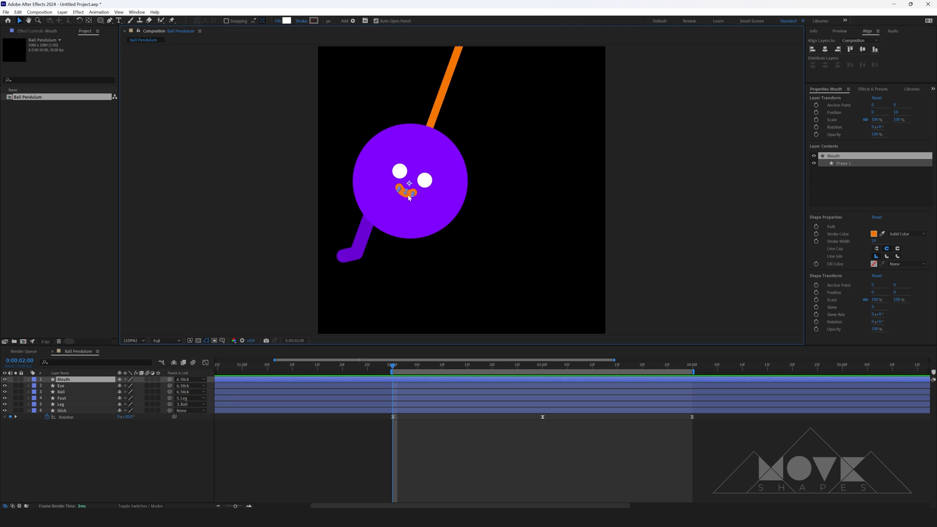
click(61, 386)
drag(170, 385, 69, 383)
click(68, 383)
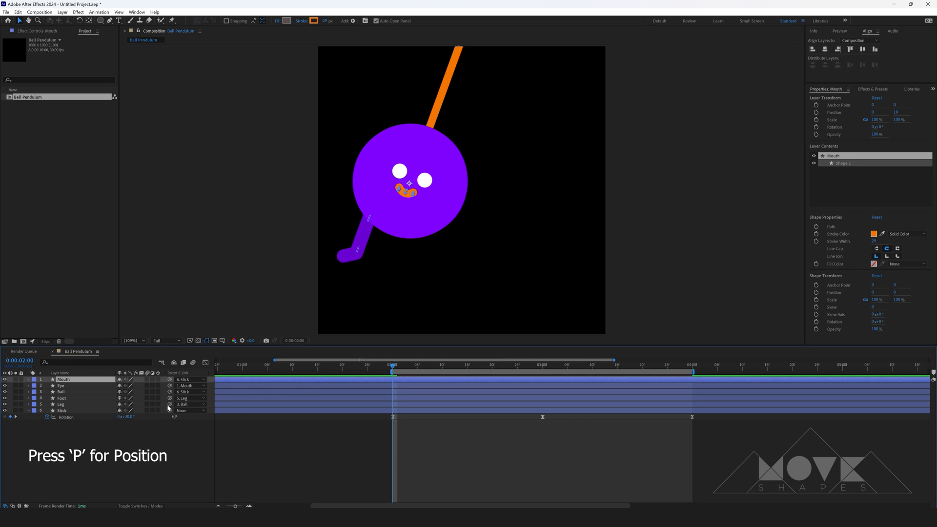
- Add a position keyframe to the Mouth layer at 0:00:02:00 with its X value set to -40
key(p)
click(49, 386)
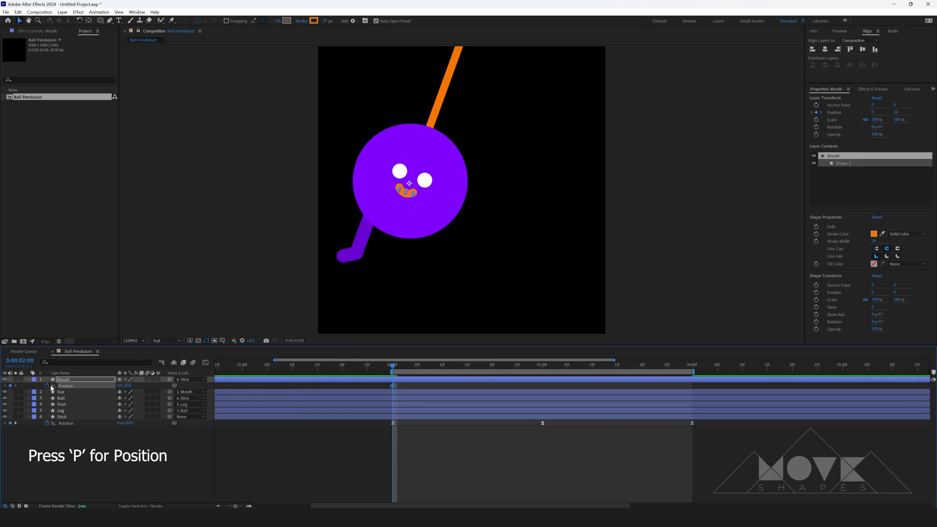
drag(120, 387, 102, 387)
click(121, 387)
key(Return)
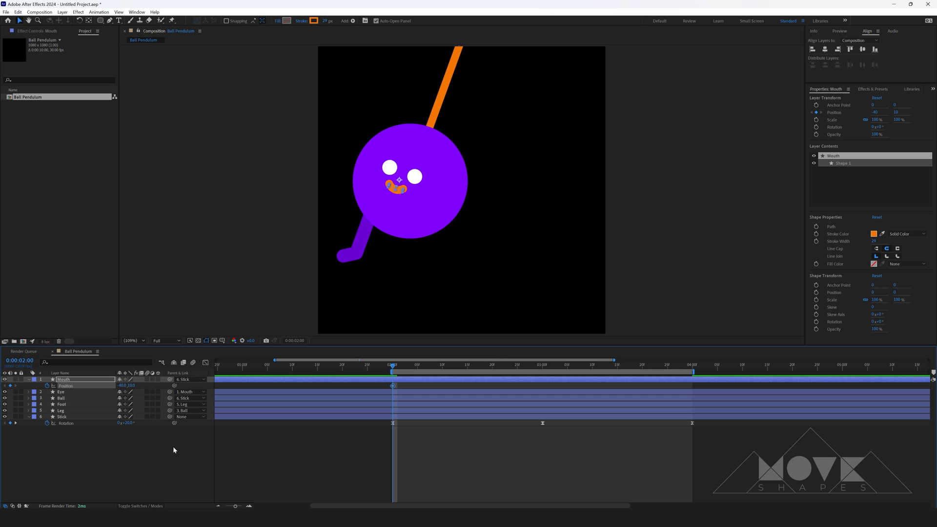
- Set the Mouth's X position to 40 at 0:00:03:00
drag(398, 370, 542, 370)
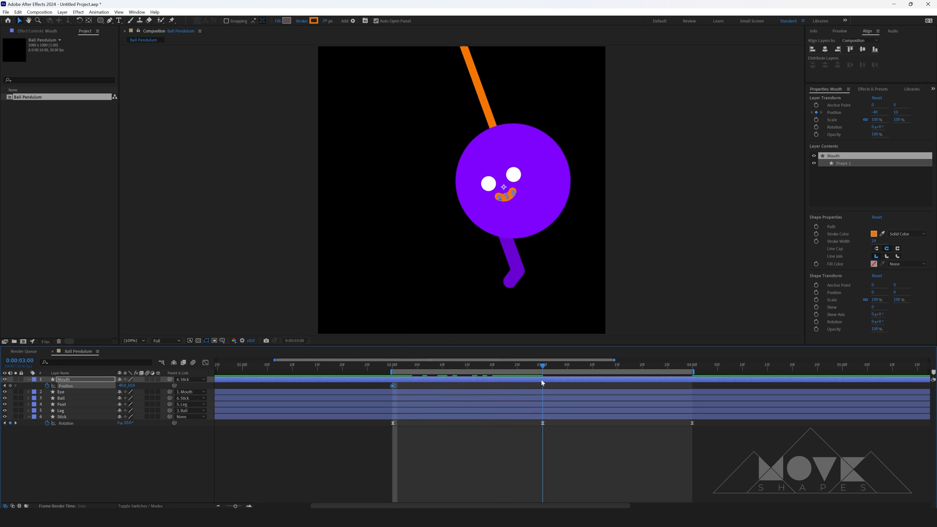
click(122, 386)
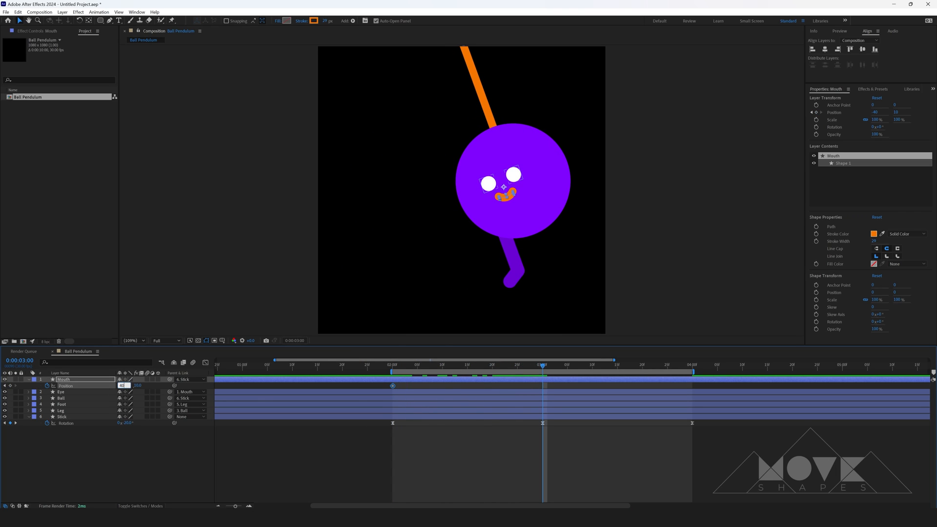
key(Return)
- Copy the Mouth's first position keyframe and paste it at 0:00:04:00
click(692, 367)
click(393, 386)
key(ctrl+c)
key(ctrl+v)
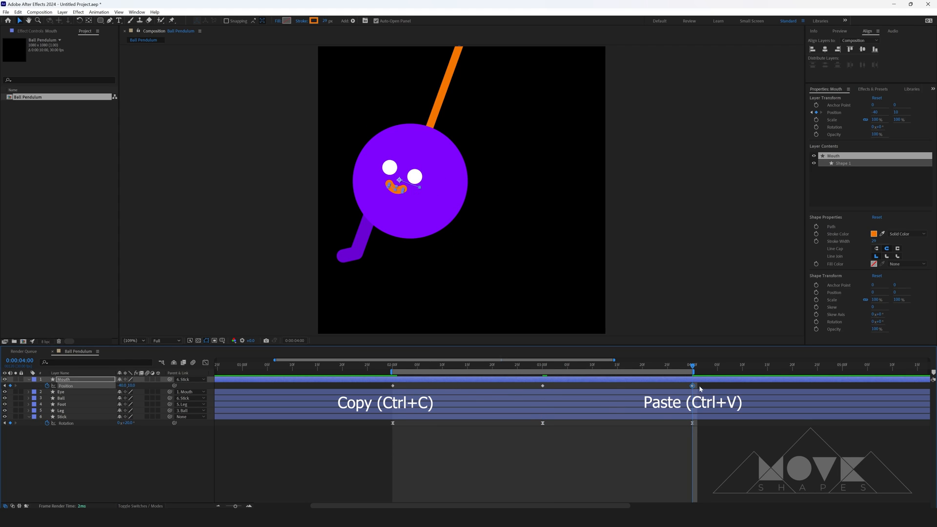
- Apply Easy Ease to the Mouth's three position keyframes and return the playhead to 0:00:02:00
right_click(392, 385)
mouse_move(446, 501)
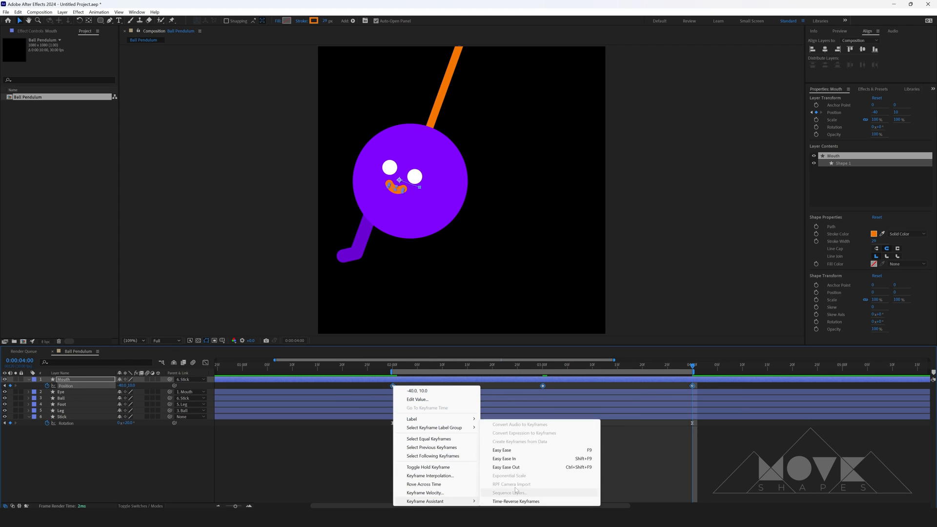
click(517, 451)
click(482, 464)
click(397, 366)
key(Page_Up)
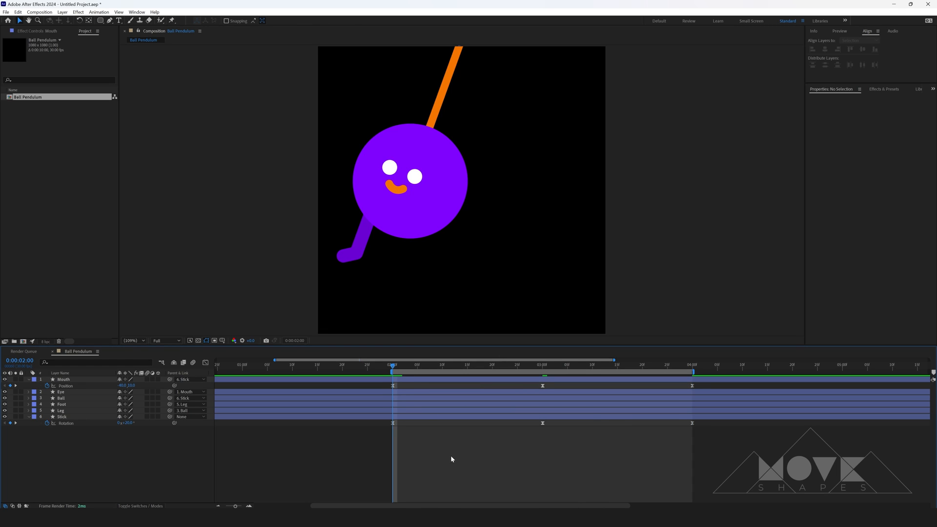
- Preview the swing, and add a rotation keyframe to the Leg layer at 0:00:02:00
key(space)
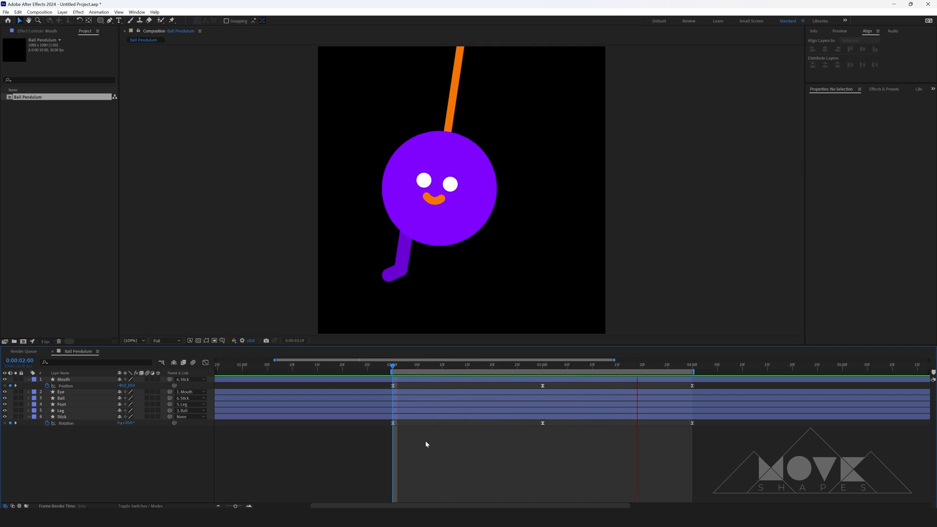
drag(414, 366, 393, 377)
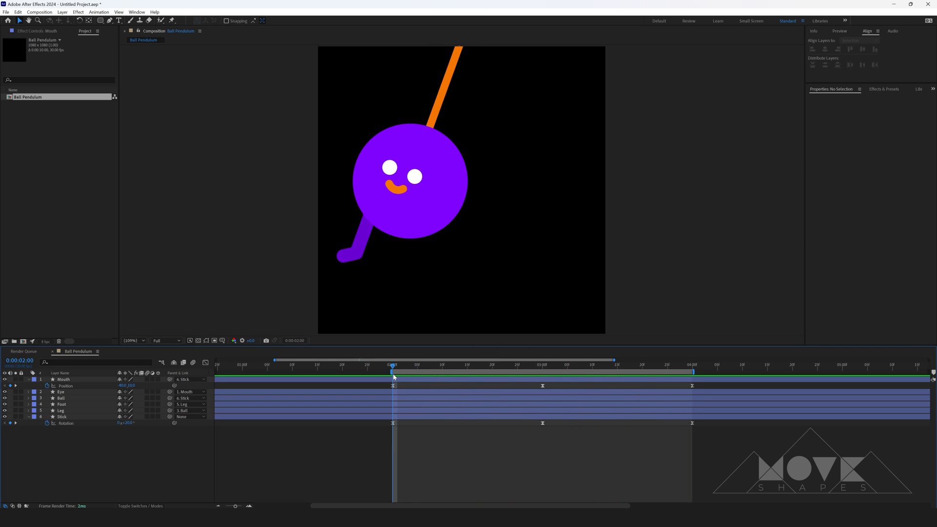
click(361, 237)
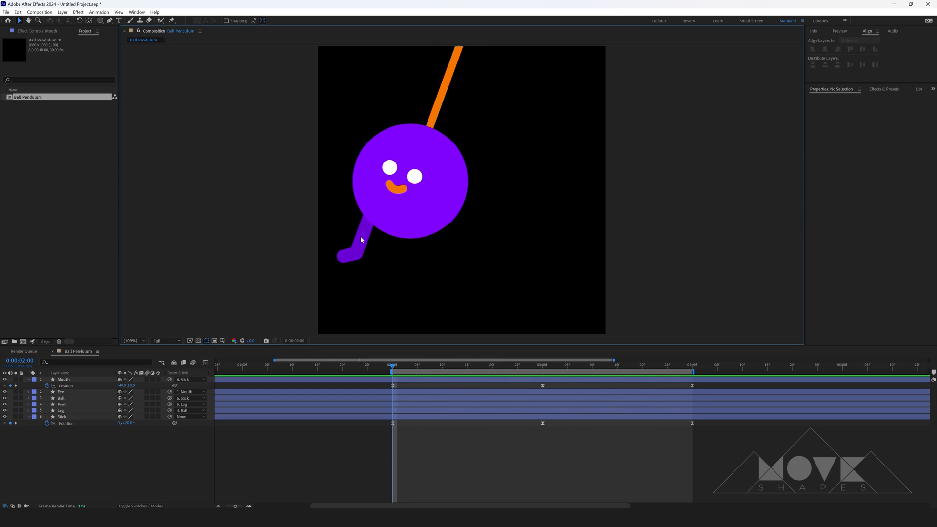
click(365, 240)
click(84, 436)
click(63, 411)
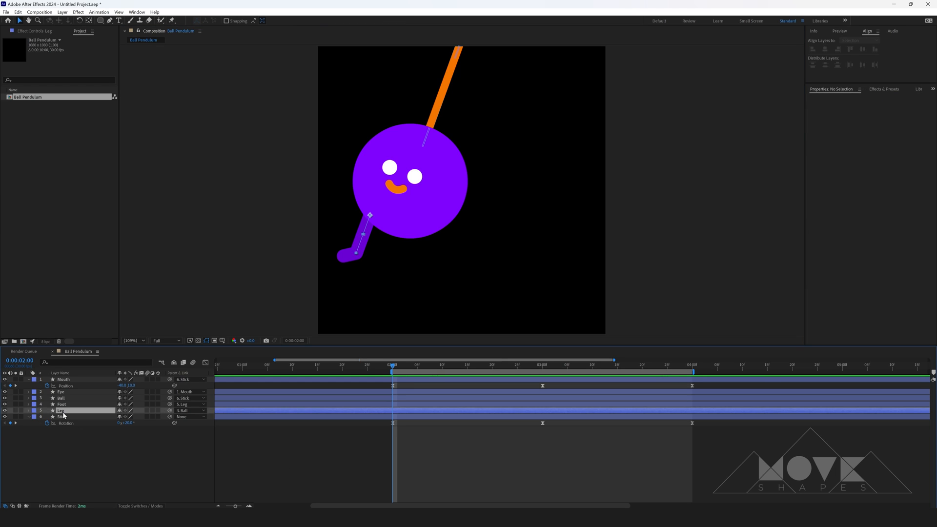
key(r)
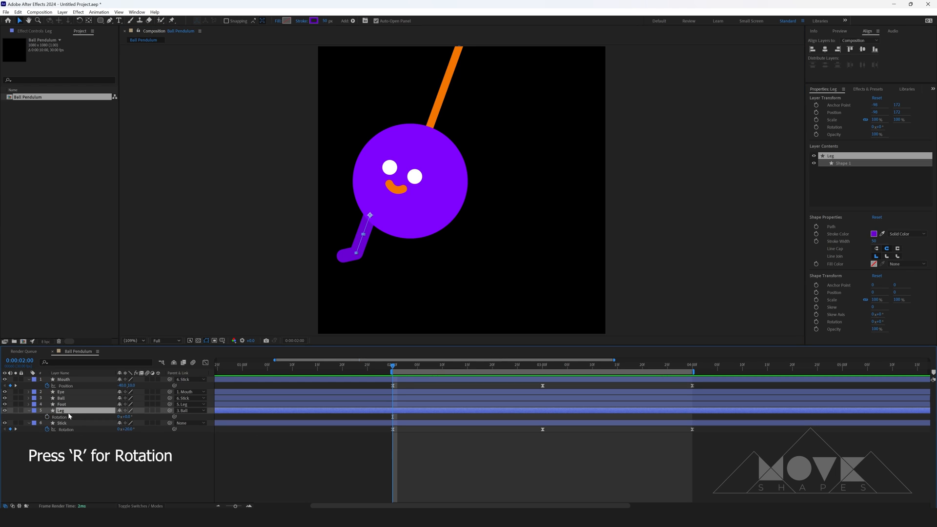
click(47, 417)
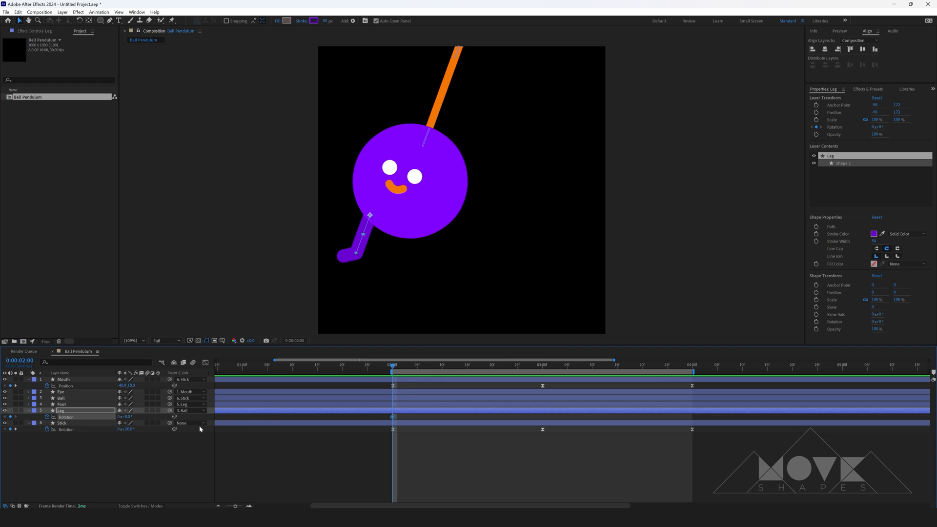
- Set the Leg's rotation to 30° at 0:00:02:00
drag(118, 417, 115, 418)
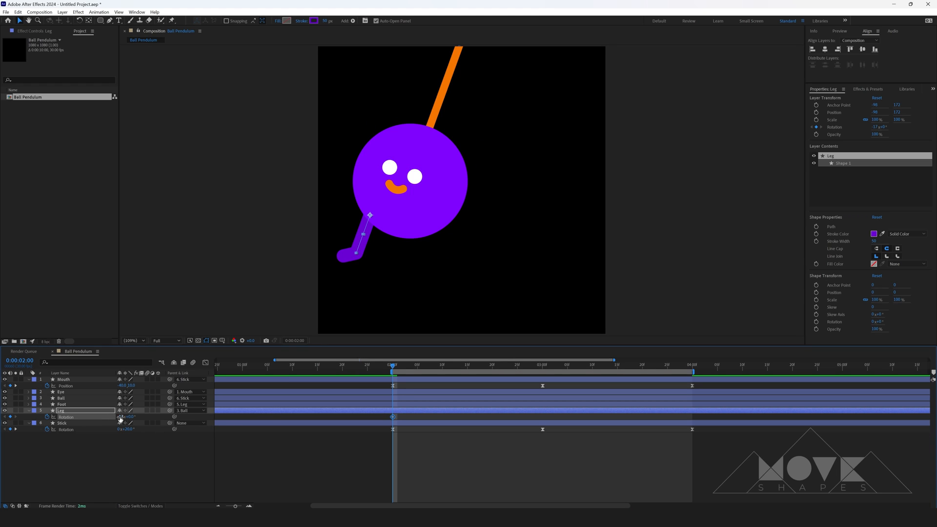
click(137, 436)
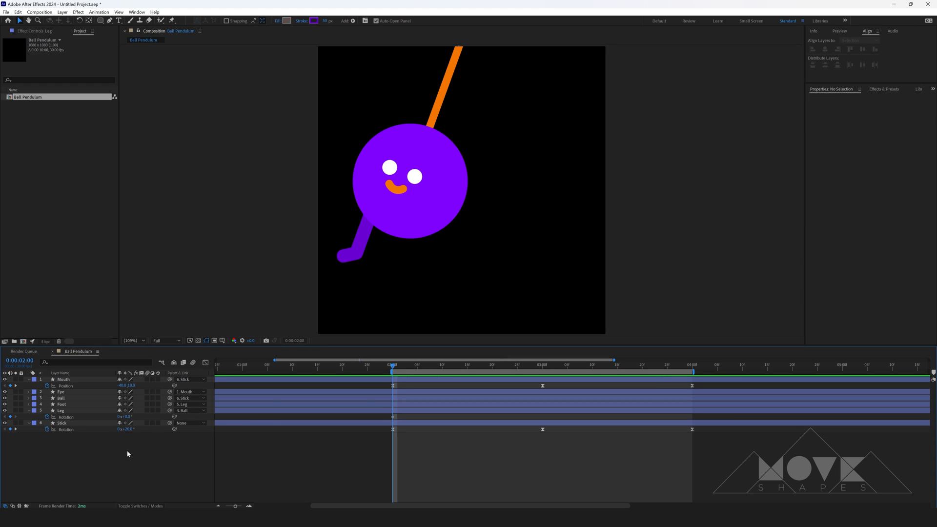
click(361, 412)
drag(125, 417, 129, 418)
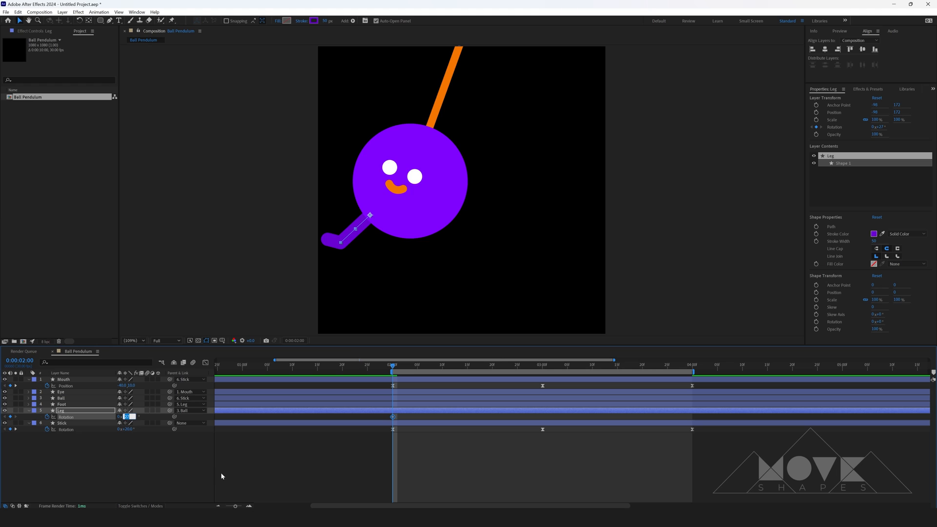
text(30)
key(Return)
- Set the Leg's rotation to -30° at 0:00:03:00
drag(392, 370, 543, 370)
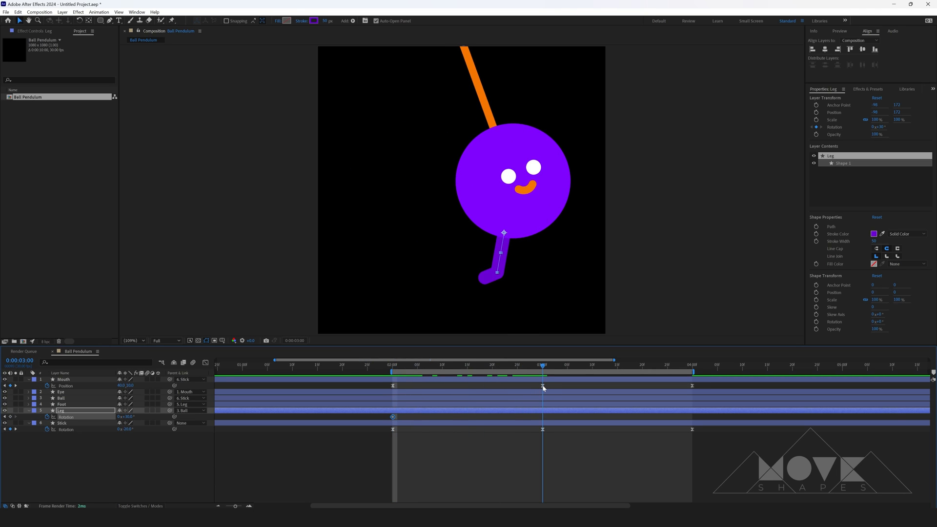
drag(129, 417, 111, 423)
click(126, 417)
text(3)
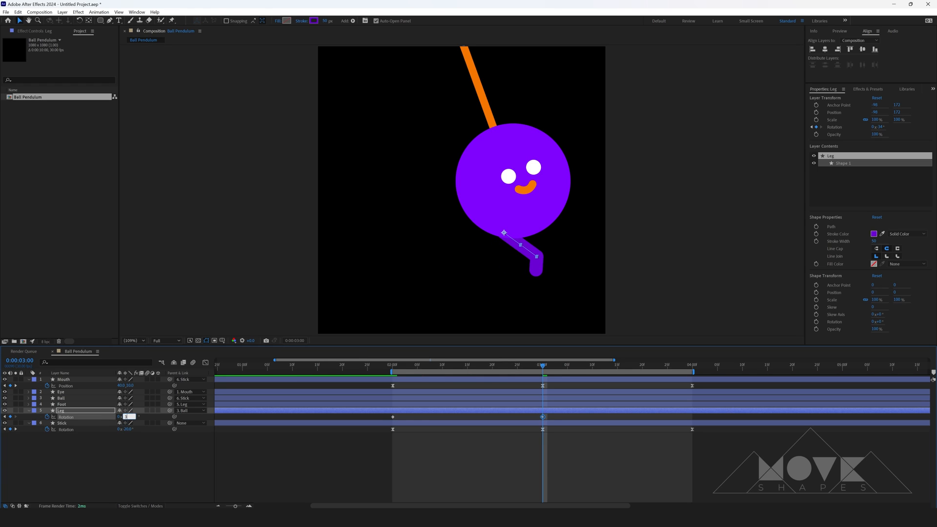
text(0)
key(Return)
key(BackSpace)
text(-30)
key(Return)
click(504, 460)
- Copy the Leg's first rotation keyframe and paste it at 0:00:04:00
drag(541, 367, 691, 400)
click(392, 417)
key(ctrl+c)
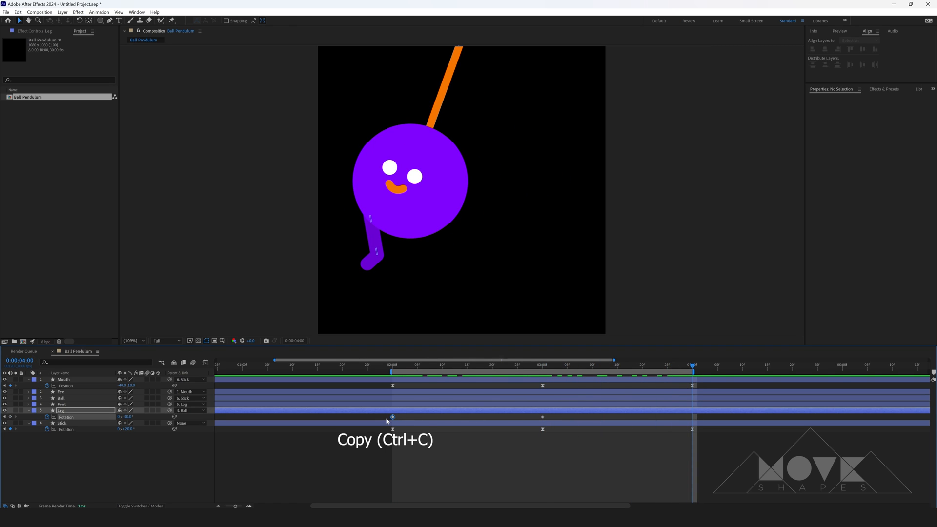
key(ctrl+v)
key(ctrl+v)
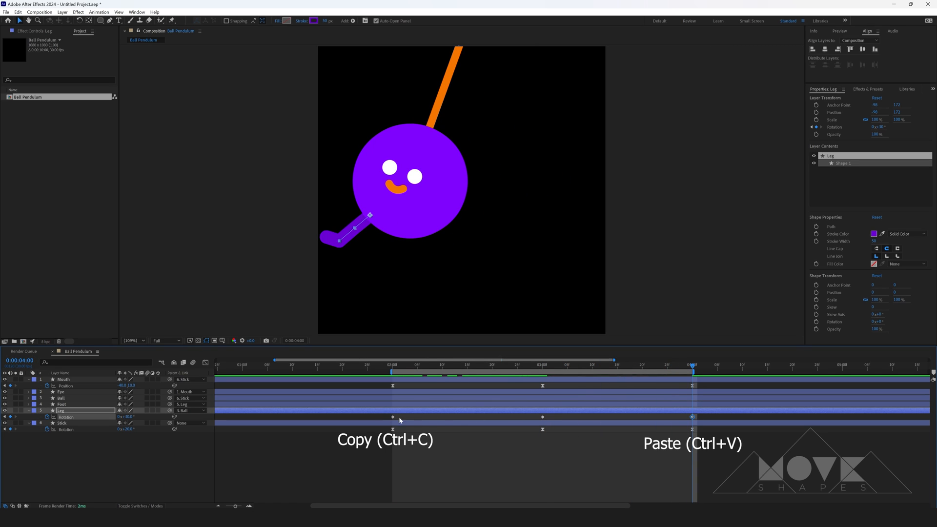
click(554, 461)
- Reveal the Foot layer's rotation and add a rotation keyframe for it at 0:00:02:00
click(678, 412)
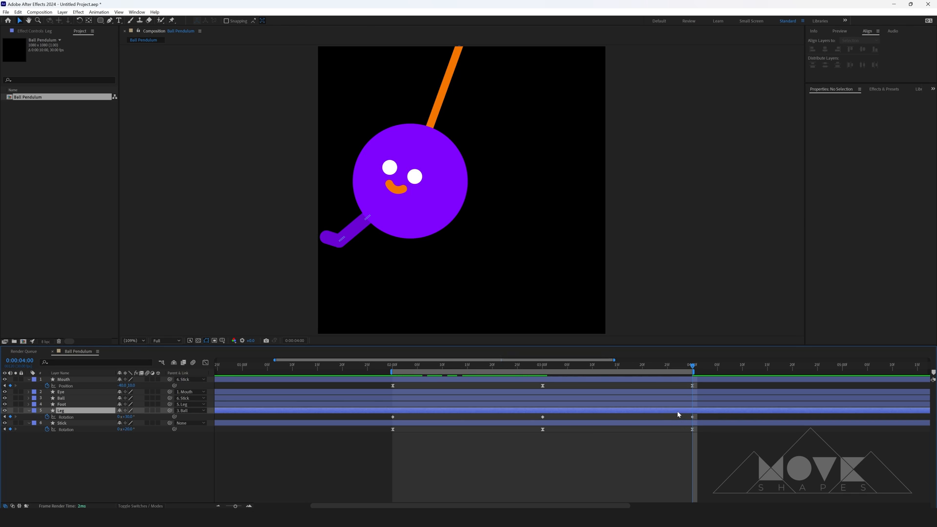
click(459, 406)
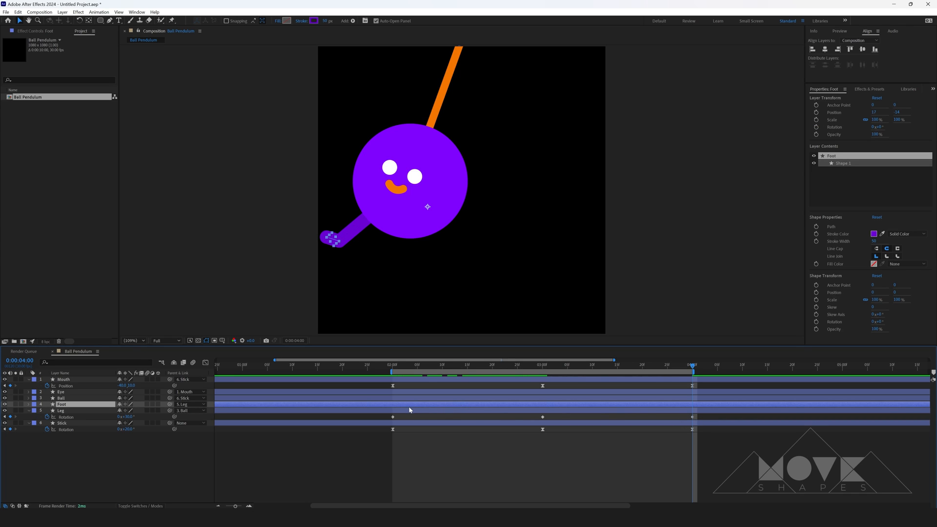
key(r)
click(399, 370)
click(411, 461)
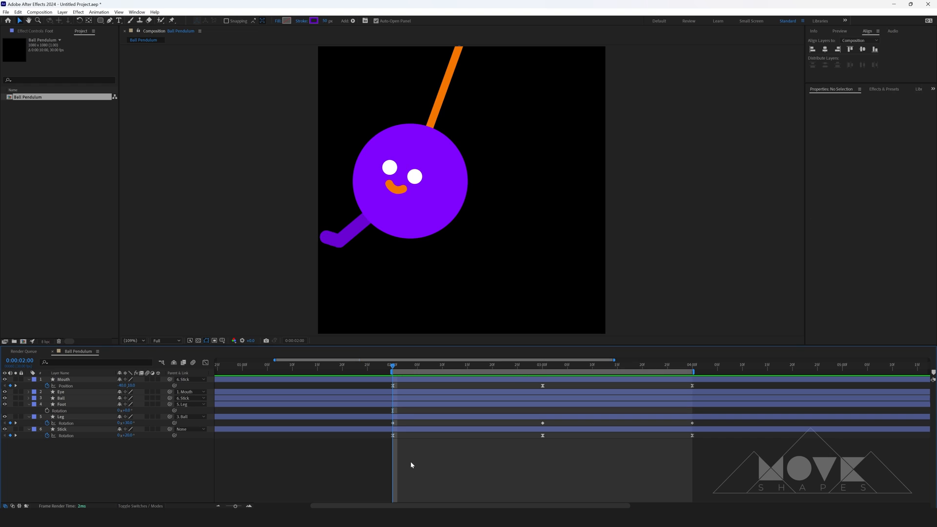
click(48, 411)
drag(127, 411, 148, 411)
key(ctrl+z)
- Move the Foot layer's anchor point to the ankle, where the foot meets the leg, and fit the composition in view
click(397, 409)
click(386, 404)
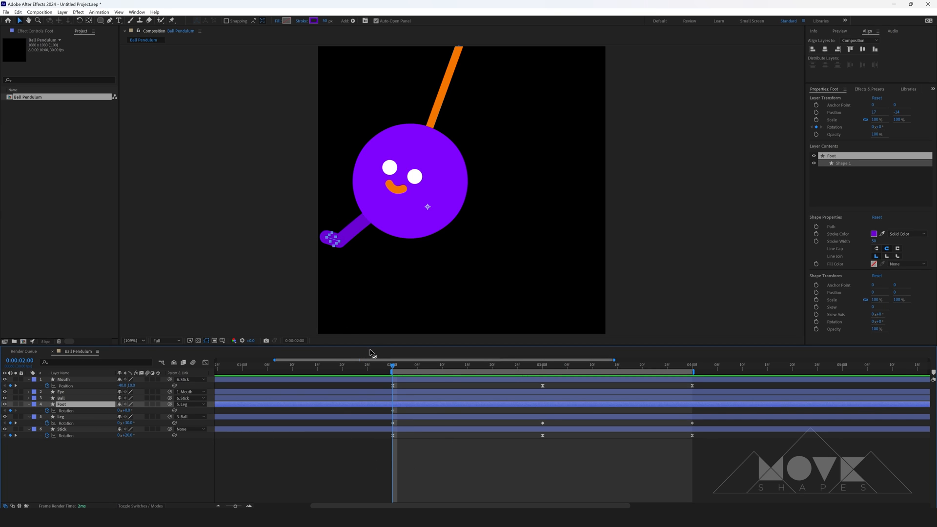
click(89, 21)
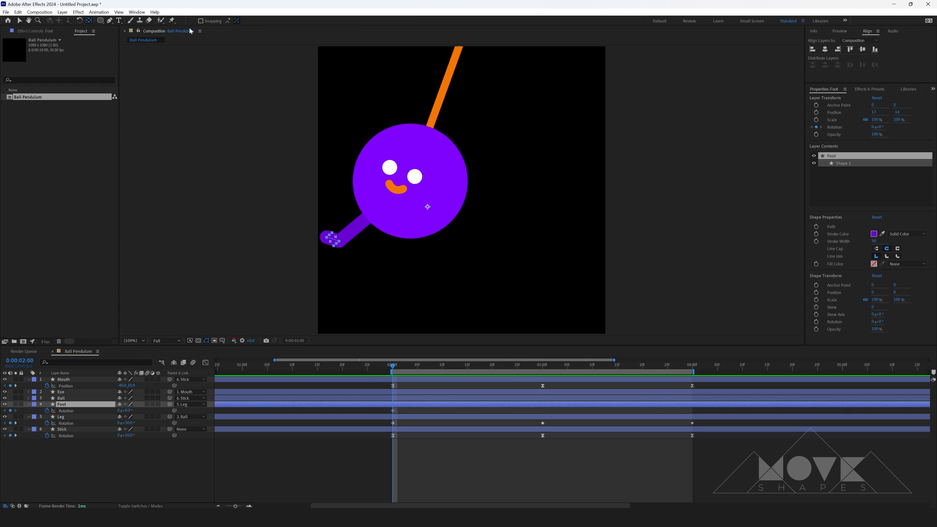
scroll(427, 254, up, 4)
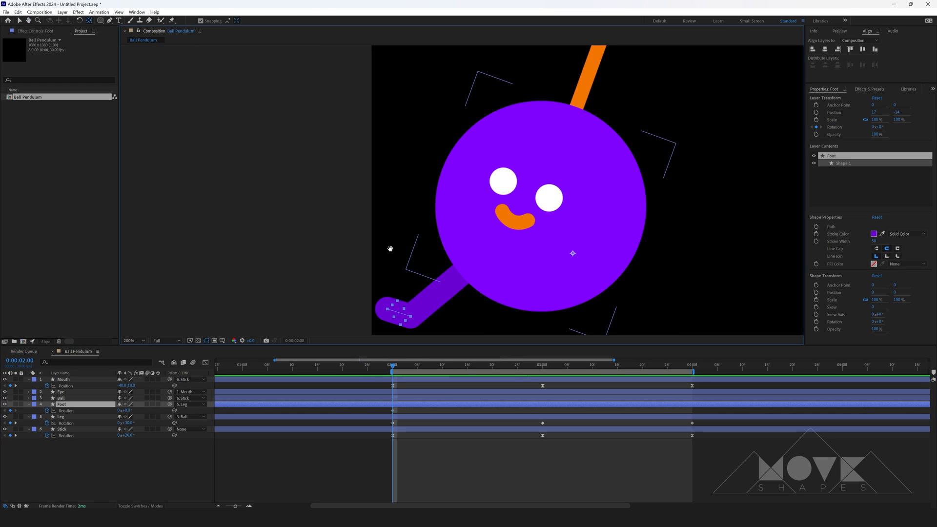
drag(582, 186, 420, 248)
click(19, 22)
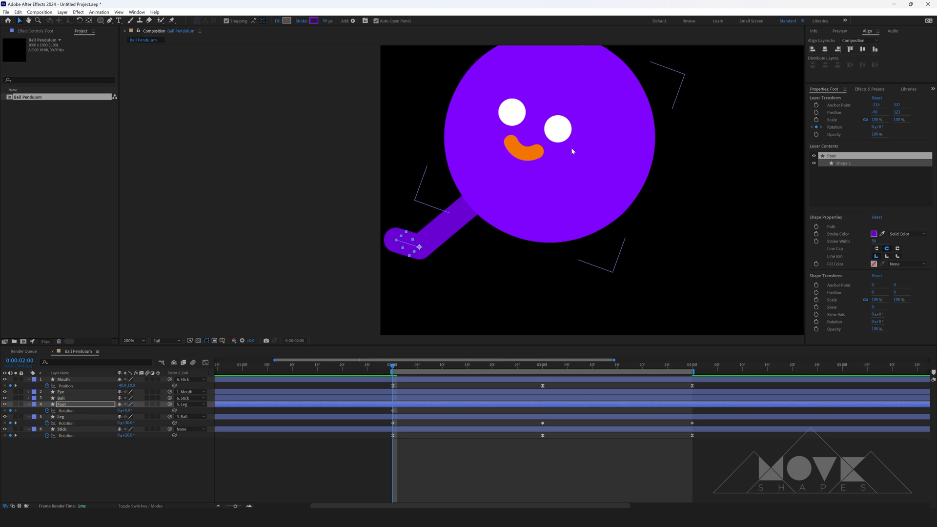
key(comma)
click(135, 341)
click(133, 348)
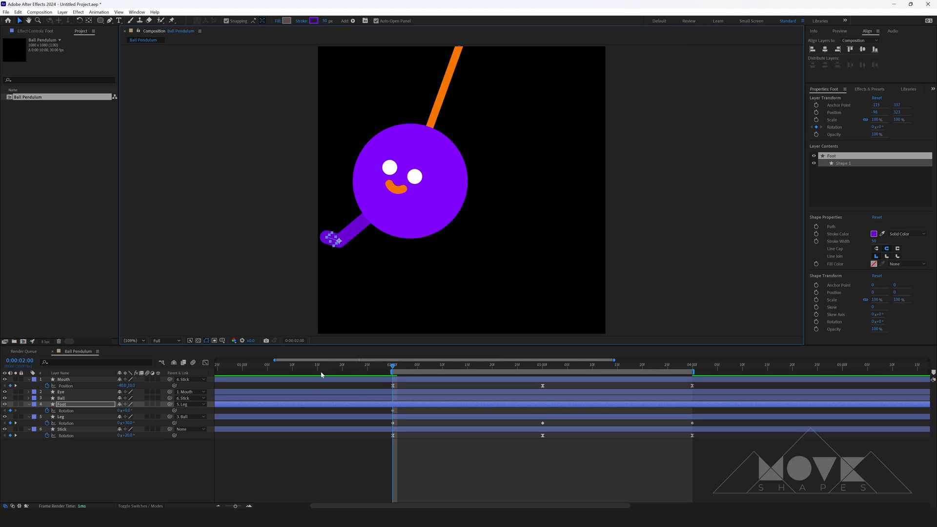
- Set the Foot's rotation to 24° at 0:00:02:00 and -24° at 0:00:03:00
click(411, 438)
mouse_move(128, 411)
mouse_down()
mouse_move(140, 411)
mouse_move(130, 413)
mouse_up()
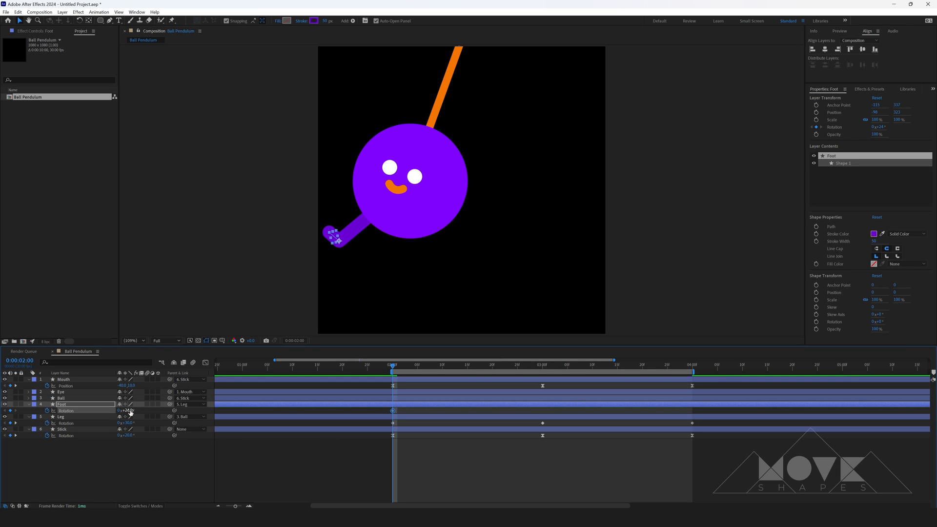
drag(393, 366, 543, 383)
text(-24)
key(Return)
- Copy the Foot's first rotation keyframe to 0:00:04:00 and apply Easy Ease to all Foot and Leg rotation keyframes
drag(682, 368, 694, 373)
click(393, 411)
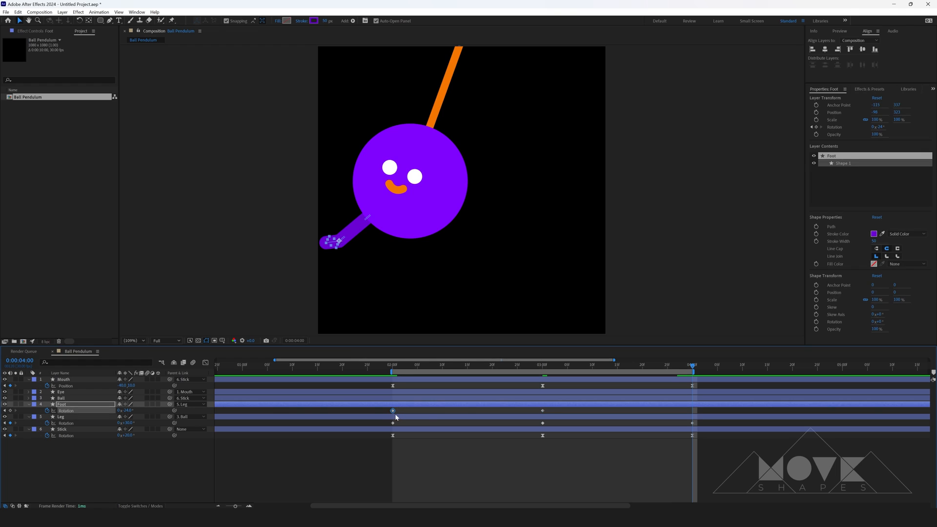
drag(699, 414, 389, 427)
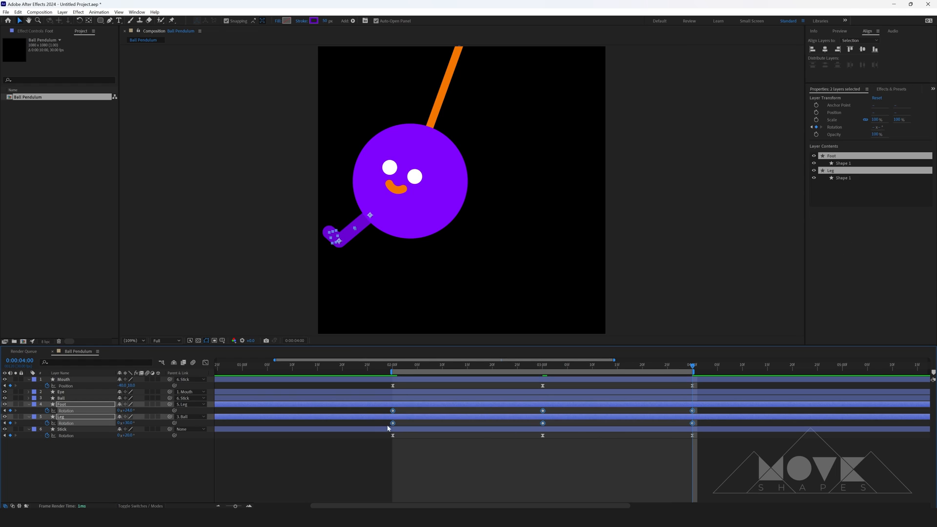
right_click(393, 423)
mouse_move(424, 418)
click(535, 446)
click(411, 420)
- Preview the pendulum animation from 0:00:02:00
drag(388, 369, 393, 369)
key(space)
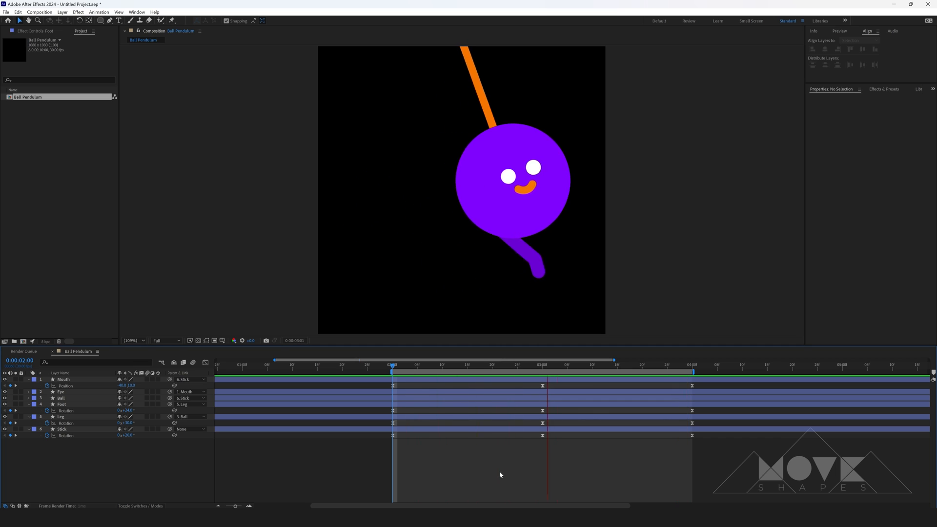
key(space)
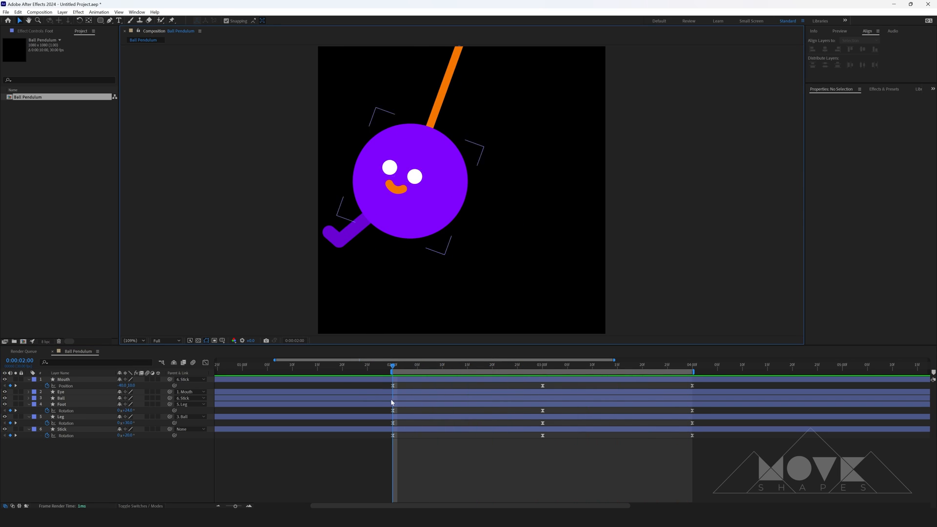
- Collapse the Foot and Mouth layers, and add a keyframe to the Leg's Path 1 shape path at 0:00:02:00
click(28, 404)
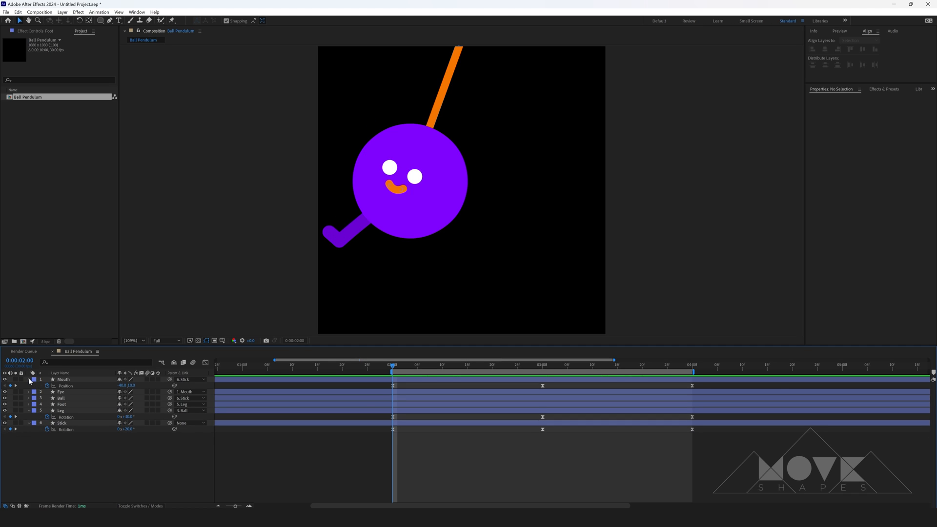
click(29, 379)
click(393, 406)
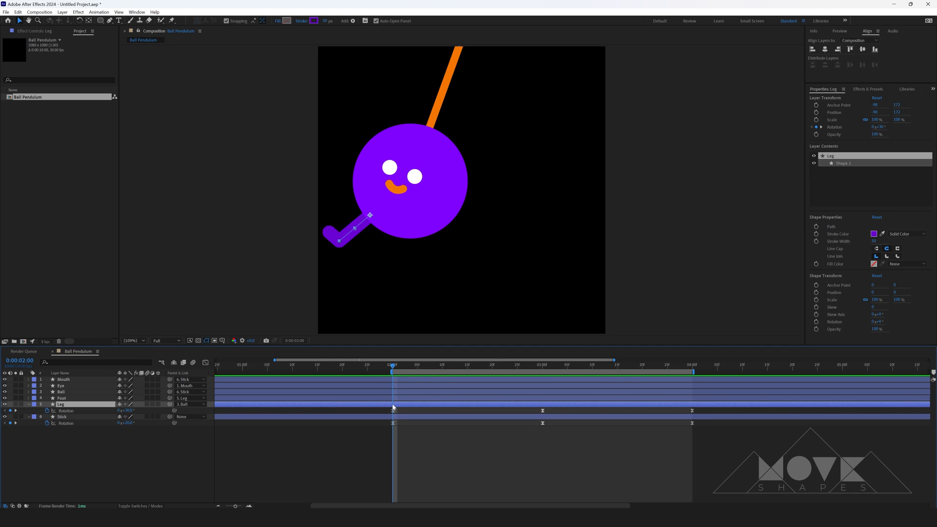
click(29, 404)
click(35, 417)
click(35, 411)
click(42, 417)
click(48, 423)
click(60, 429)
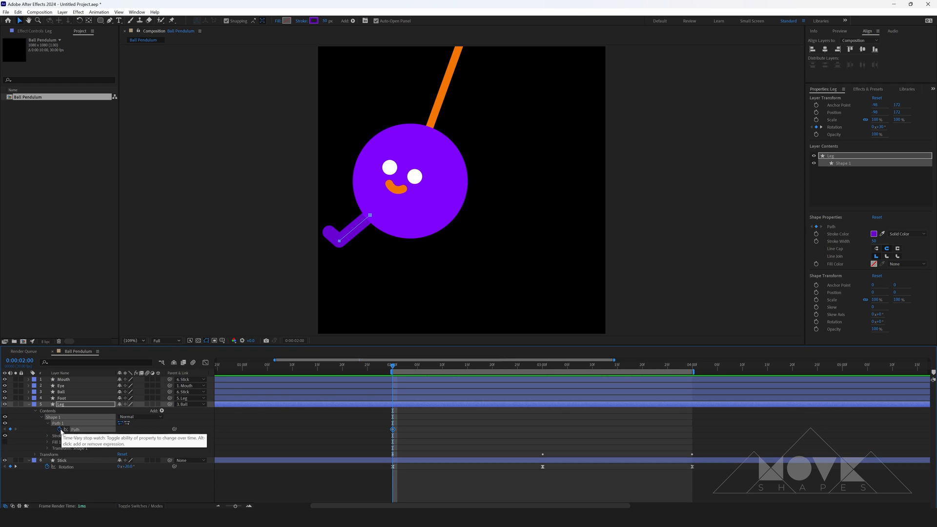
- Bend the leg into a curve at 0:00:02:00 by pulling a handle from its upper vertex with the Convert Vertex tool
click(371, 217)
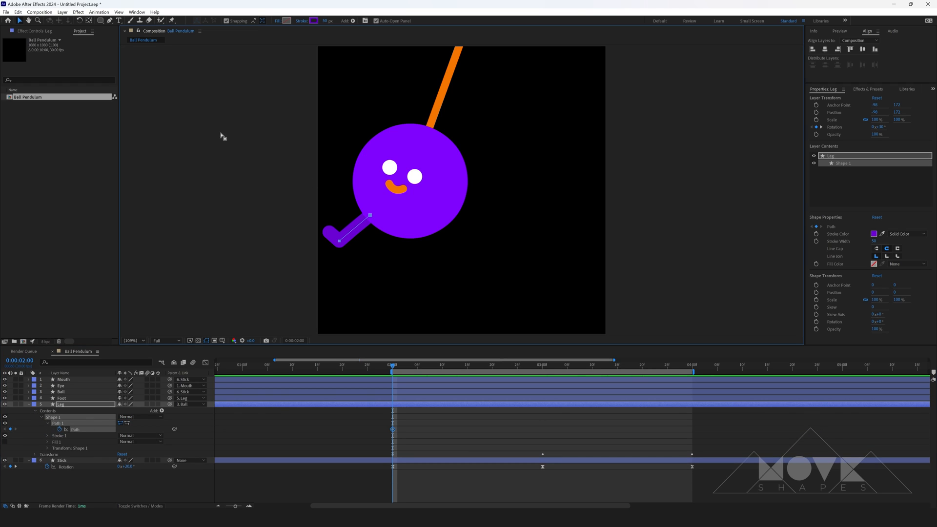
drag(110, 20, 133, 45)
click(370, 216)
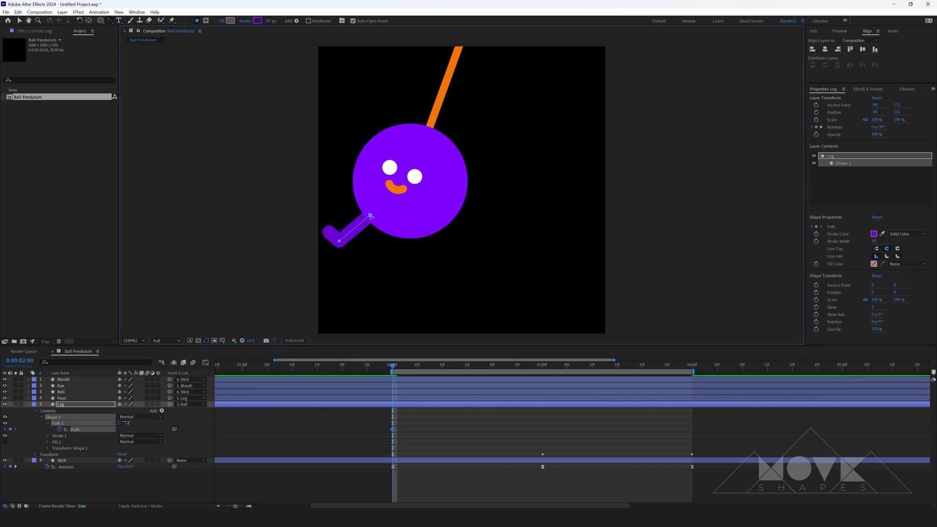
drag(370, 217, 363, 218)
click(20, 22)
click(435, 485)
- Show only the Leg's keyframed properties and swing the upper vertex handle to bend the leg the opposite way at 0:00:03:00
click(397, 428)
key(u)
drag(393, 366, 542, 381)
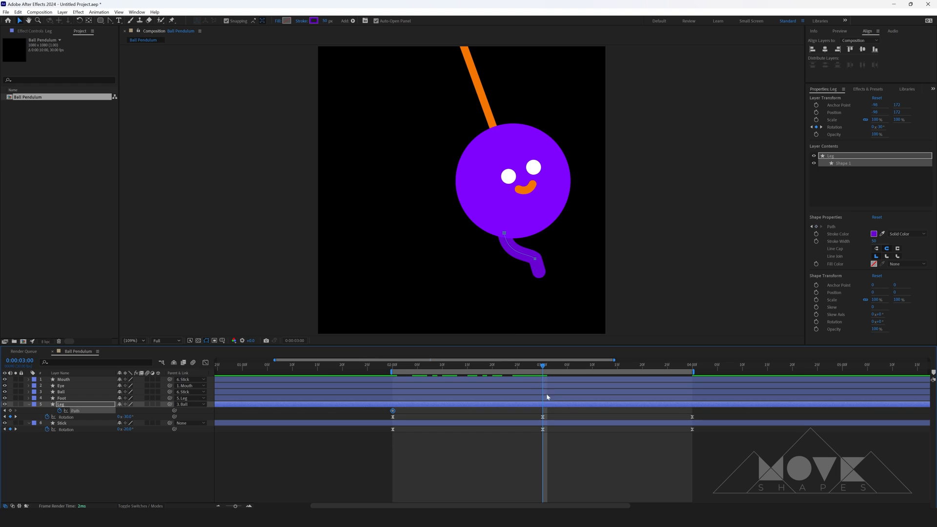
click(513, 241)
drag(507, 258, 535, 247)
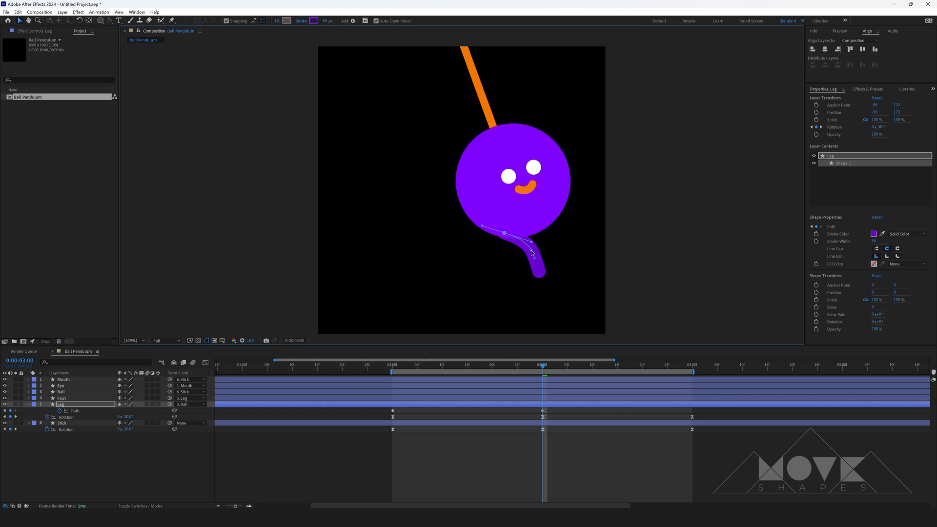
click(545, 447)
- Copy the Leg's first path keyframe and paste it at 0:00:04:00
drag(543, 366, 692, 384)
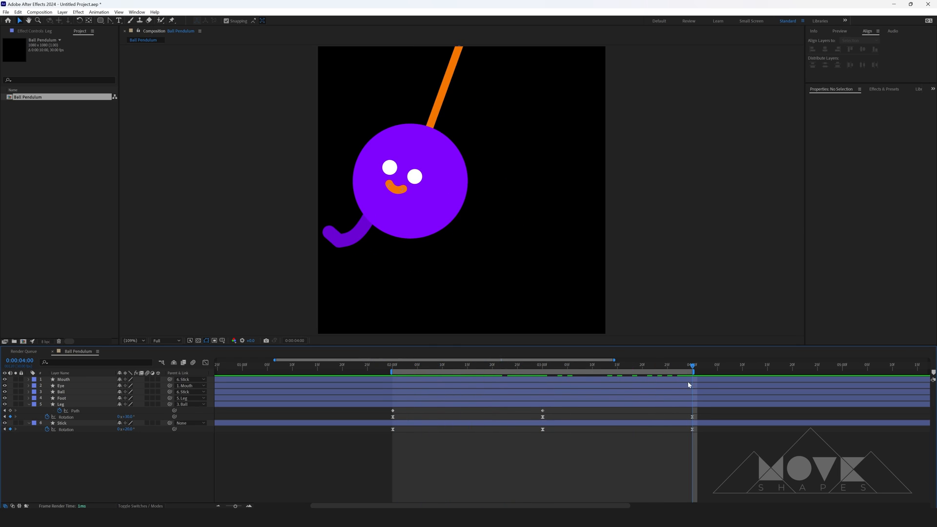
click(393, 410)
key(ctrl+c)
key(ctrl+v)
- Apply Easy Ease to all of the Leg's Path keyframes and preview the swing from 0:00:02:00
drag(386, 415, 698, 418)
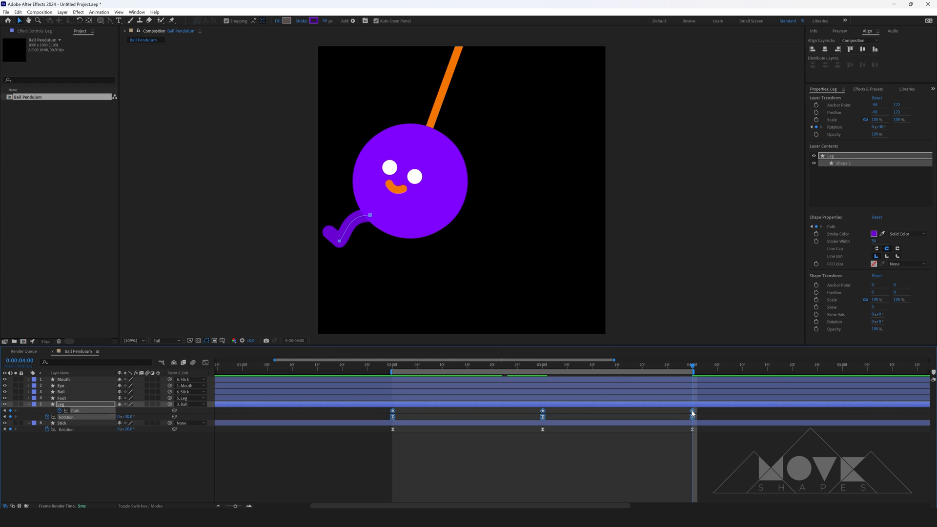
right_click(692, 412)
mouse_move(705, 410)
click(801, 422)
click(733, 450)
click(393, 372)
key(space)
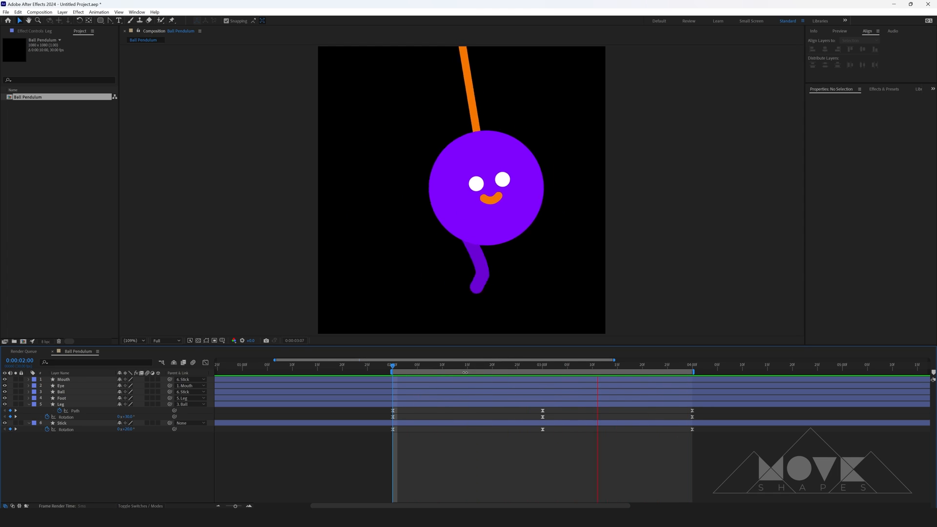
click(425, 373)
drag(425, 373, 394, 376)
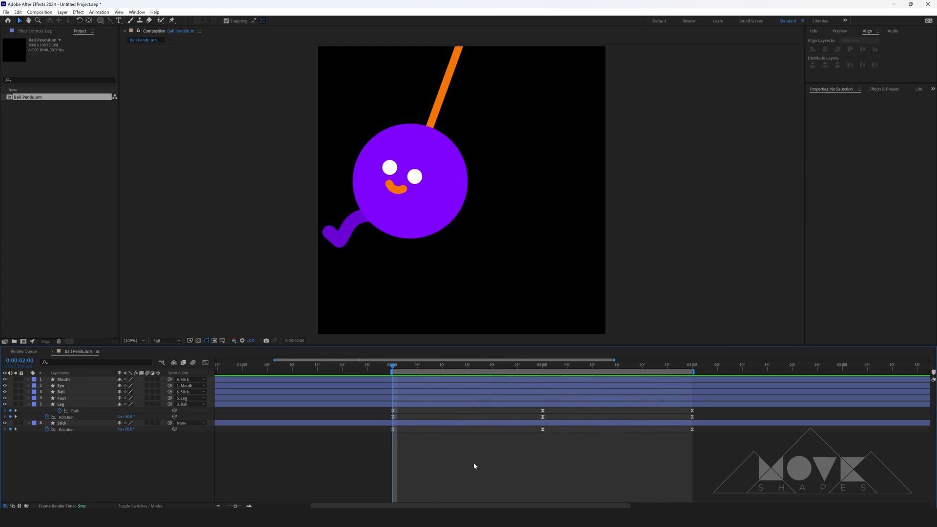
- Reveal the Mouth layer's Position keyframes and play back the animation briefly
click(398, 423)
click(419, 453)
click(61, 386)
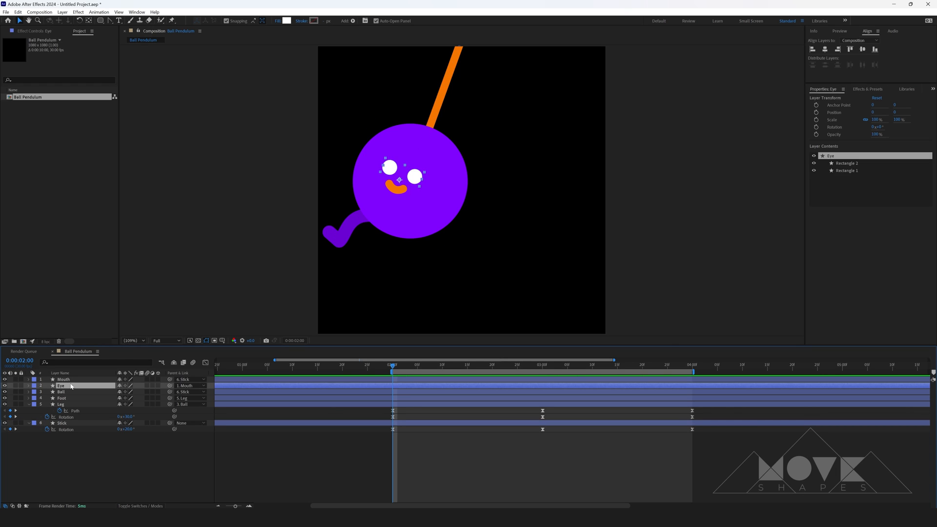
click(405, 382)
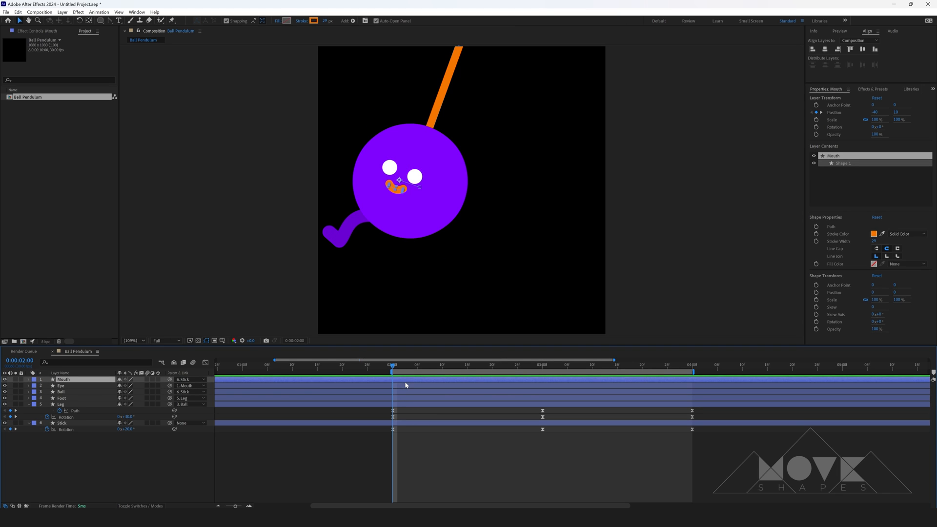
key(p)
key(F2)
key(space)
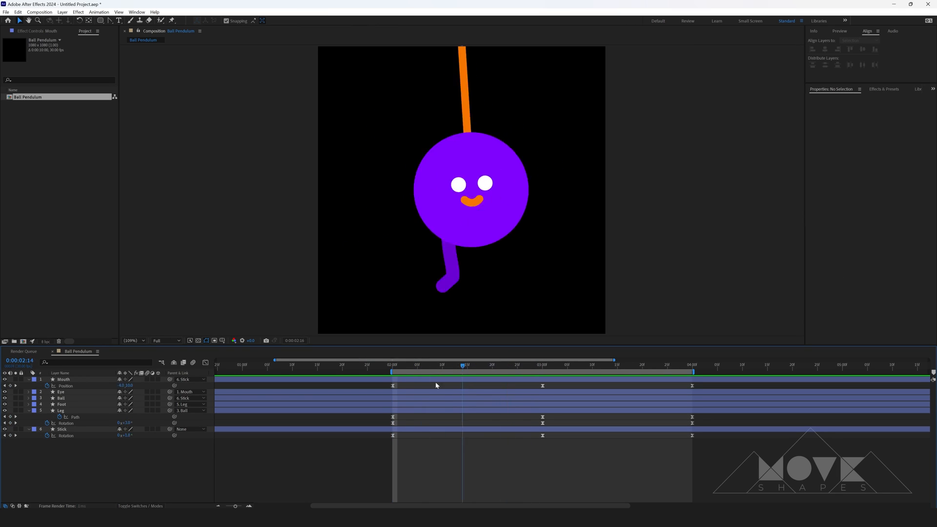
key(space)
- Shift all three Mouth Position keyframes so the first one sits at 0:00:02:15, and preview the animation
drag(425, 369, 467, 371)
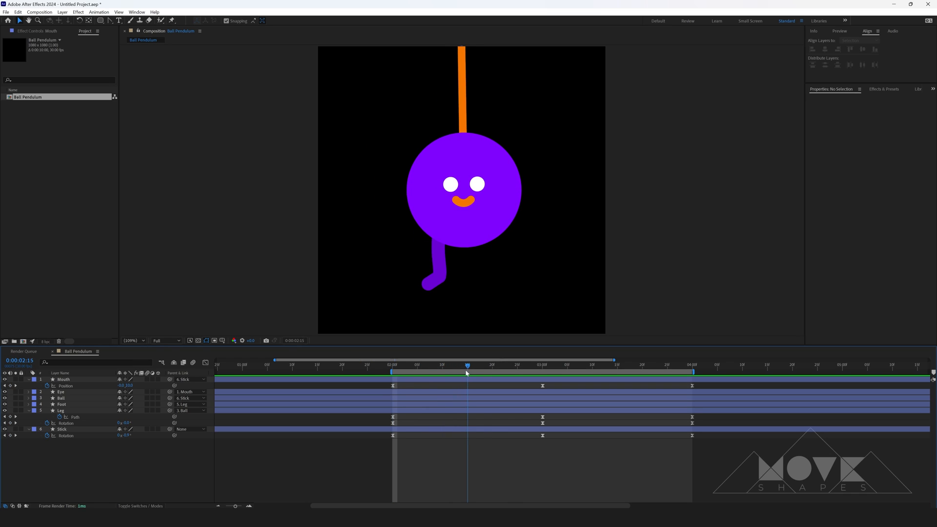
drag(383, 383, 700, 390)
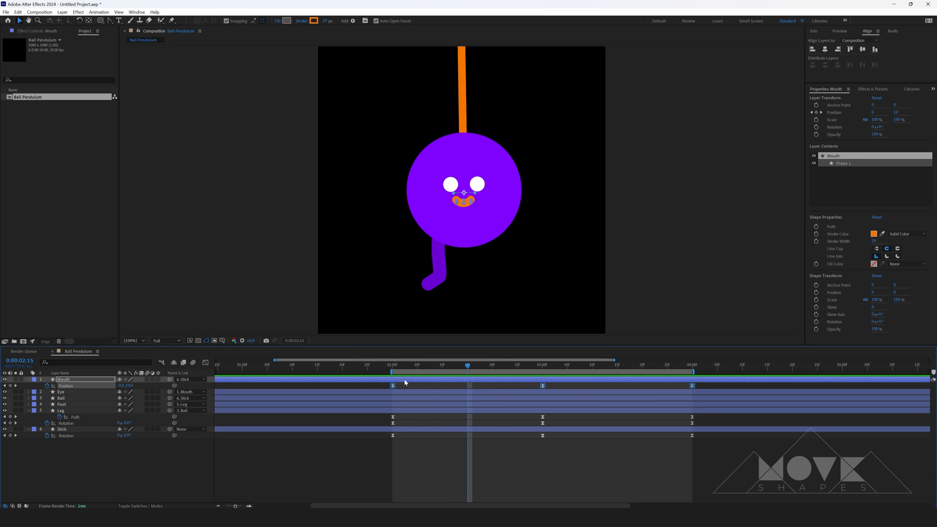
mouse_move(393, 386)
mouse_down()
mouse_move(472, 389)
mouse_move(393, 375)
mouse_up()
click(463, 384)
key(space)
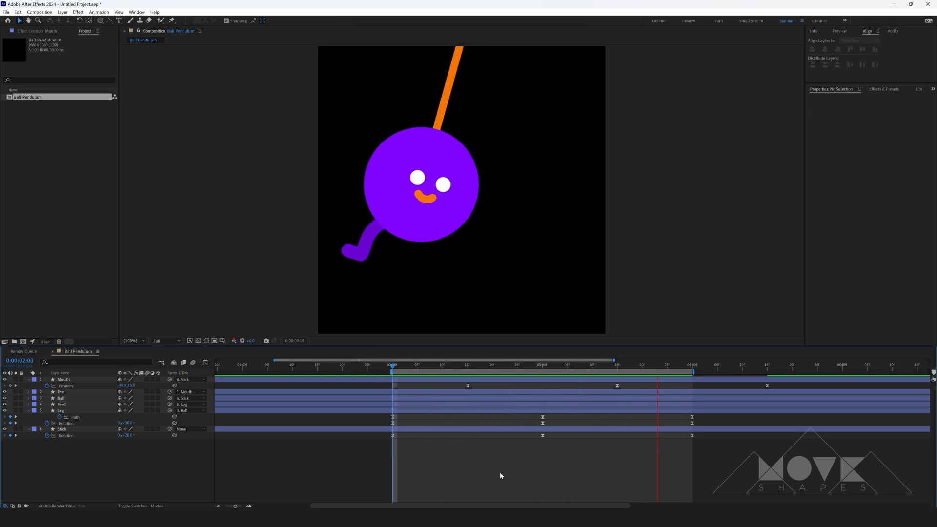
key(space)
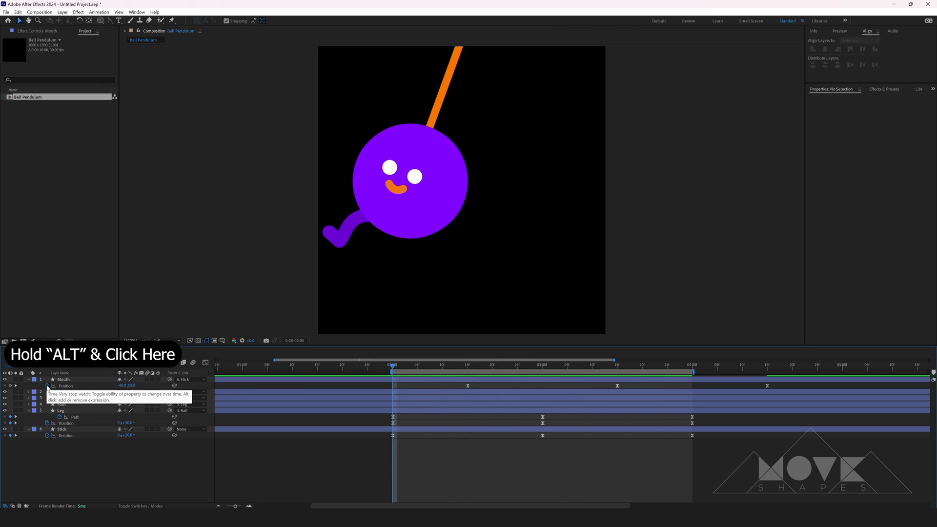
- Add a loopIn() expression to the Mouth's Position property and preview the loop
alt+click(47, 386)
text(loopIn)
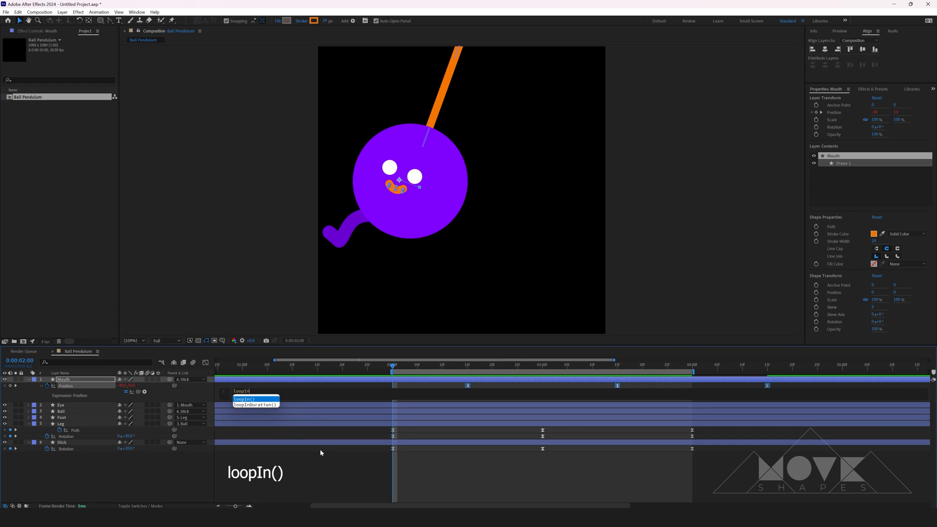
key(Return)
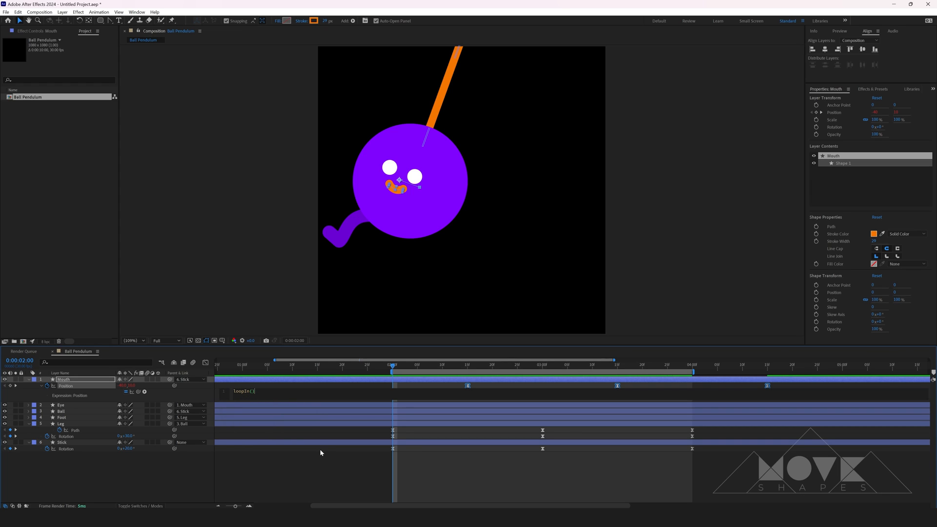
click(458, 468)
key(space)
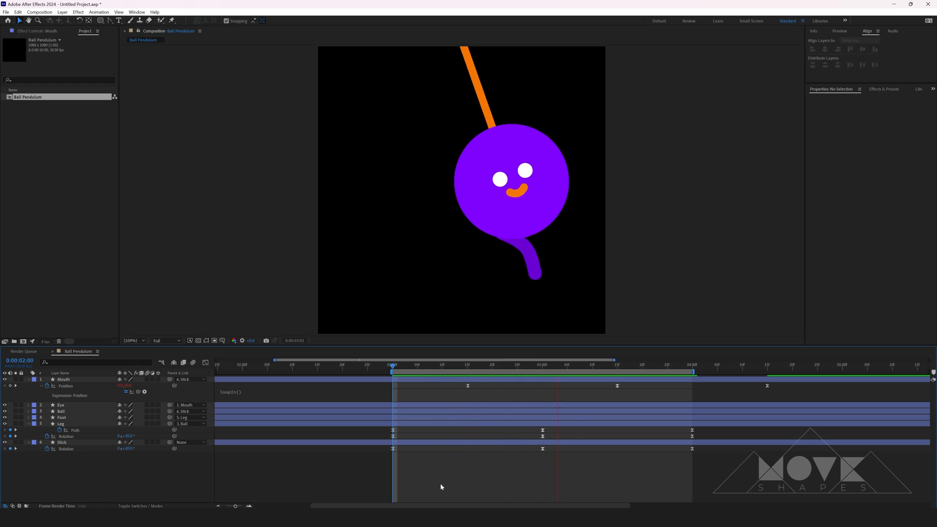
click(394, 374)
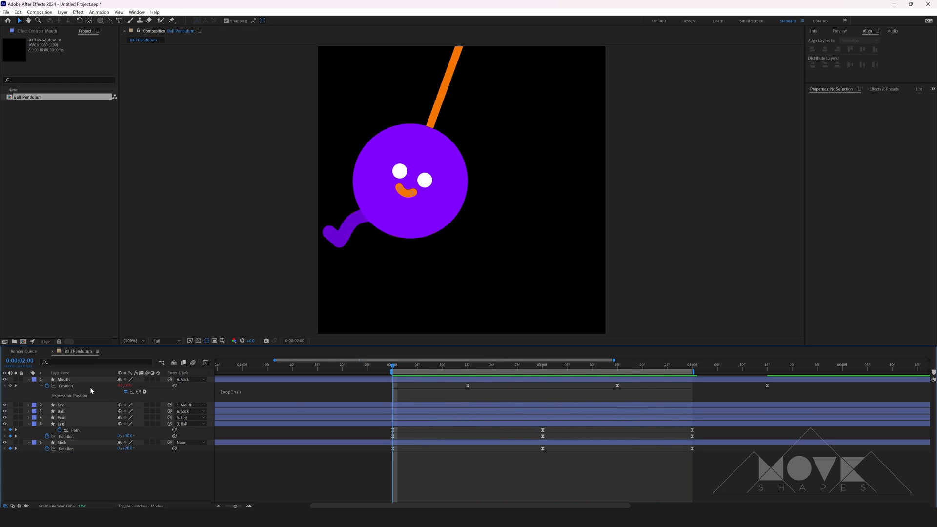
- Collapse the Mouth layer and shift all of the Leg's Rotation keyframes so the first one sits at 0:00:02:15
click(28, 379)
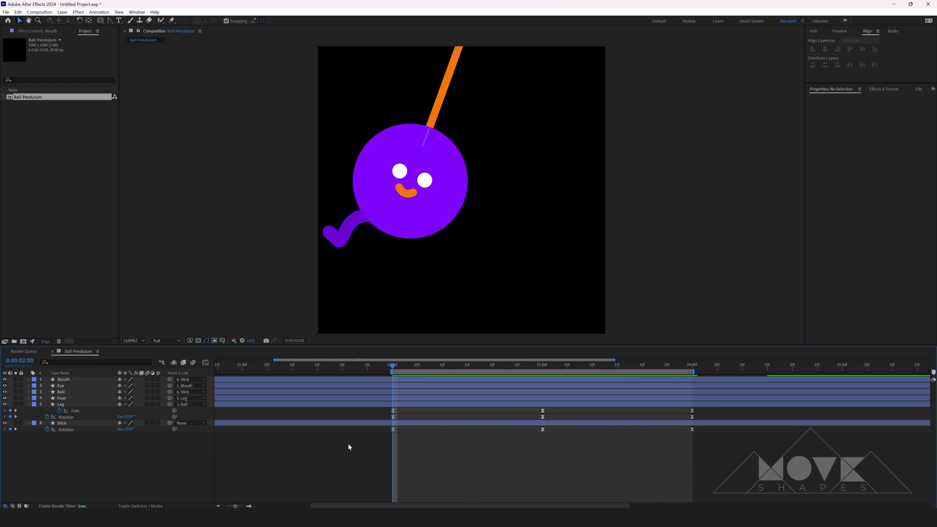
click(399, 405)
drag(399, 368, 468, 370)
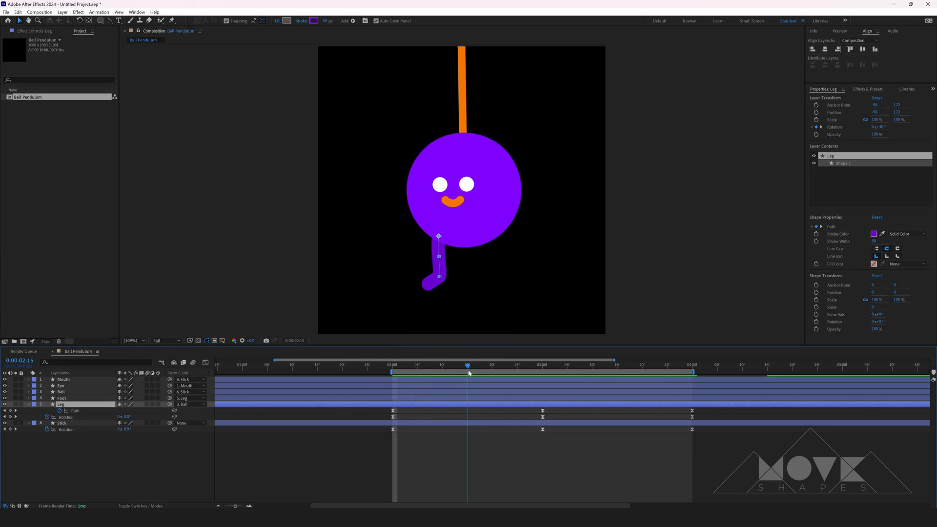
click(66, 417)
drag(393, 417, 467, 418)
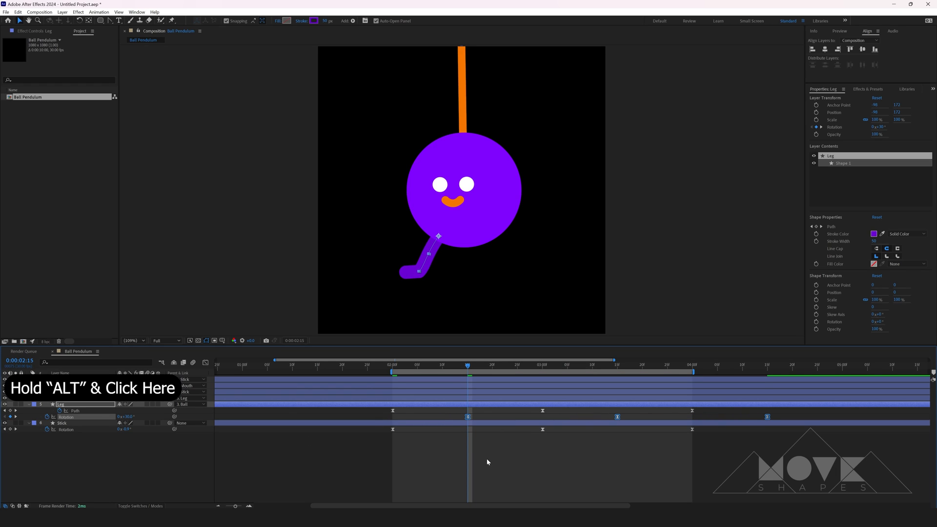
- Add a loopIn() expression to the Leg's Rotation property and preview the loop
alt+click(47, 417)
text(loop)
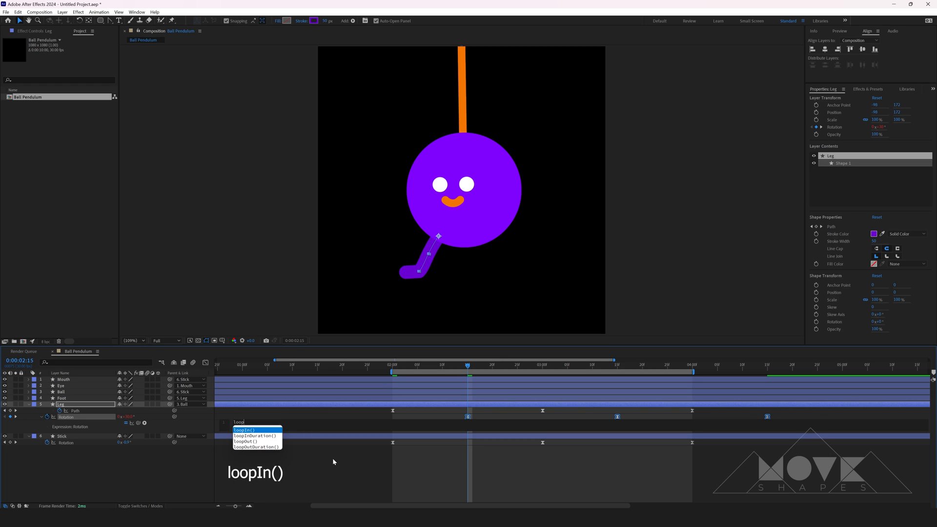
text(In())
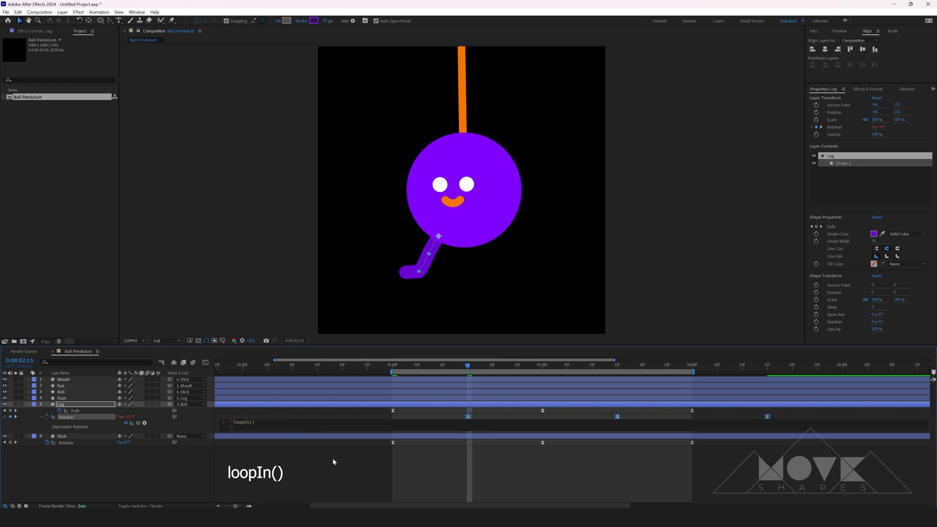
click(459, 465)
key(space)
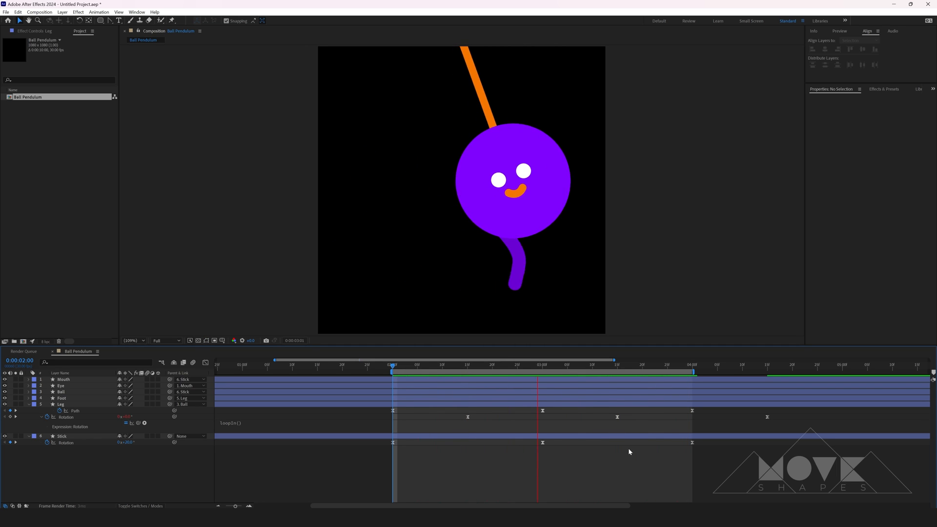
key(space)
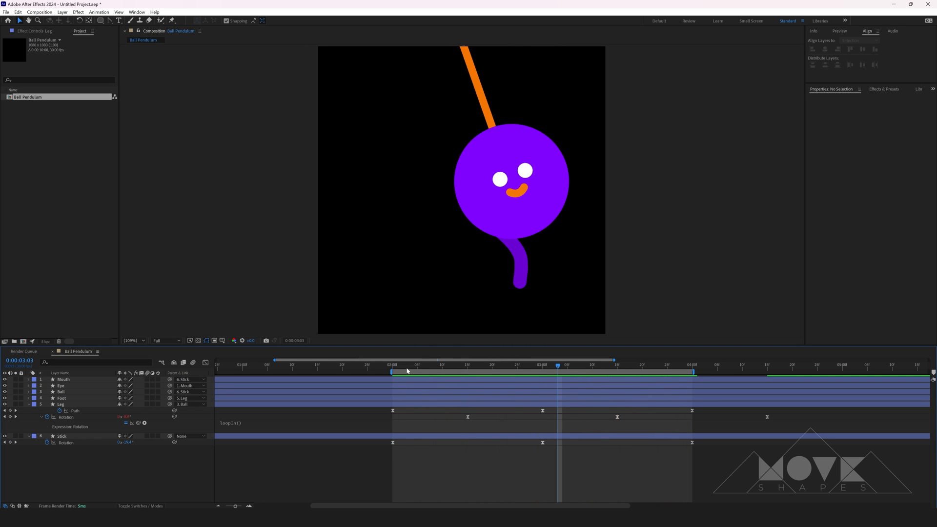
- Try a loopIn() expression on the Leg's Path property and remove it again
click(76, 411)
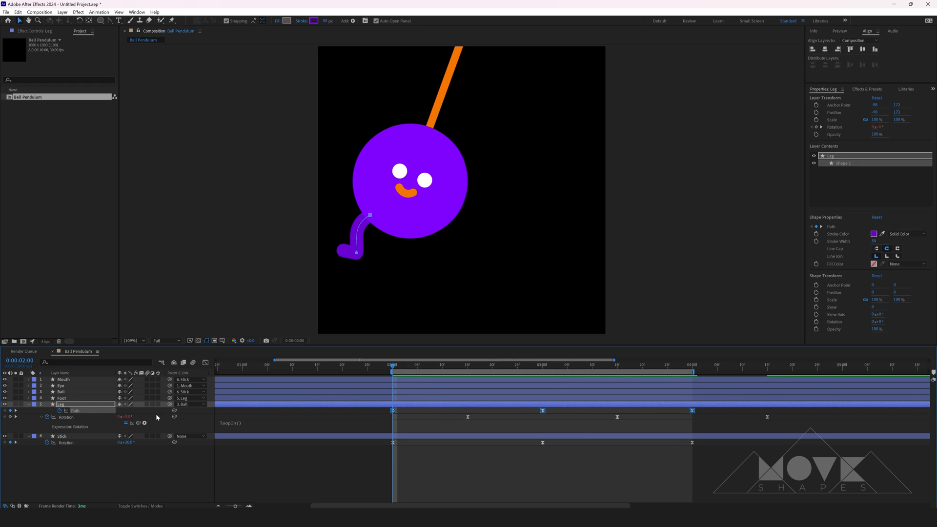
alt+click(60, 411)
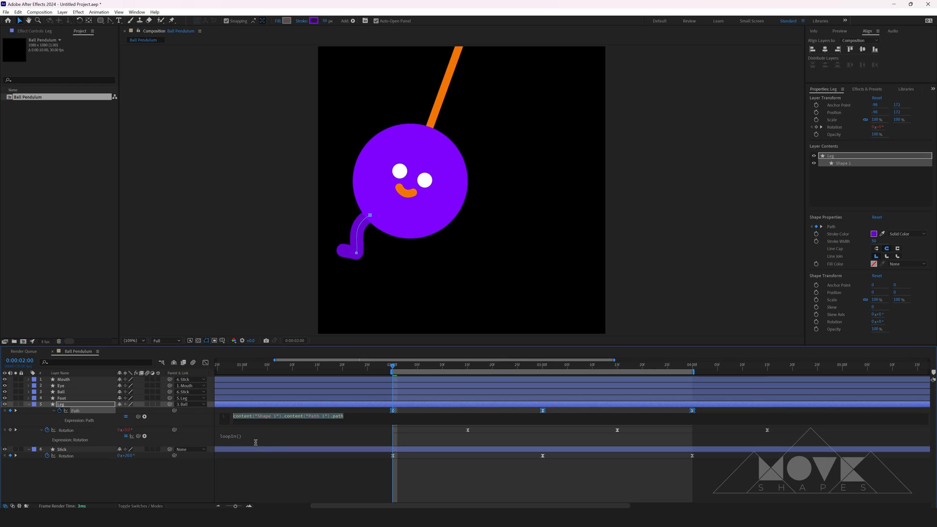
text(loopIn())
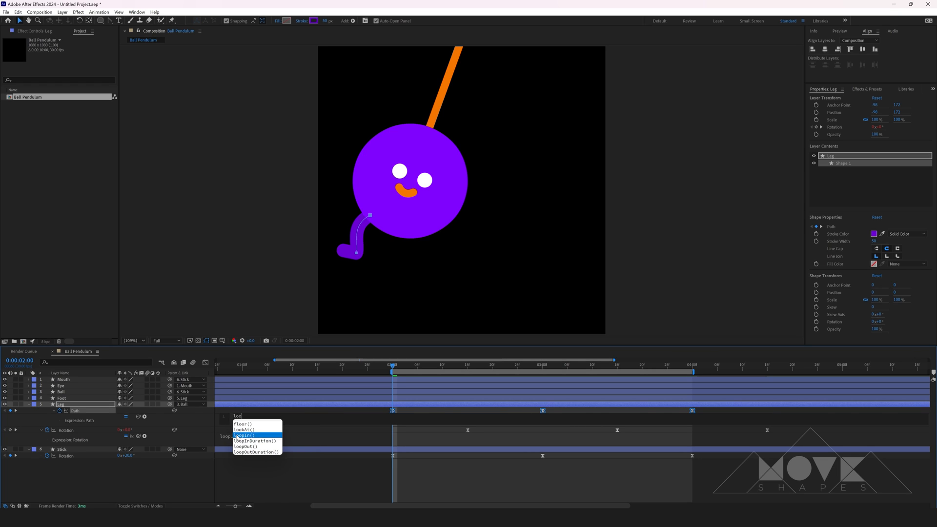
click(277, 484)
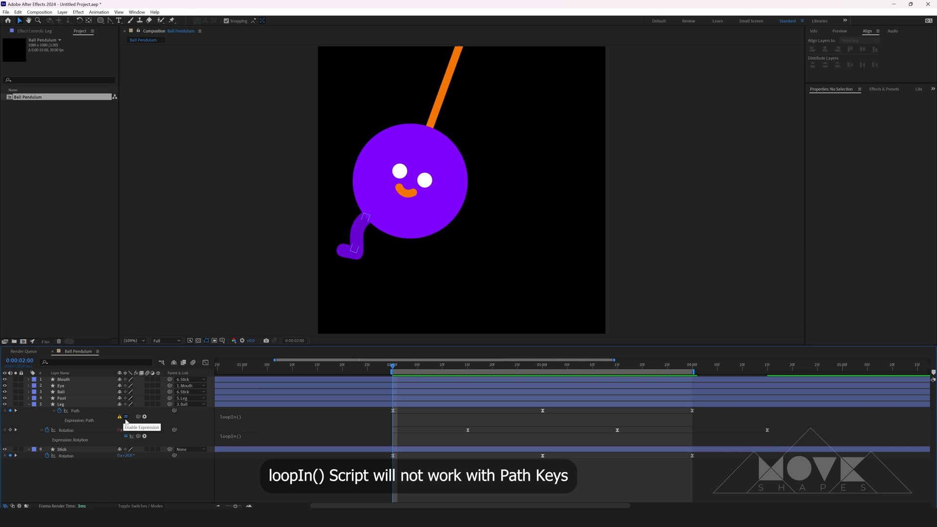
click(246, 419)
key(BackSpace)
click(322, 487)
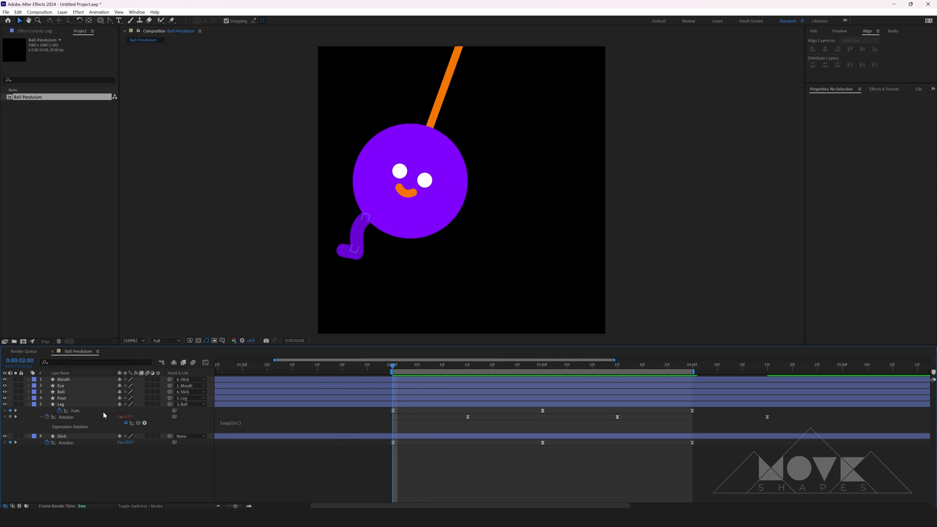
- Copy the Leg's three Path keyframes and paste them at 0:00:04:00
click(380, 411)
drag(380, 412, 698, 411)
key(ctrl+c)
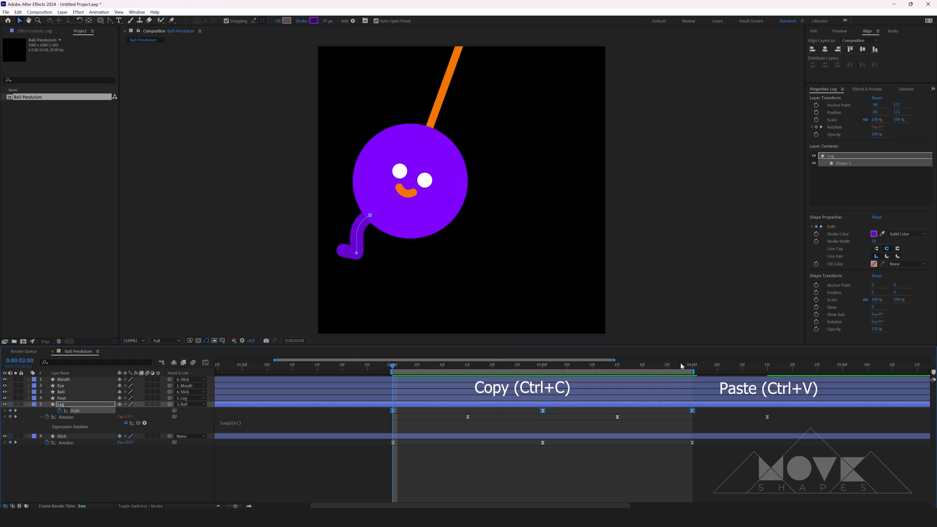
click(694, 367)
key(ctrl+v)
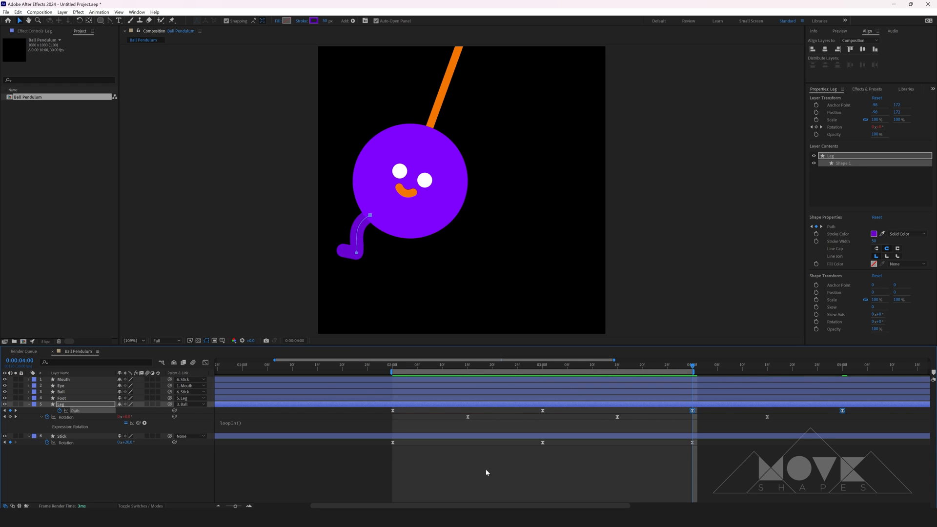
- Try shifting all of the Leg's Path keyframes 10 frames earlier, placing the second one at 0:00:02:20, and preview the animation
drag(235, 506, 233, 506)
click(383, 494)
drag(572, 366, 420, 409)
click(533, 405)
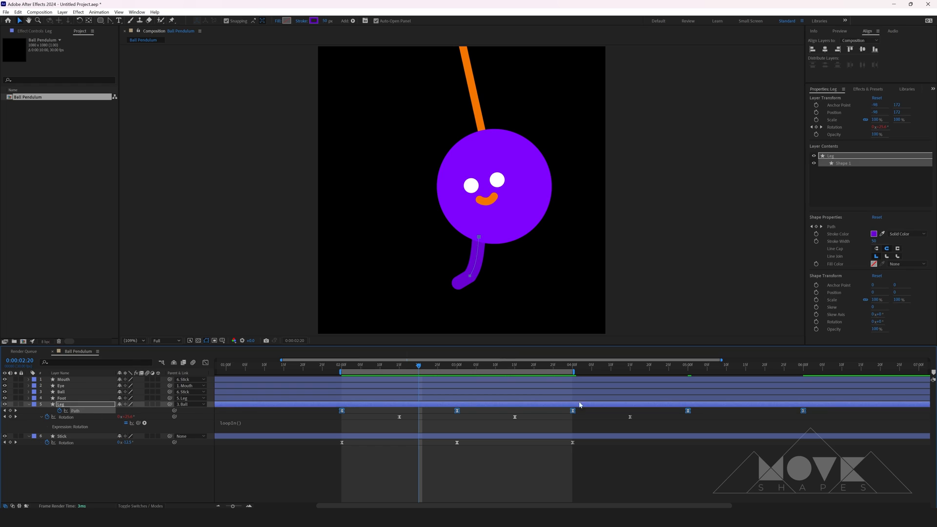
drag(458, 412, 341, 384)
click(406, 420)
key(space)
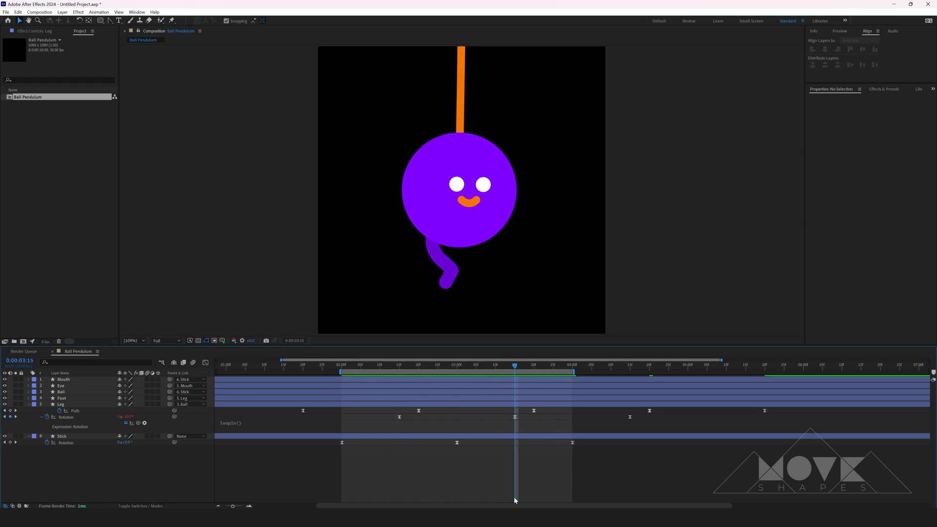
- Show the keyframed properties of only the Foot and Leg layers and preview the animation from 0:00:02:00
click(31, 405)
click(63, 399)
shift+click(64, 406)
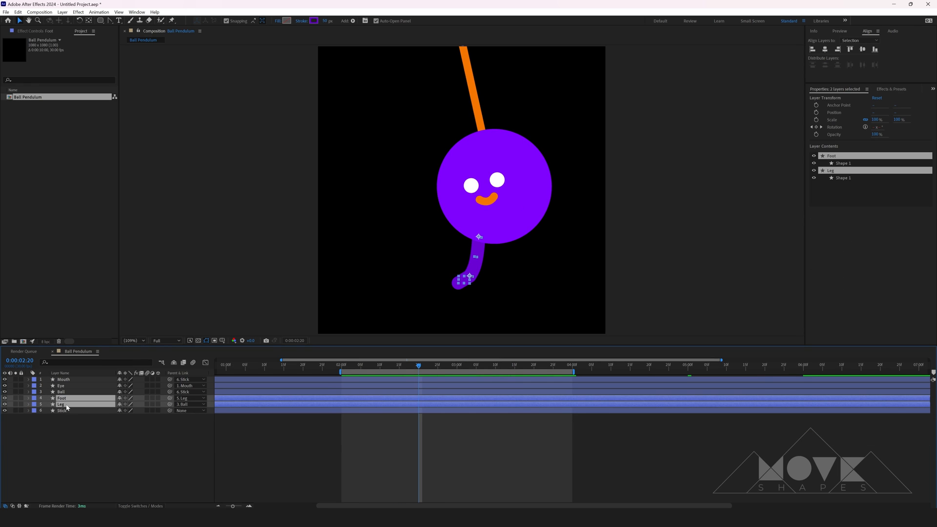
key(u)
click(417, 453)
drag(349, 371, 342, 375)
key(space)
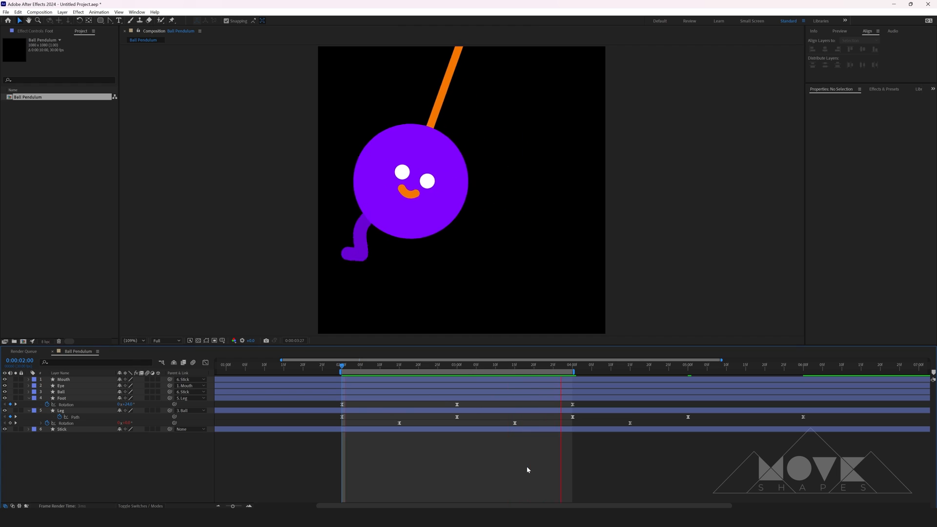
- Shift all of the Foot's Rotation keyframes later so the first sits at 0:00:02:20, and preview the animation
click(66, 405)
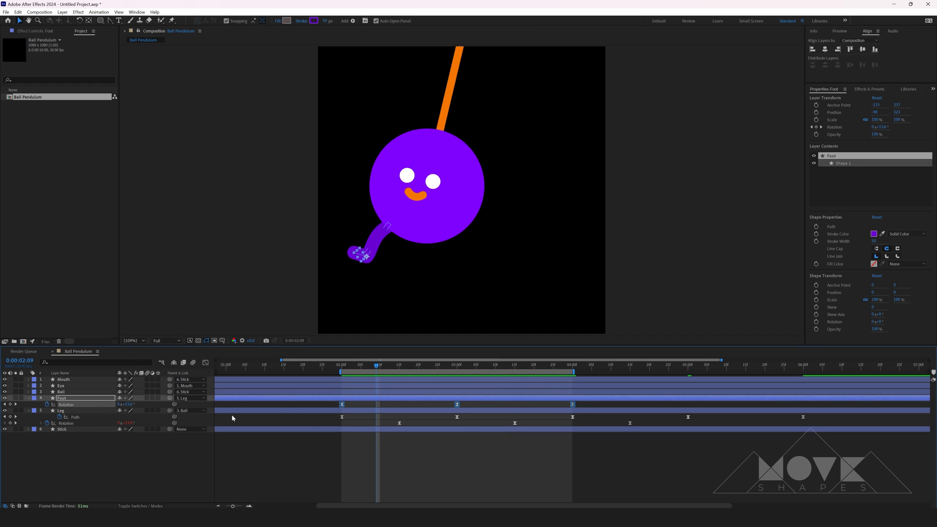
drag(407, 370, 418, 369)
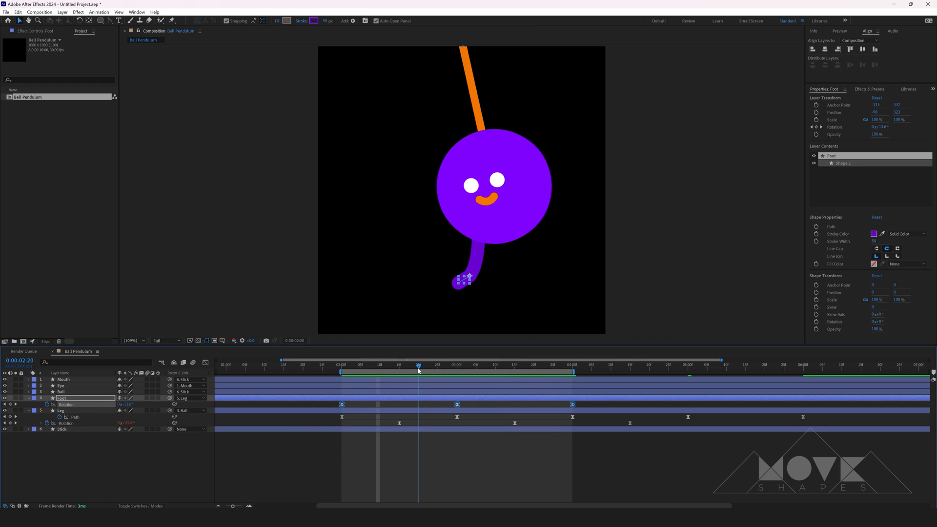
mouse_move(342, 408)
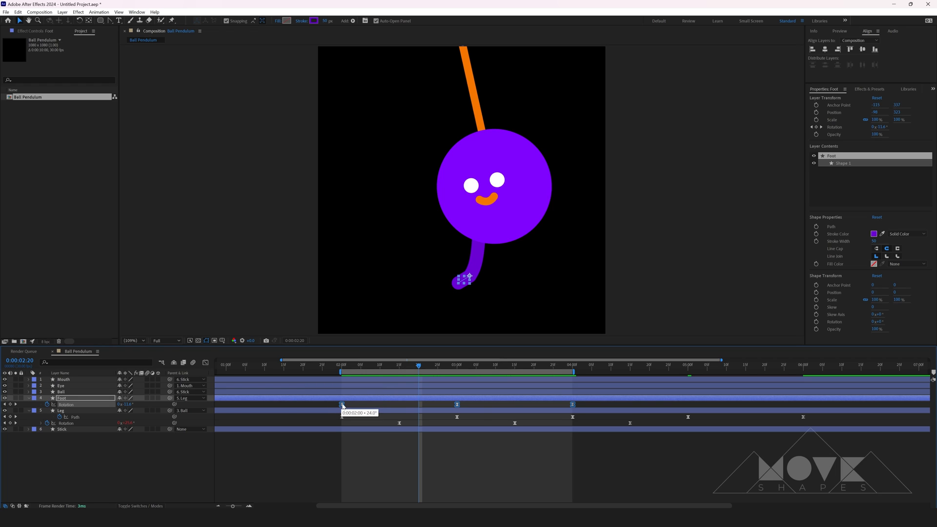
key(space)
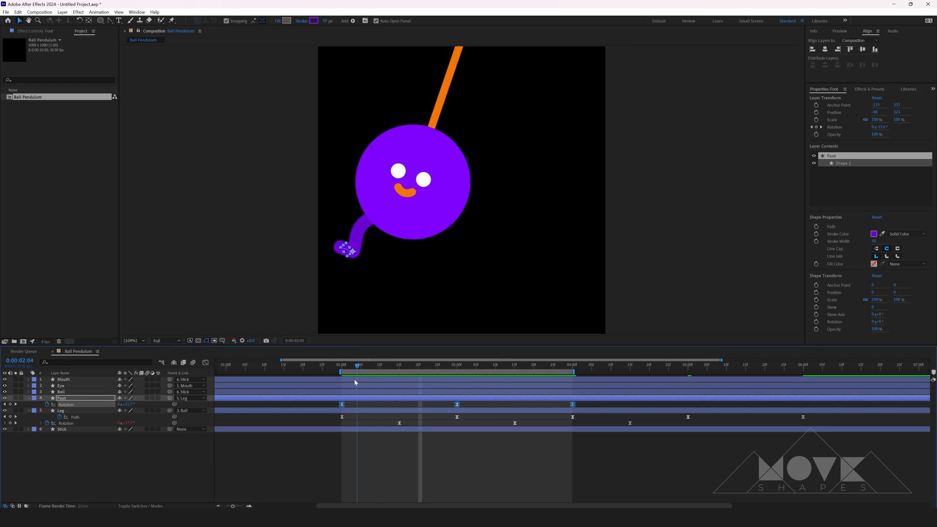
key(space)
drag(345, 403, 422, 403)
click(460, 448)
key(space)
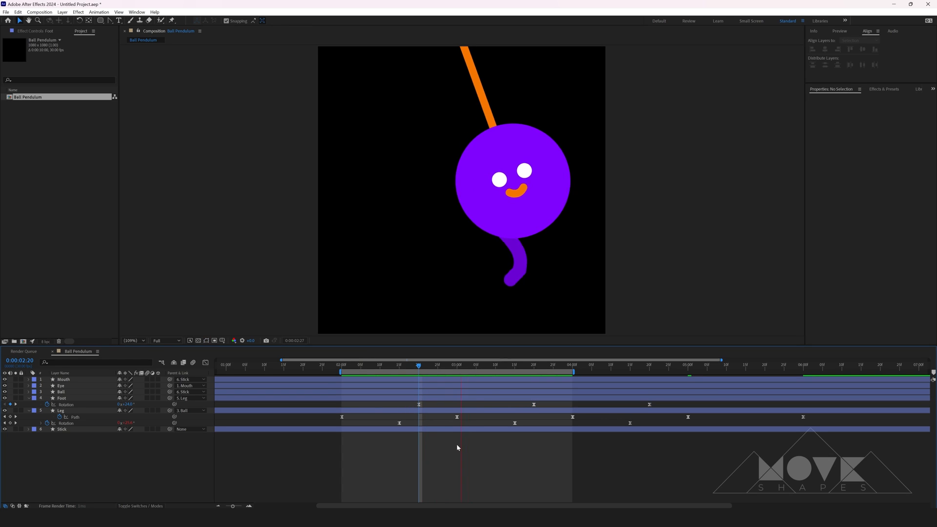
- Add a loopIn() expression to the Foot's Rotation and preview the animation
alt+click(47, 405)
text(loop)
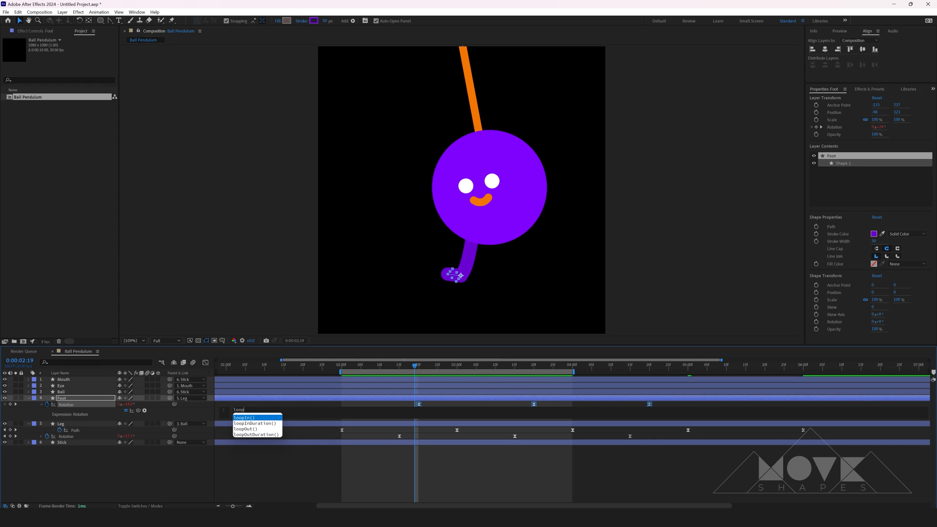
text(In)
key(Return)
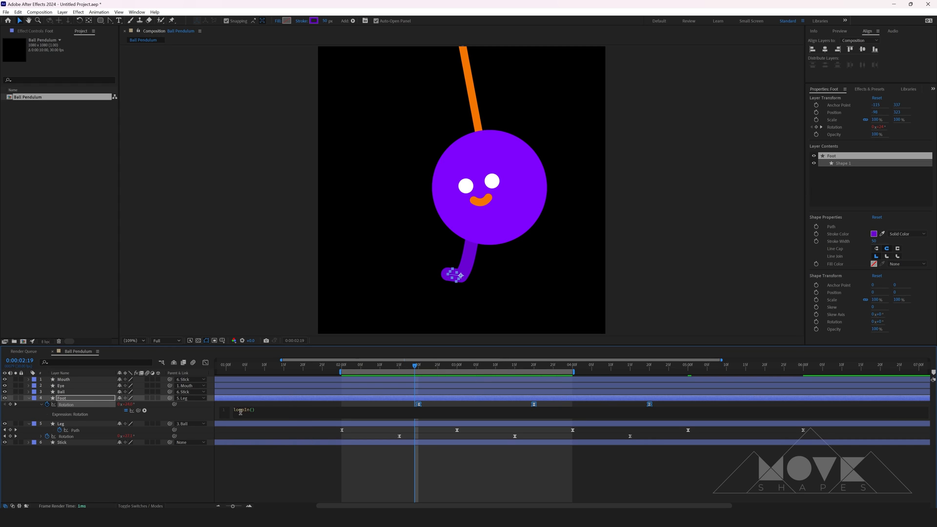
click(465, 482)
key(space)
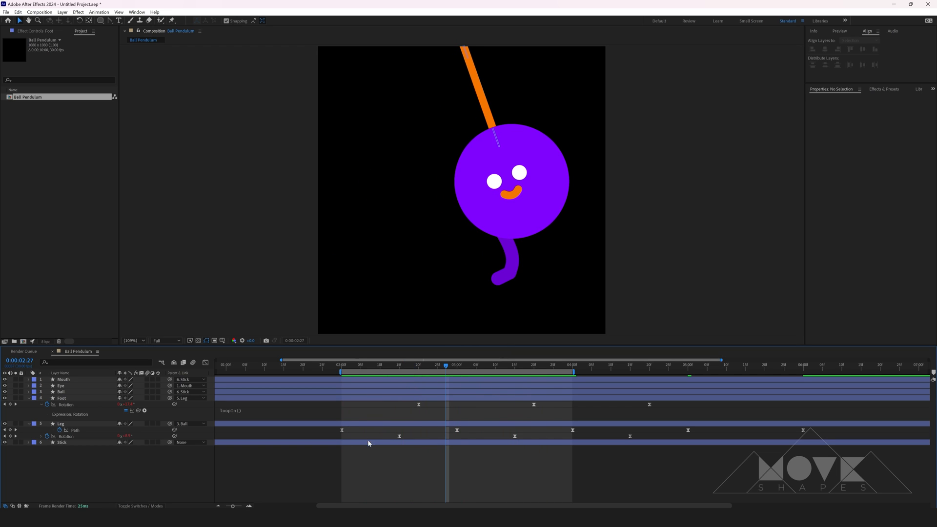
key(space)
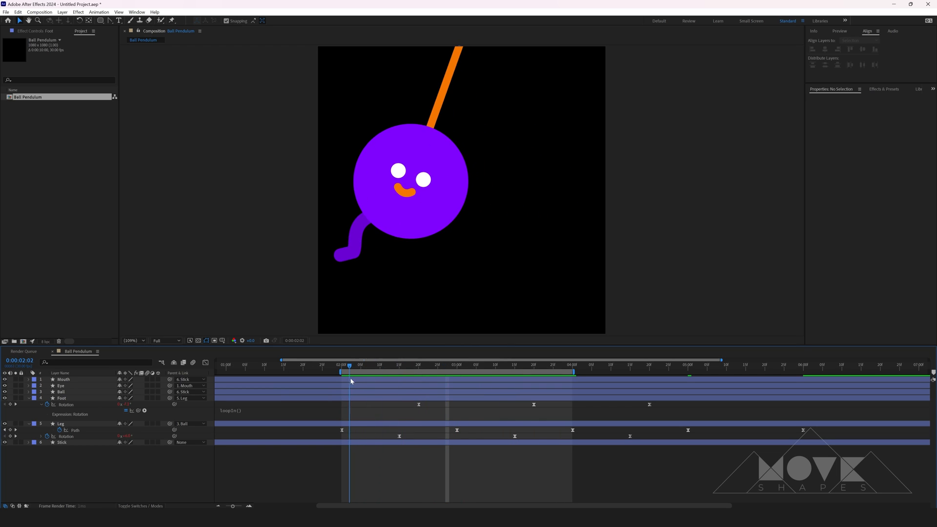
- Collapse the Foot and Leg layers' properties and duplicate both layers
click(107, 427)
click(27, 398)
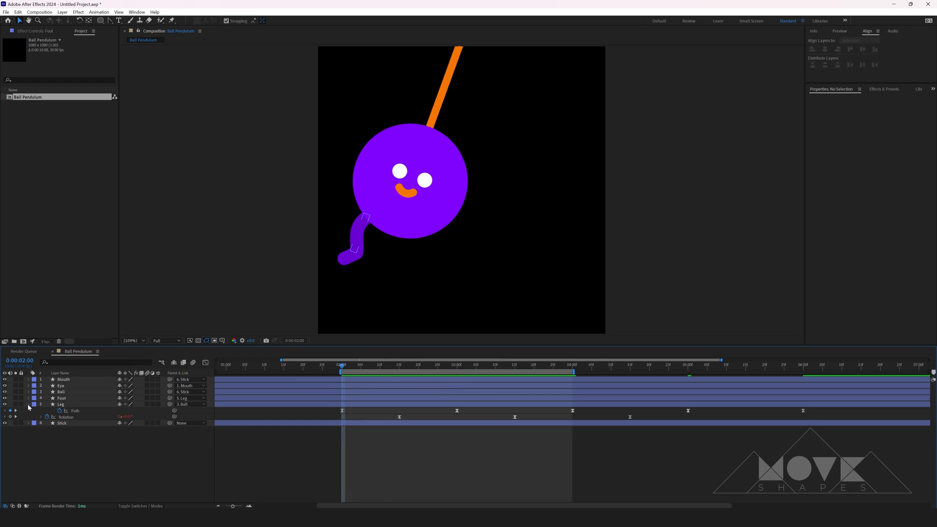
click(28, 404)
click(61, 398)
shift+click(71, 404)
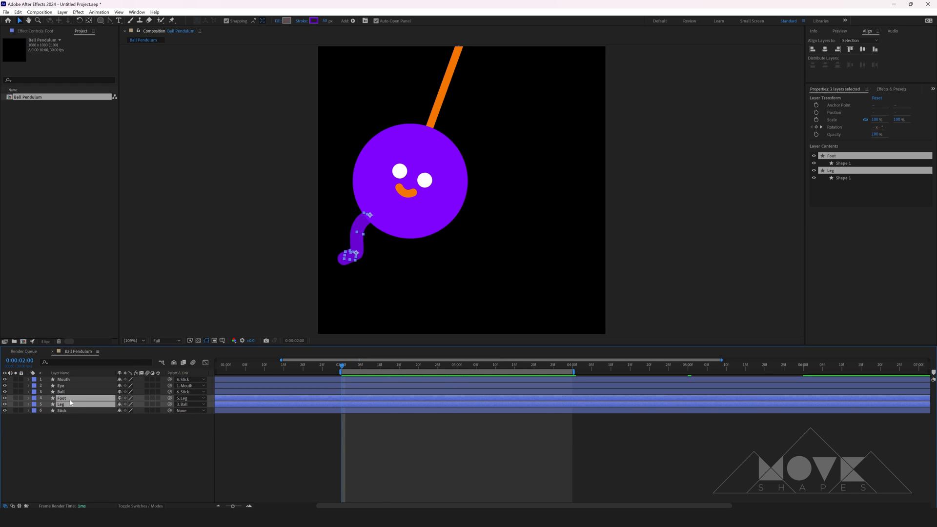
click(18, 12)
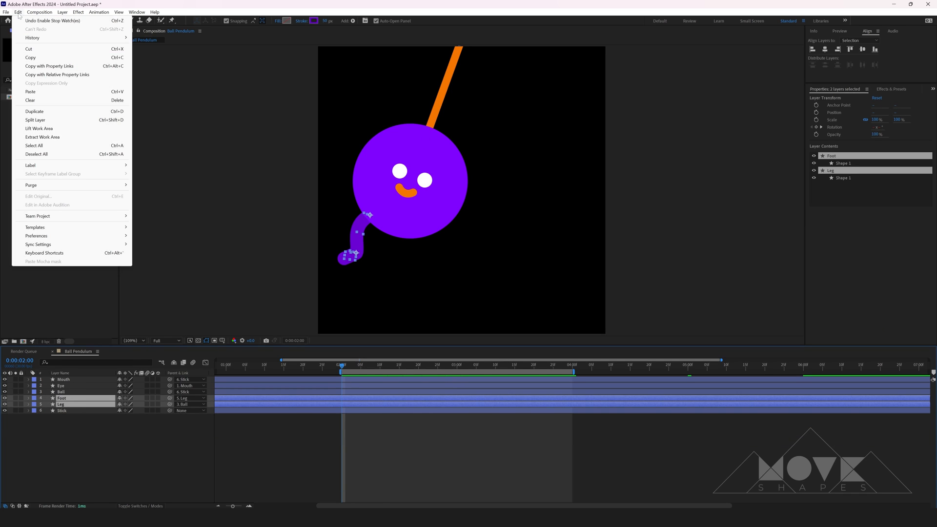
click(39, 111)
- Group the duplicated Foot and Leg layers directly above the originals and give both copies an orange label
drag(74, 407, 73, 401)
click(34, 405)
click(52, 343)
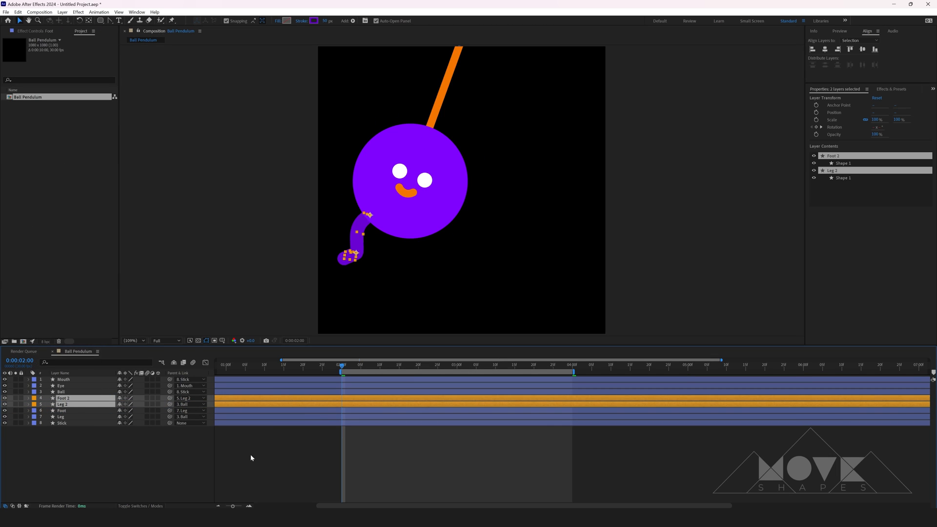
click(77, 404)
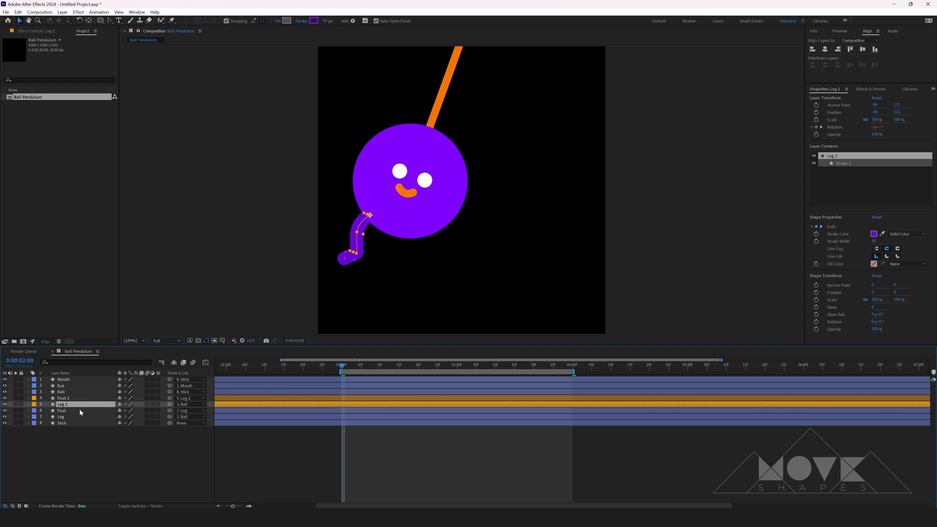
click(75, 449)
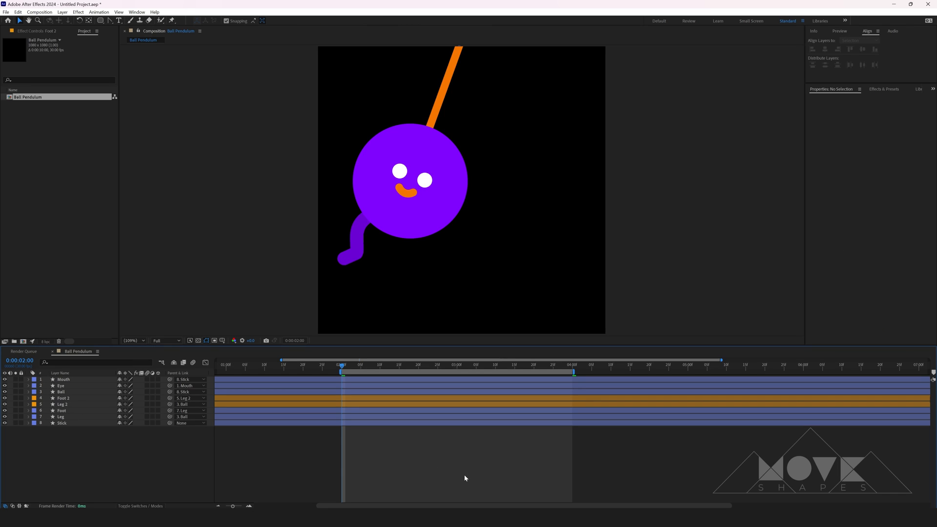
- Move to 0:00:02:15 and add a null object to the composition
drag(358, 368, 400, 371)
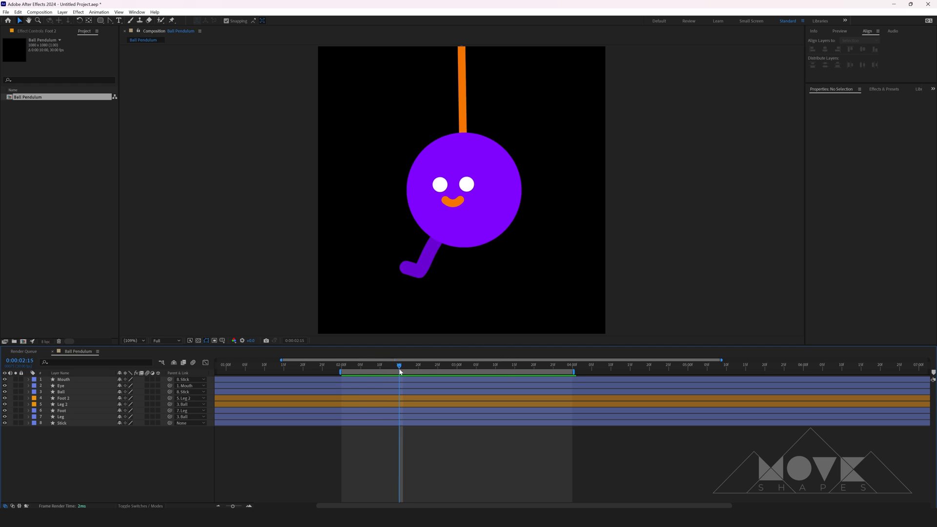
right_click(242, 259)
mouse_move(268, 265)
click(355, 311)
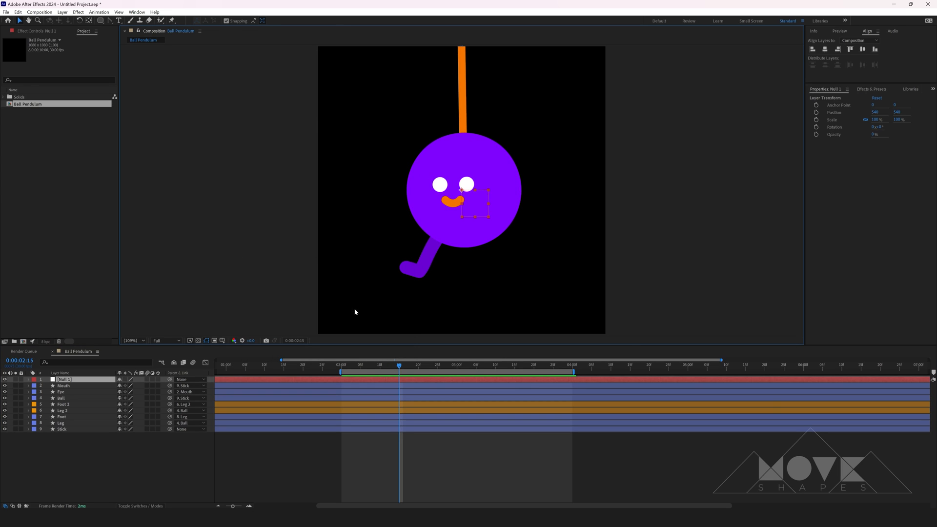
- Parent the Leg 2 layer to the null object and parent the null object to the Ball layer
click(72, 411)
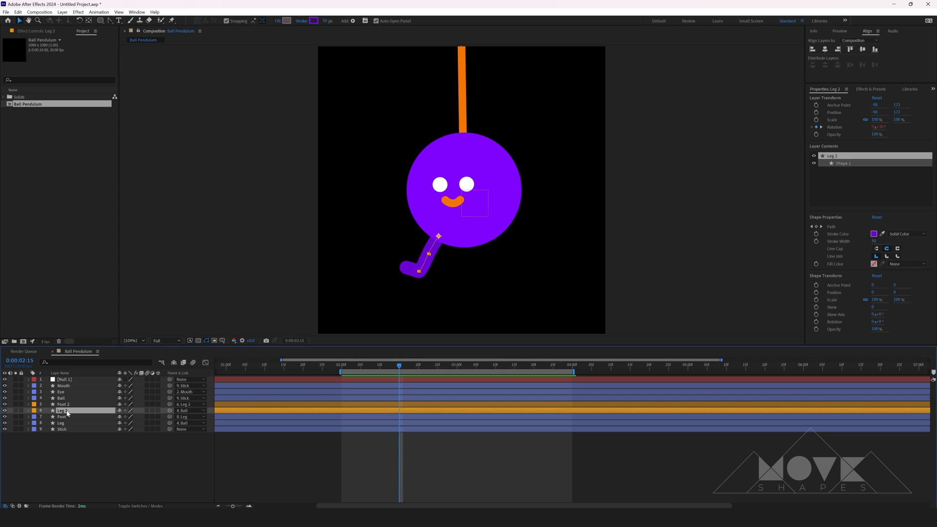
drag(171, 412, 75, 379)
click(75, 378)
drag(160, 381, 80, 397)
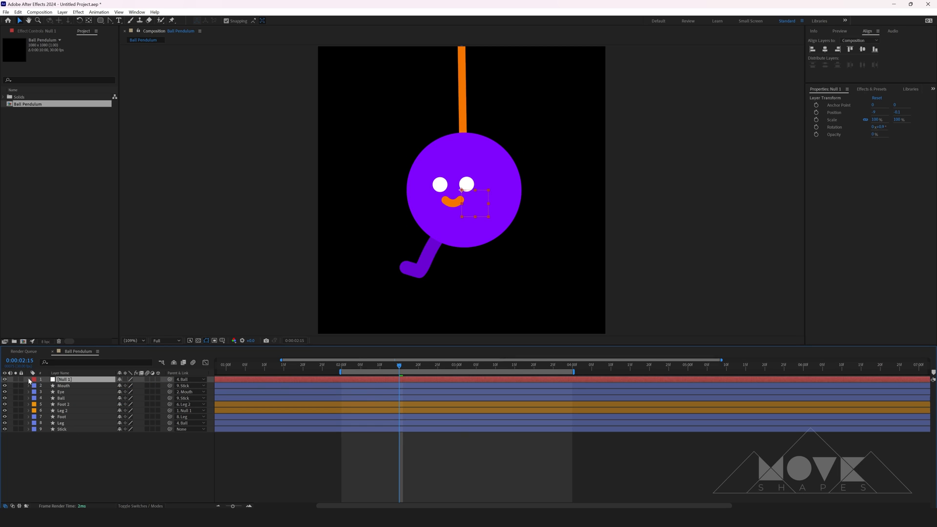
- Mirror the duplicated leg horizontally by scaling the null object to -100% wide and 100% high, and preview the animation
key(s)
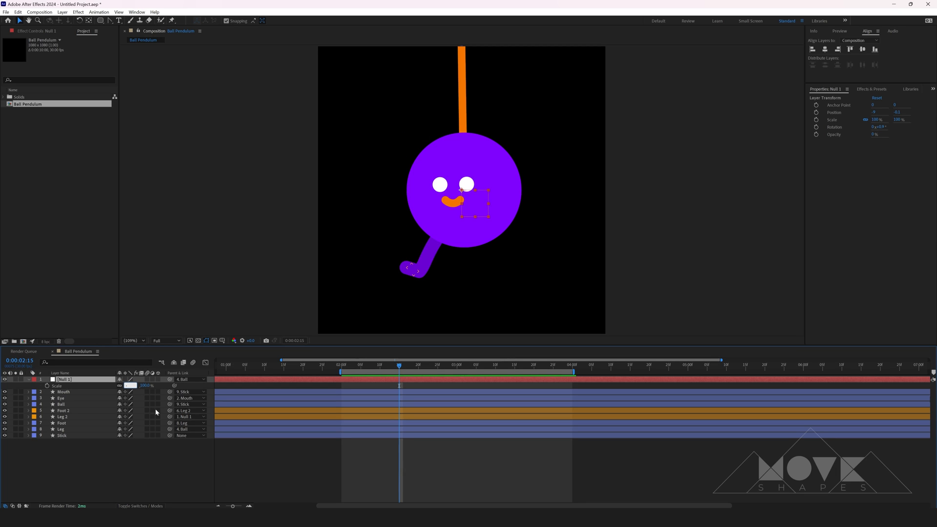
key(Return)
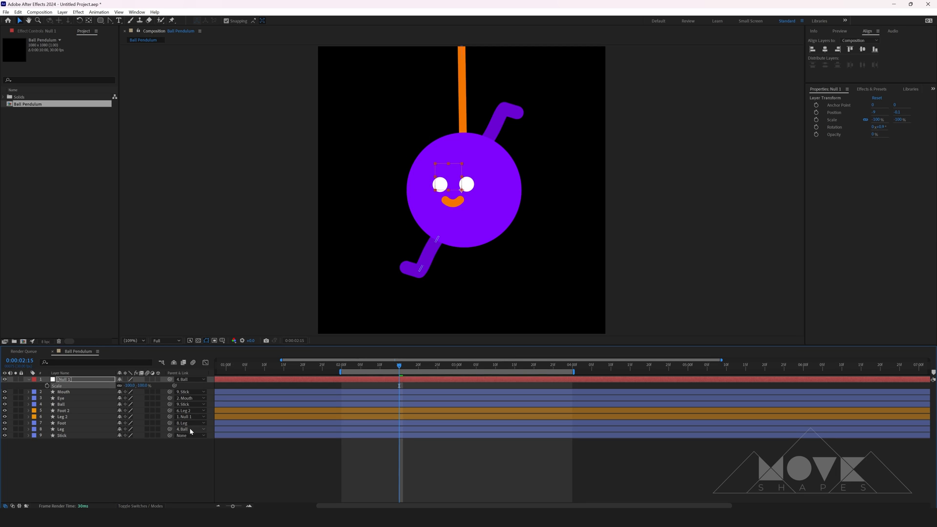
click(246, 481)
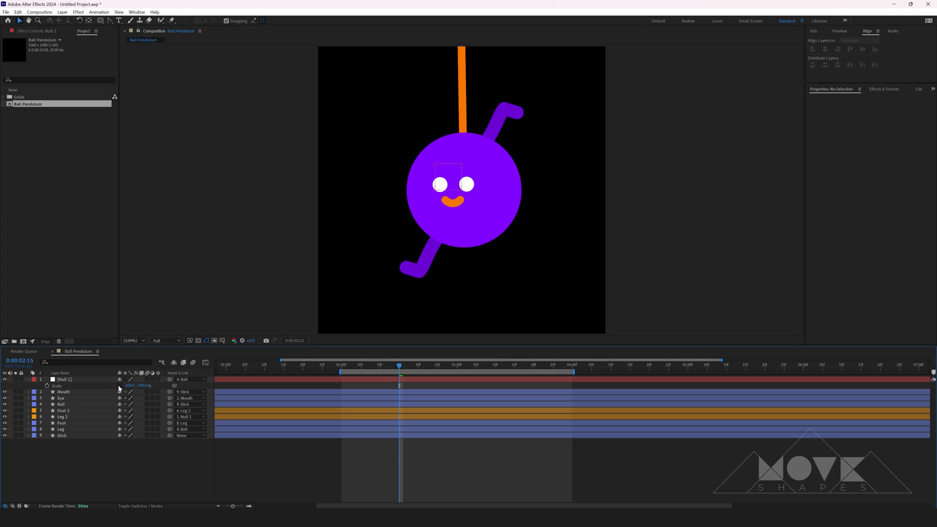
text(100)
key(Return)
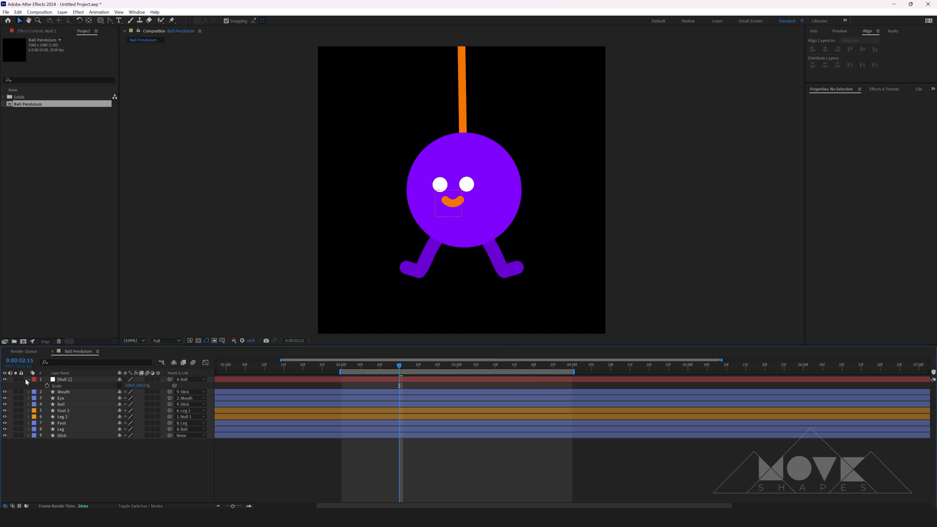
click(25, 379)
key(space)
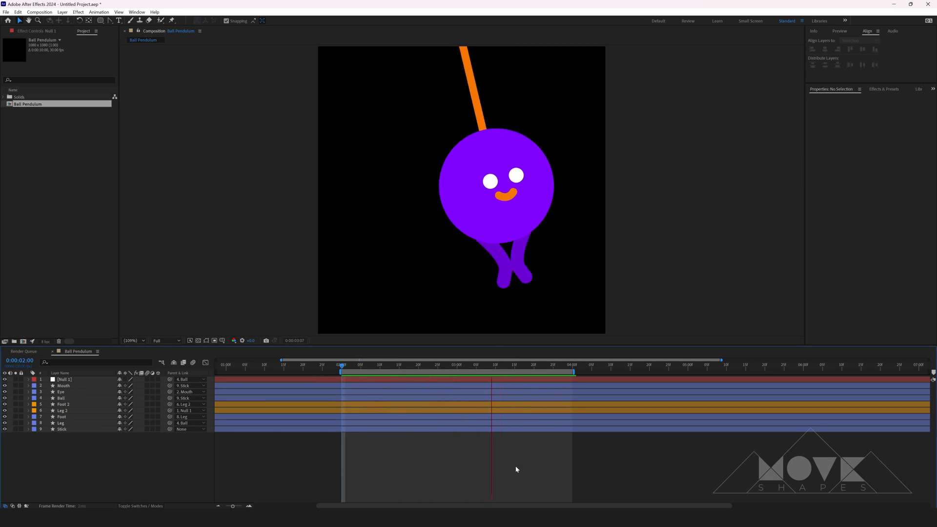
key(space)
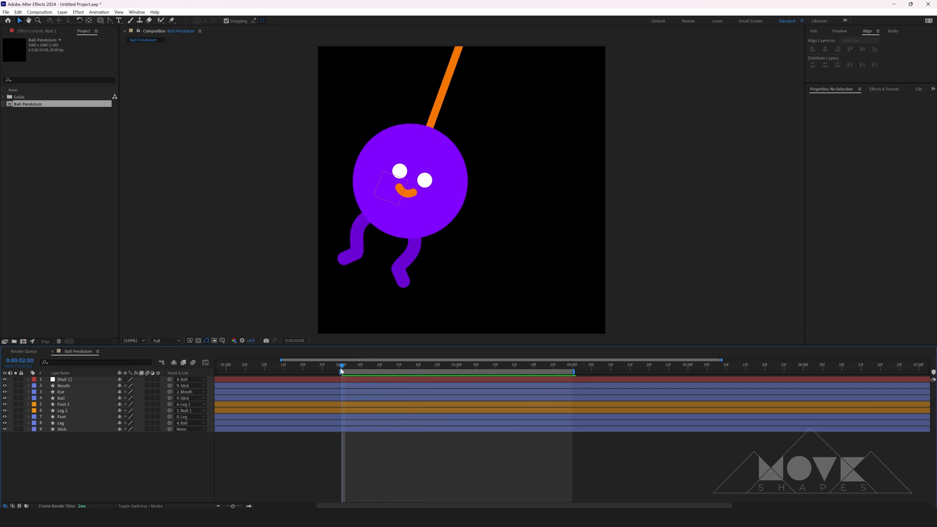
- Delete the null object from the composition
click(67, 382)
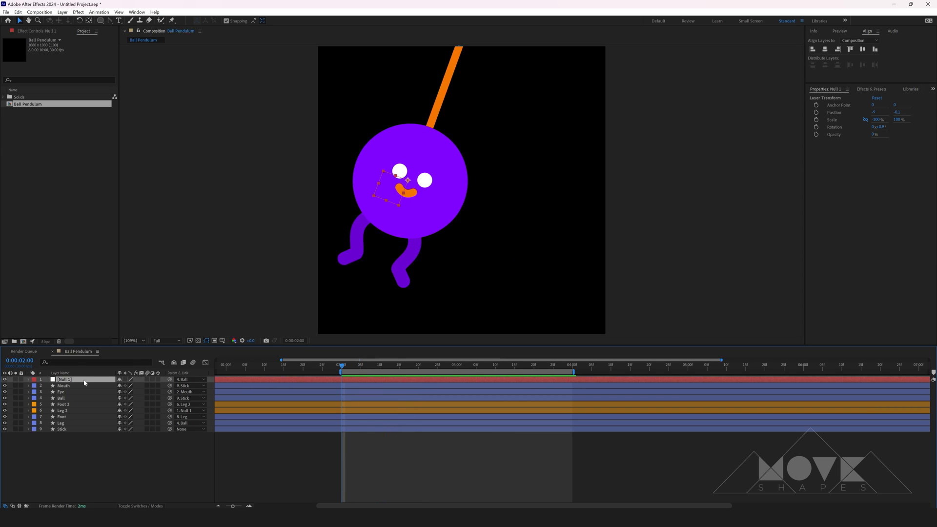
click(18, 12)
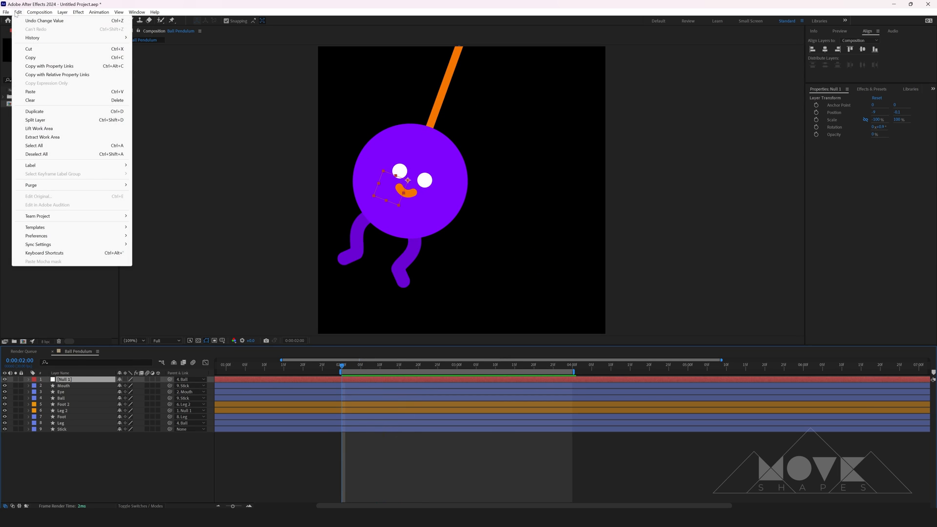
click(30, 100)
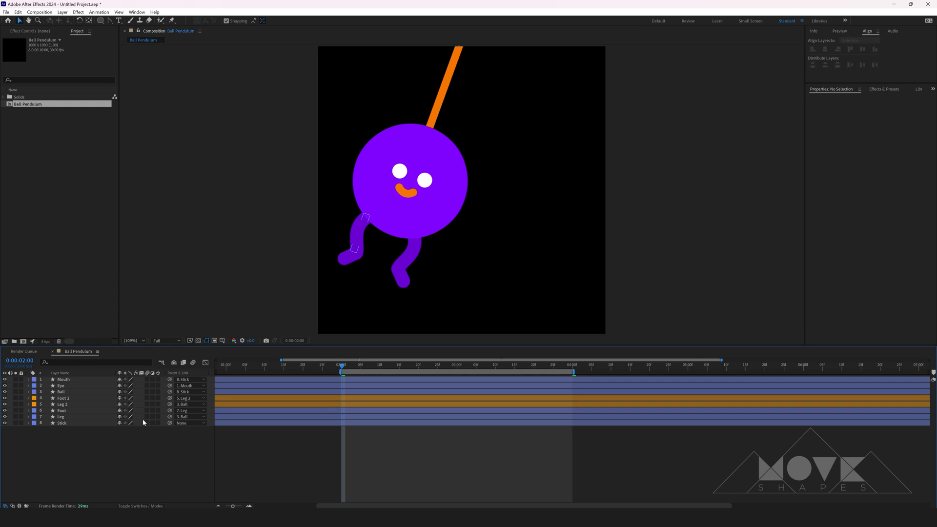
- Shift all Foot 2 and Leg 2 keyframes one second later, placing Foot 2's first Rotation keyframe at 0:00:03:20, and preview from 0:00:02:00
click(63, 398)
shift+click(61, 404)
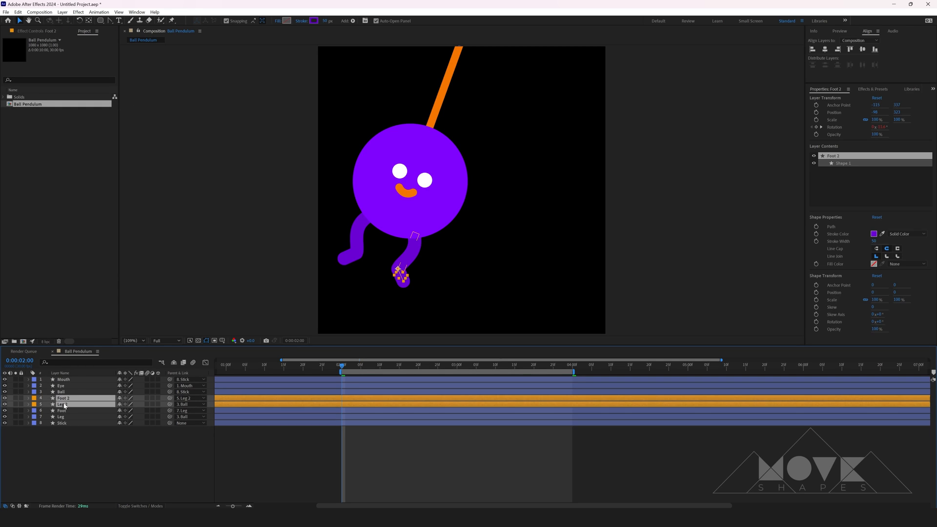
key(u)
click(443, 489)
drag(343, 365, 534, 370)
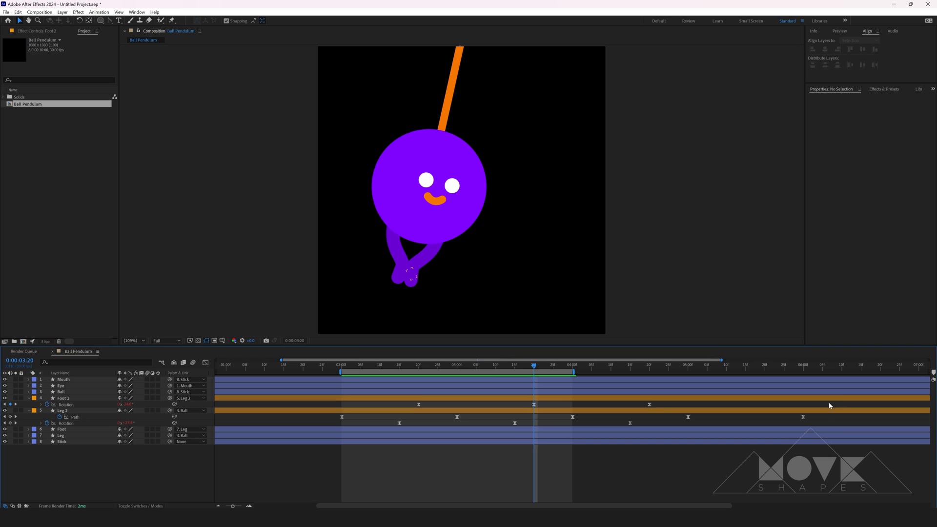
drag(852, 405, 290, 451)
drag(417, 406, 538, 407)
click(539, 407)
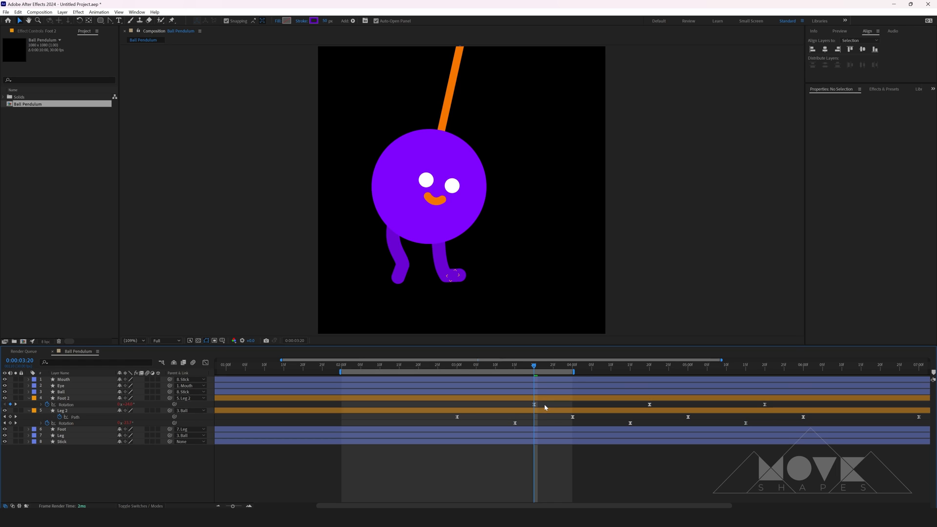
drag(360, 371, 343, 372)
key(space)
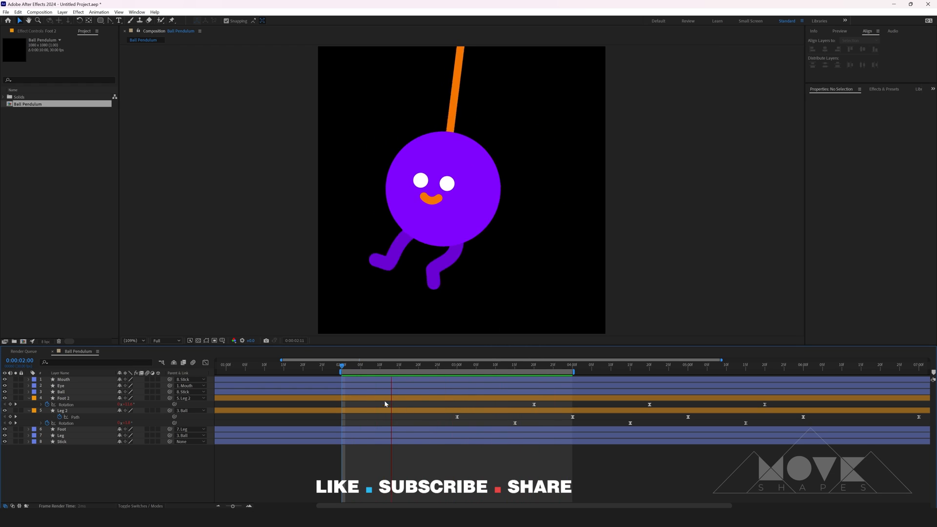
- Shift all Leg 2 Path keyframes earlier so the third sits at 0:00:02:20, preview the swing, and collapse the Foot 2 and Leg 2 layers
drag(346, 367, 418, 369)
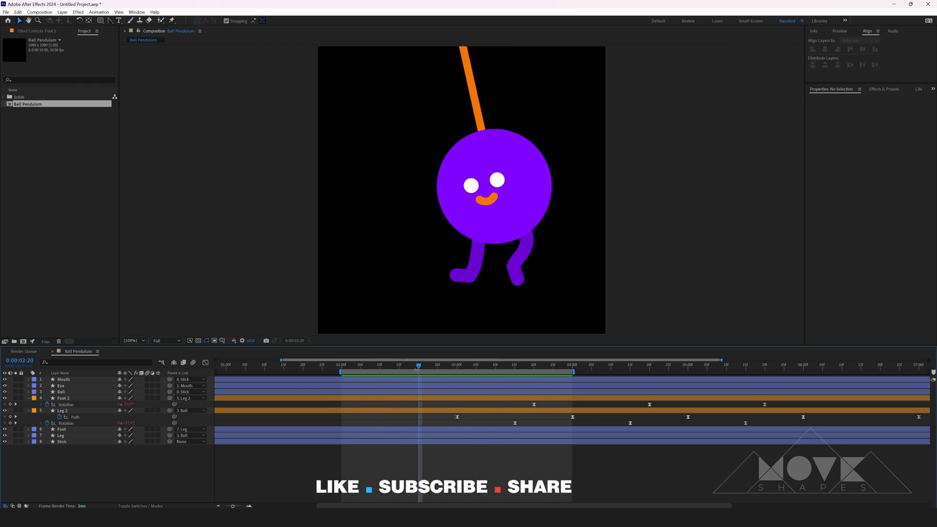
drag(448, 415, 923, 420)
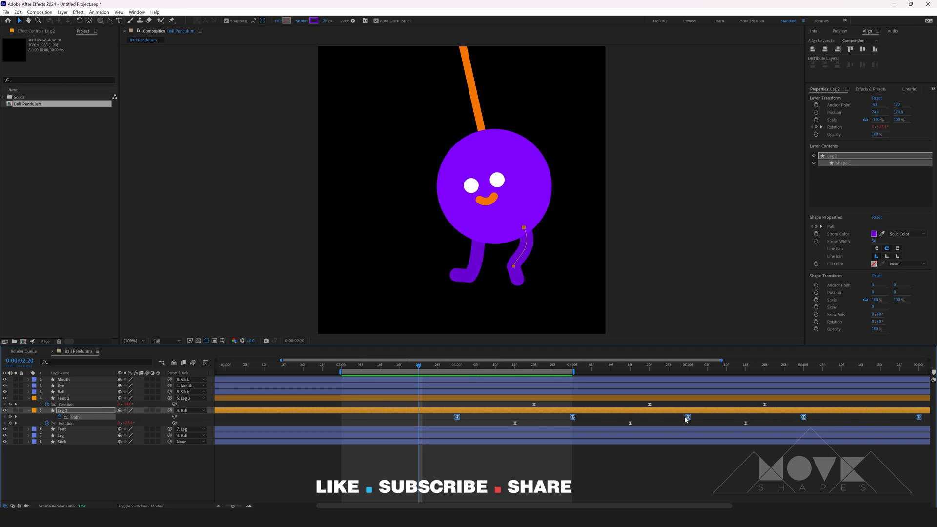
drag(688, 419, 426, 418)
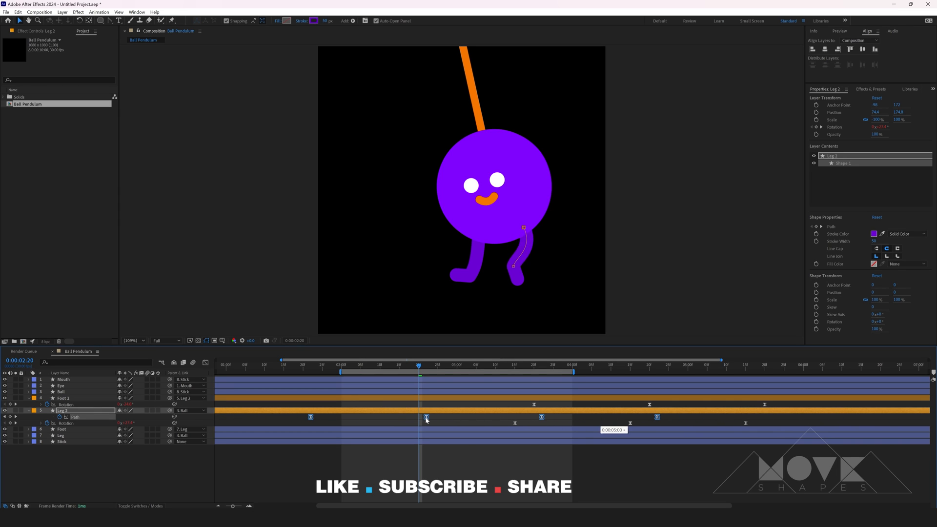
click(449, 453)
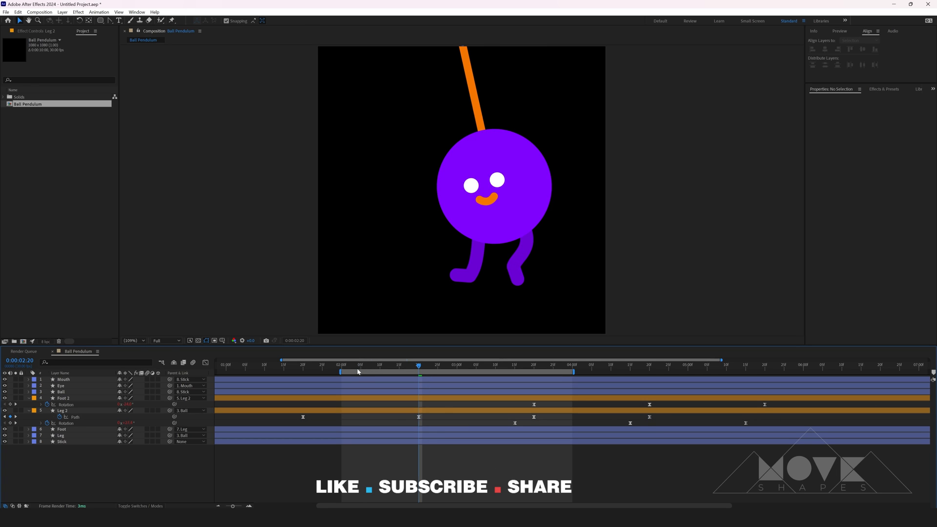
key(space)
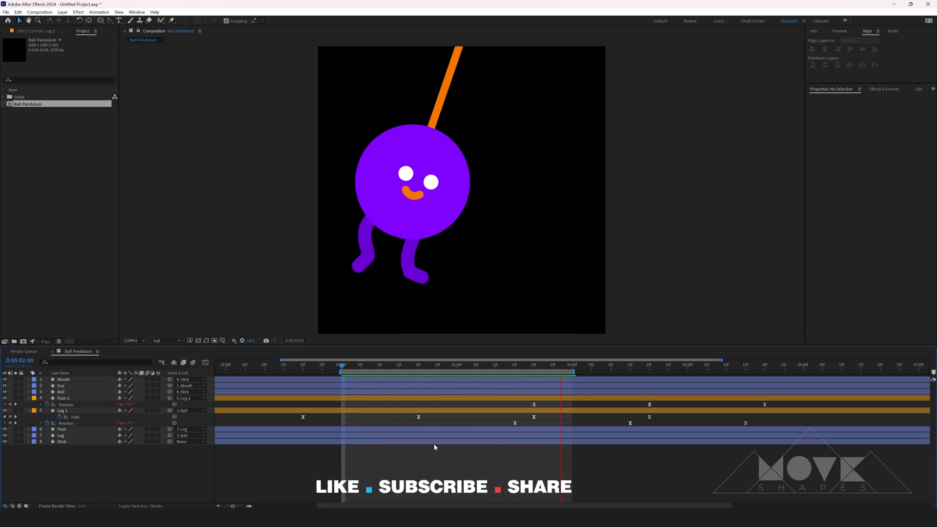
click(28, 399)
click(29, 404)
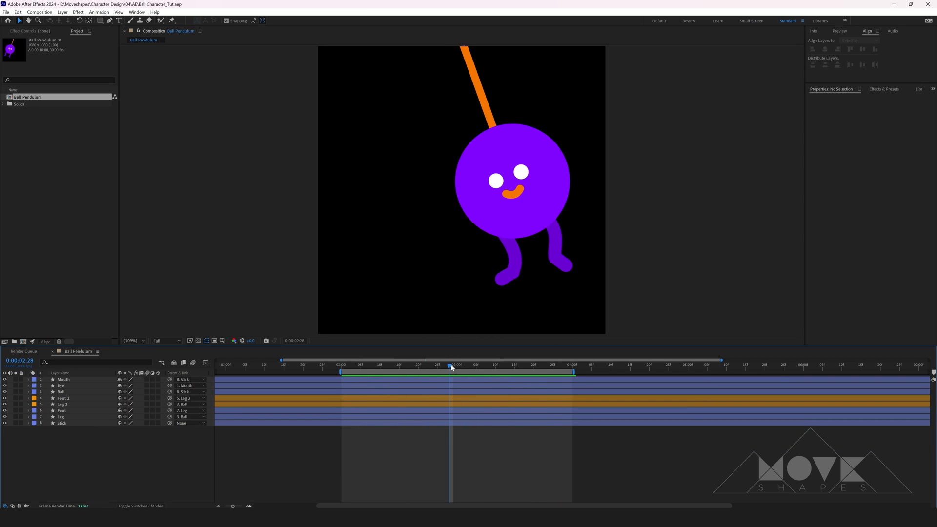
- Add Size keyframes to Rectangle 1 and Rectangle 2 of the Eye layer at 0:00:02:12, and reveal only the keyframed properties
key(equal)
drag(449, 367, 326, 384)
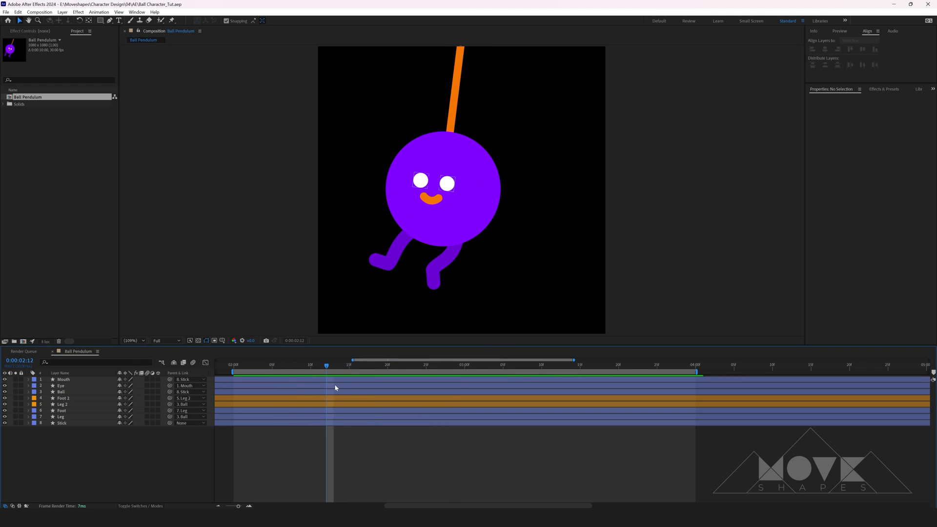
click(60, 386)
click(28, 386)
click(35, 391)
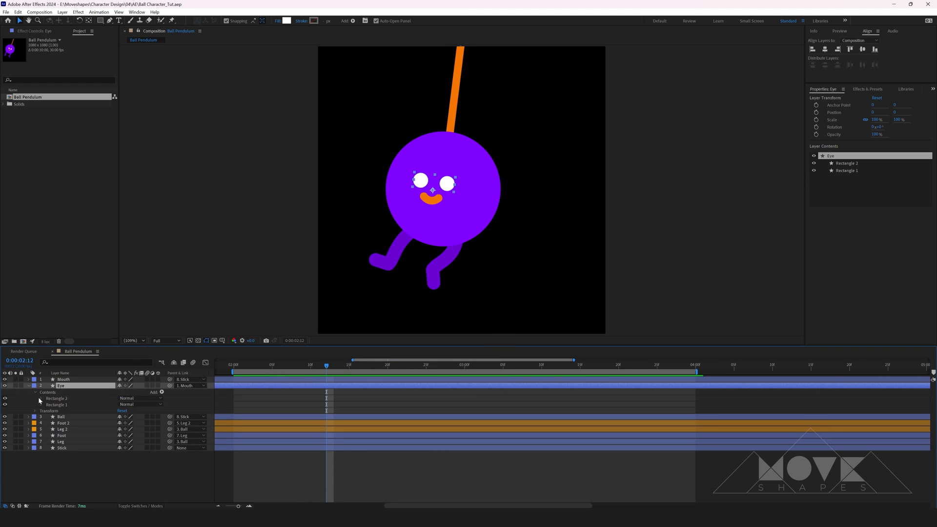
click(41, 399)
click(47, 404)
click(60, 411)
click(47, 405)
click(41, 398)
click(57, 404)
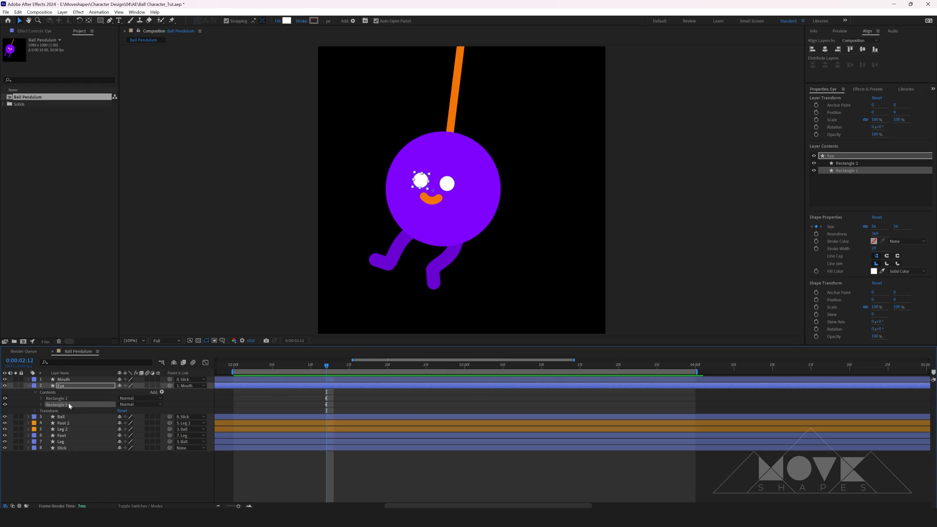
key(u)
- Flatten both eye rectangles at 0:00:02:15 by setting their unlinked Size heights to 10
drag(336, 366, 350, 369)
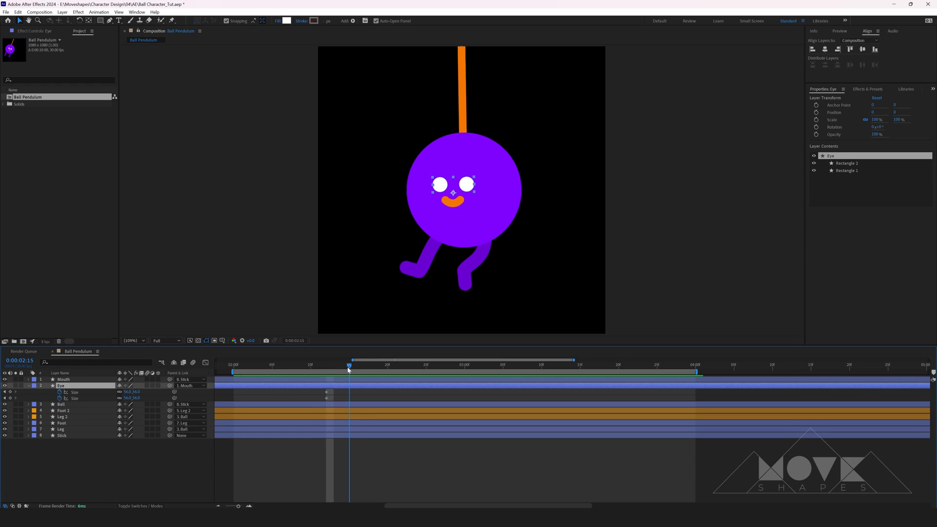
drag(137, 395, 122, 393)
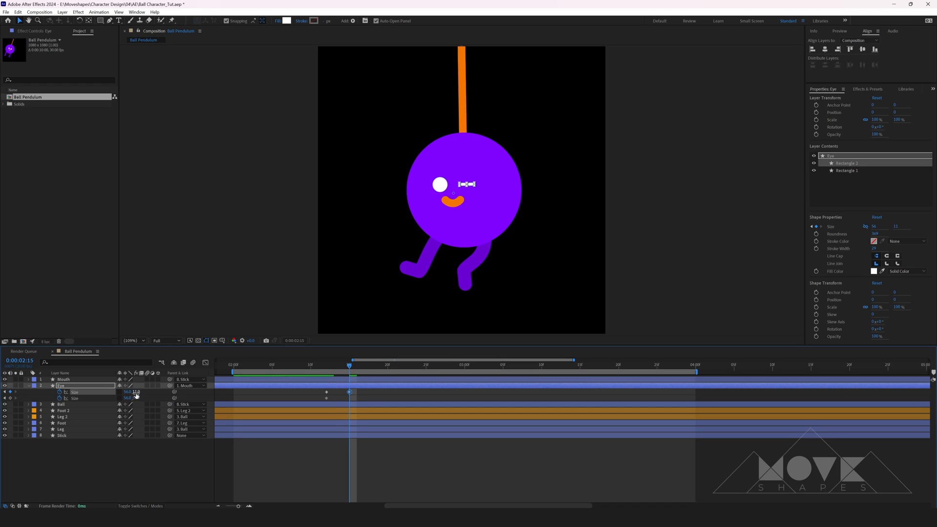
text(10)
click(357, 393)
- Copy the Eye layer's two open-eye Size keyframes from 0:00:02:12 to 0:00:02:18
click(371, 370)
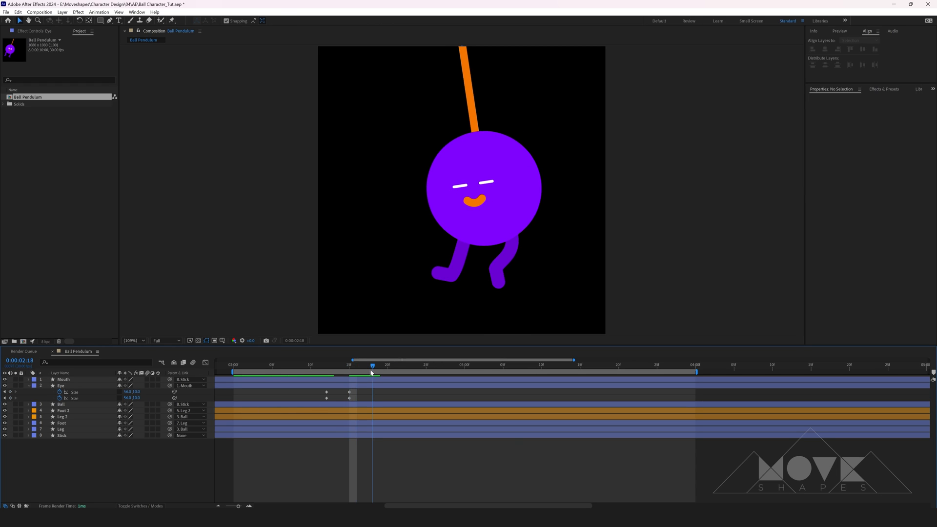
drag(335, 391, 318, 402)
key(ctrl+c)
key(ctrl+v)
- Apply Easy Ease to all the Eye layer's Size keyframes and preview the blink from 0:00:02:12
drag(382, 390, 316, 410)
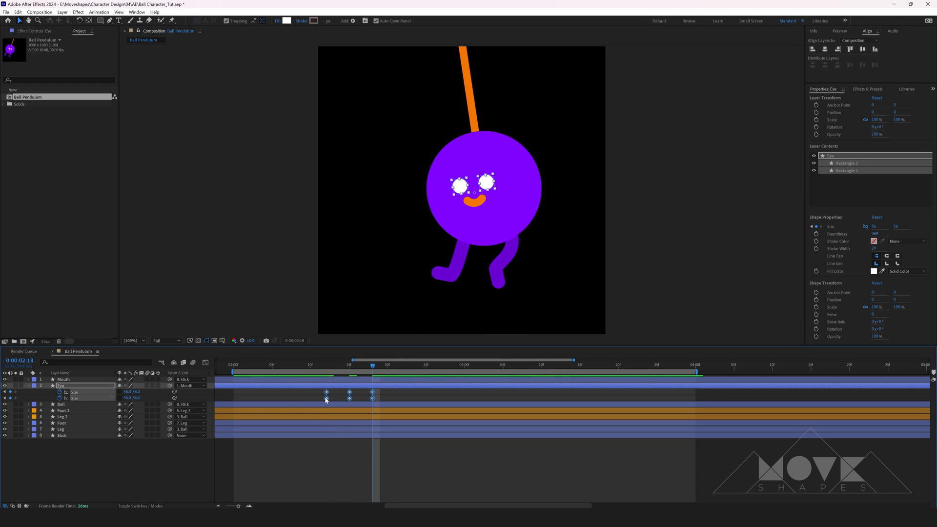
right_click(327, 400)
mouse_move(371, 392)
click(439, 410)
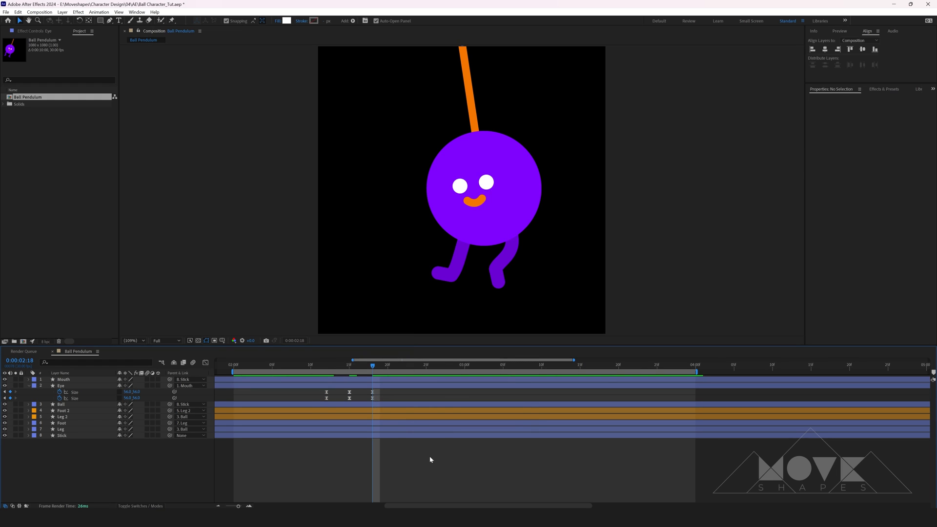
click(327, 366)
key(space)
key(space)
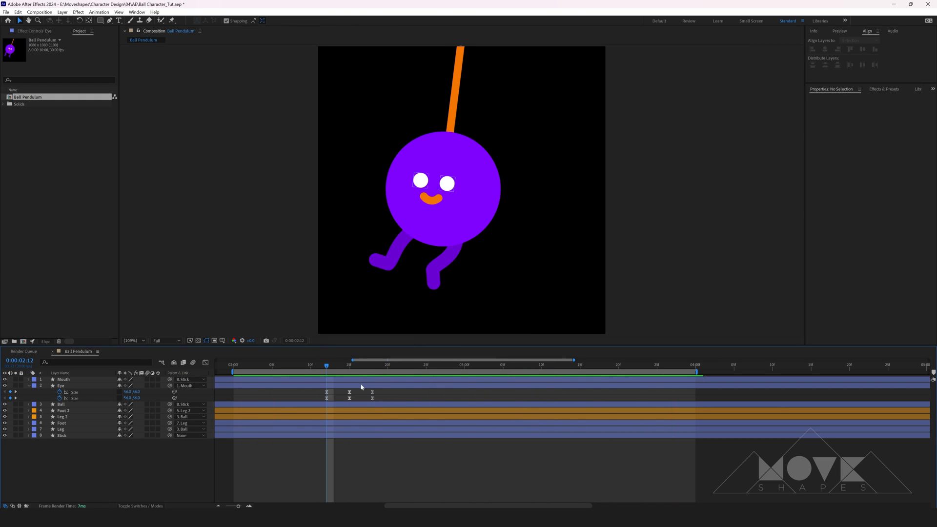
- Duplicate the Eye layer and show the Size keyframes of the copy
click(353, 389)
click(18, 13)
click(29, 120)
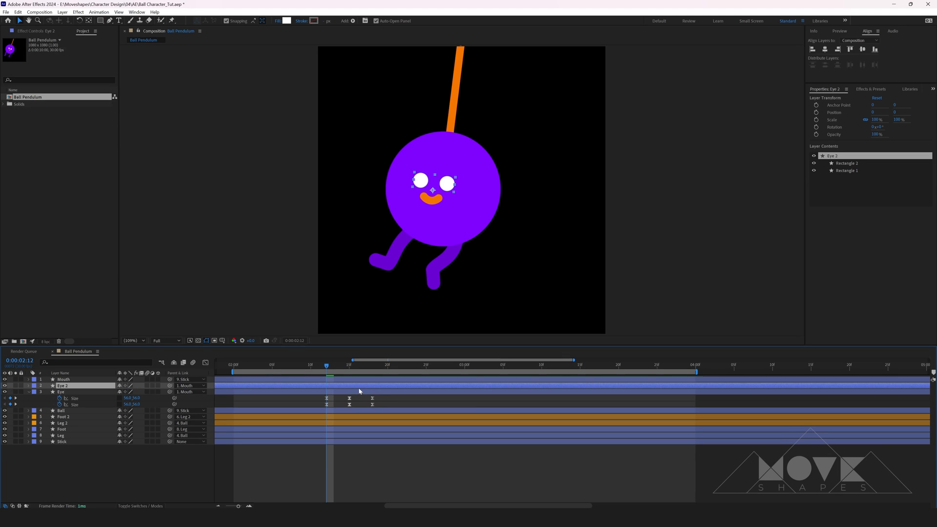
key(u)
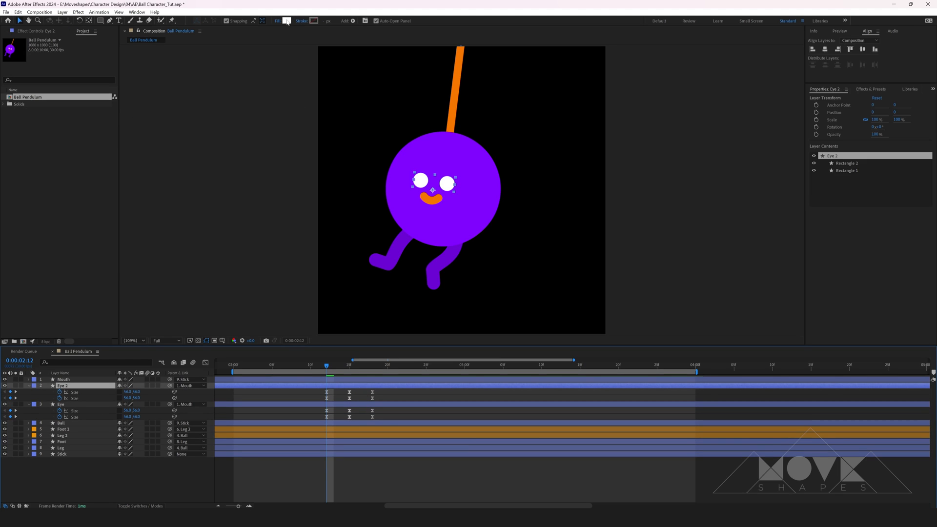
- Change the fill colour of the Eye 2 shapes to black for the pupils
click(287, 21)
click(639, 291)
click(775, 217)
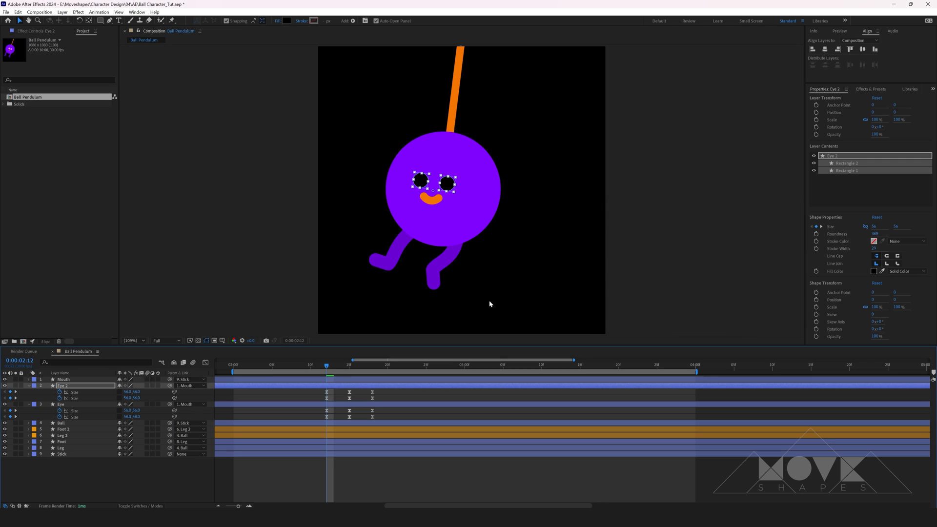
click(332, 402)
- Set the Size of both Eye 2 rectangles to 40 at the 0:00:02:12 keyframes
drag(319, 370, 327, 369)
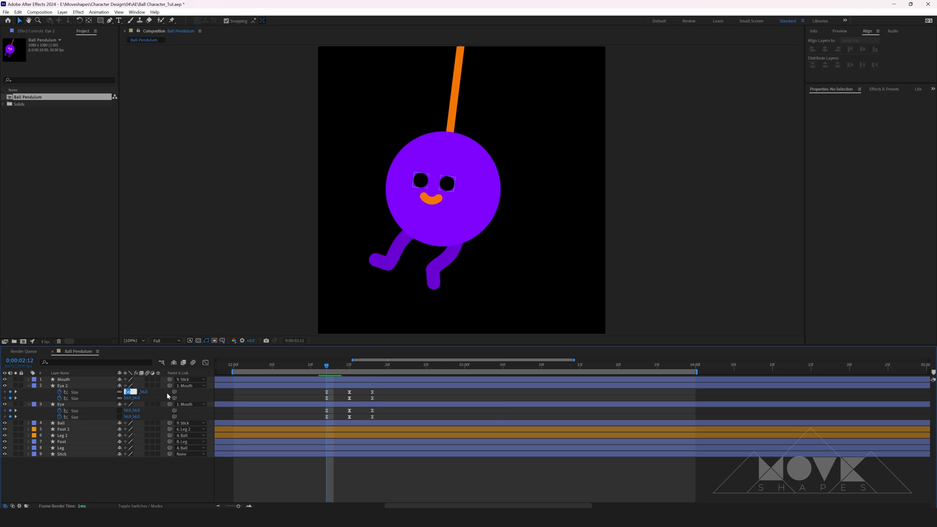
text(40)
key(Return)
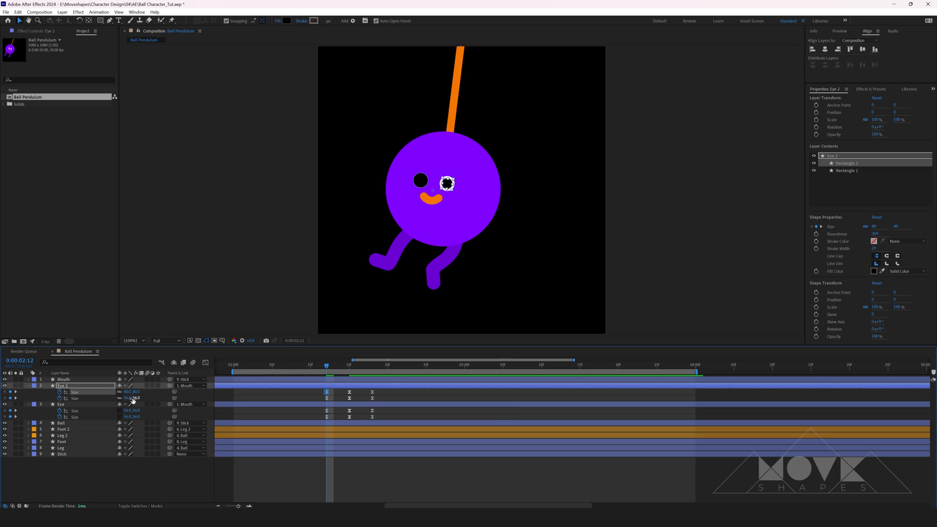
text(40)
key(Return)
click(476, 392)
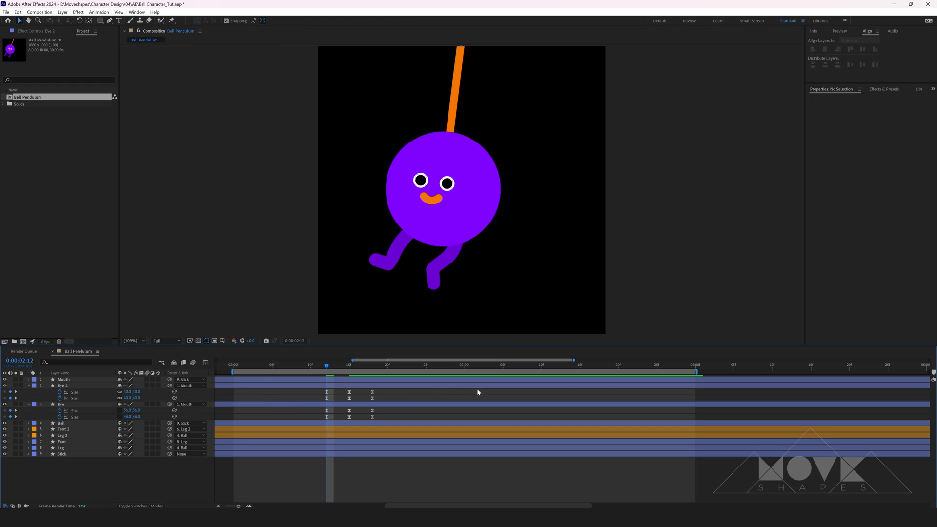
- Set the Size of both Eye 2 rectangles to 40 at the 0:00:02:18 keyframes, and preview the blink from 0:00:02:12
drag(329, 368, 348, 369)
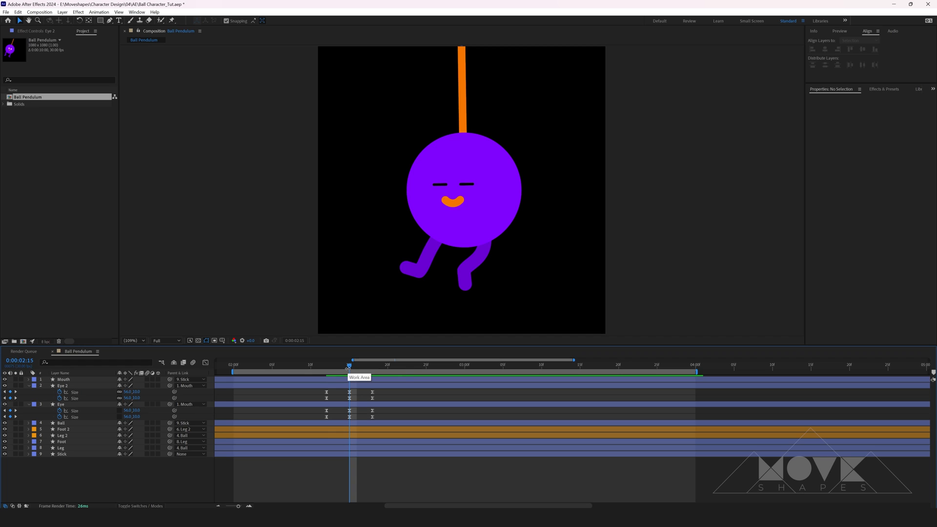
drag(350, 376, 373, 377)
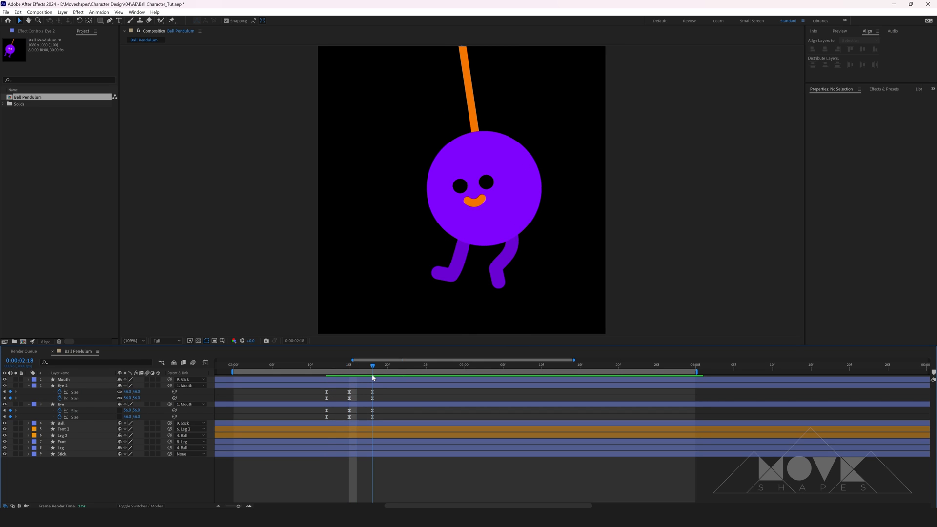
click(375, 386)
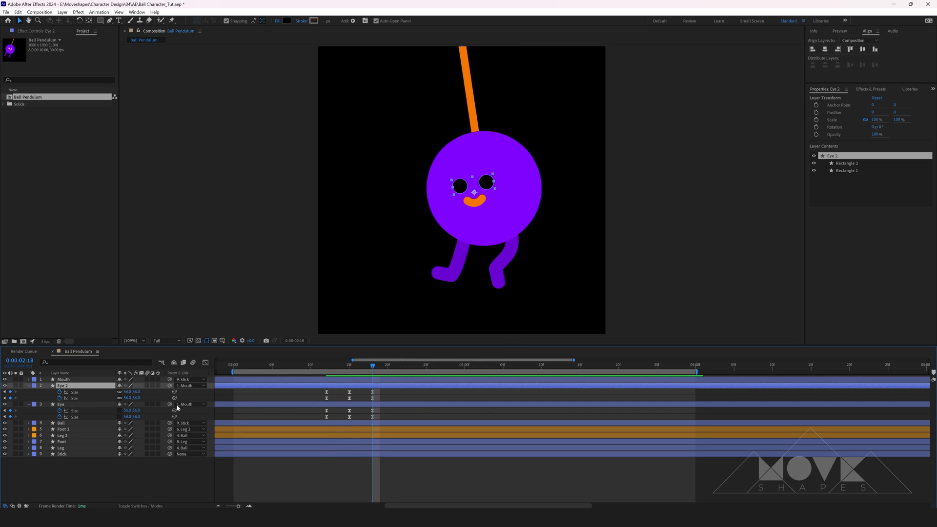
text(40)
click(129, 398)
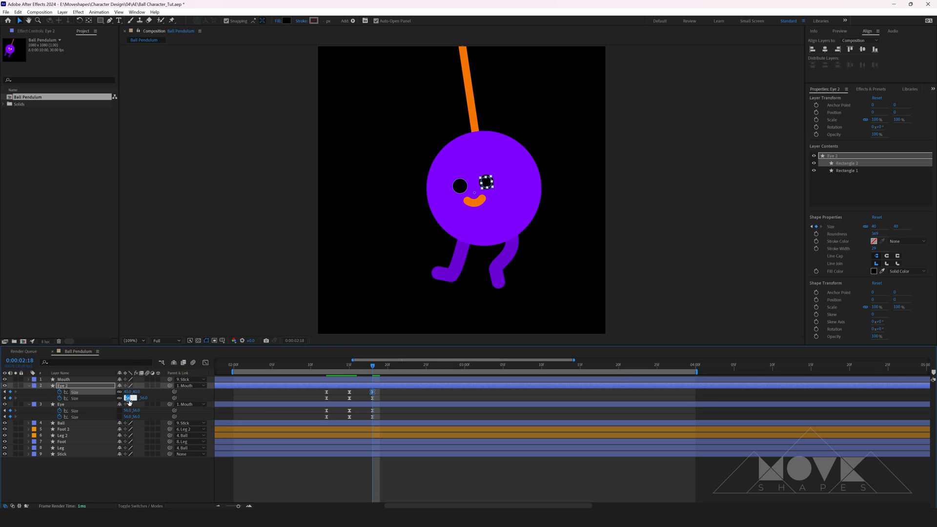
text(40)
click(366, 420)
click(327, 365)
key(space)
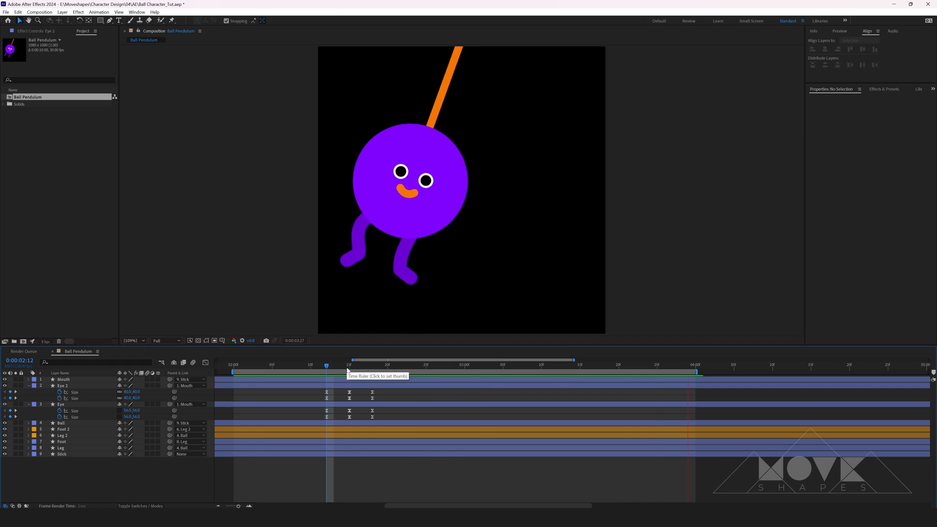